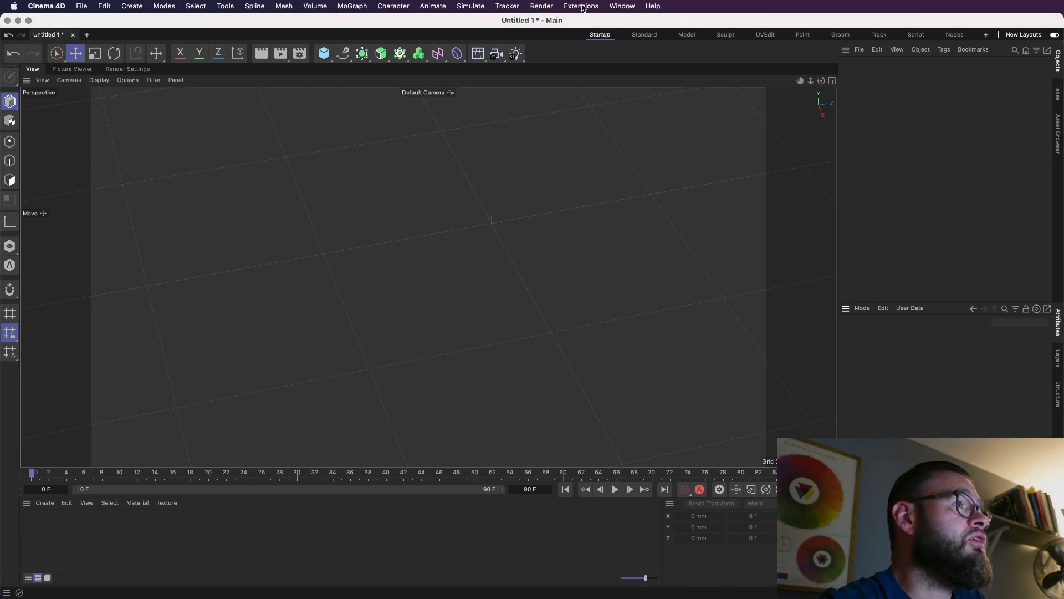
Add a disc primitive to the scene and set its rotation segments to 100.
left_click(322, 54)
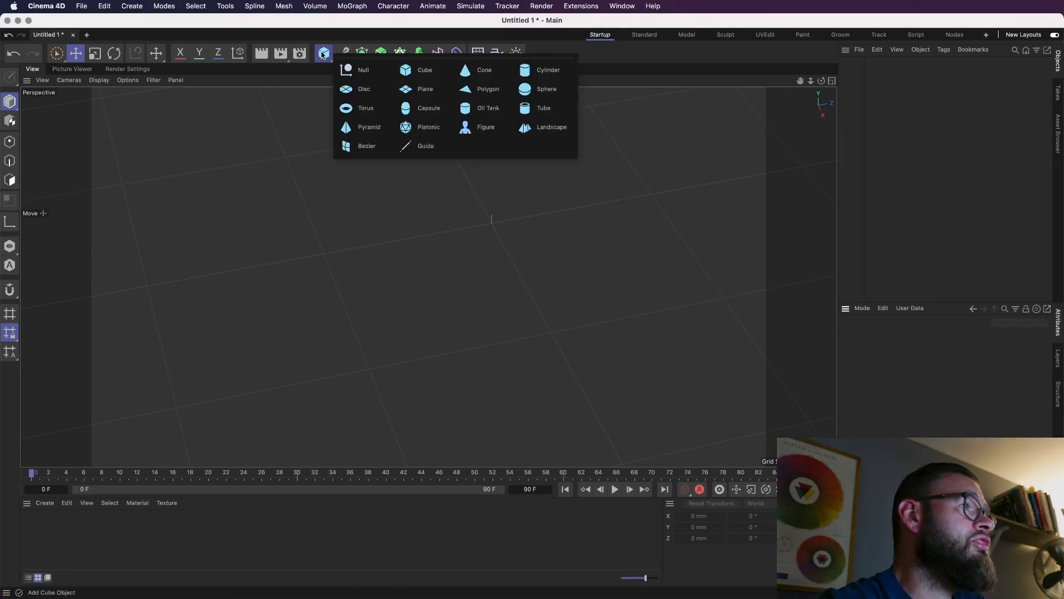
left_click(359, 91)
left_click(478, 53)
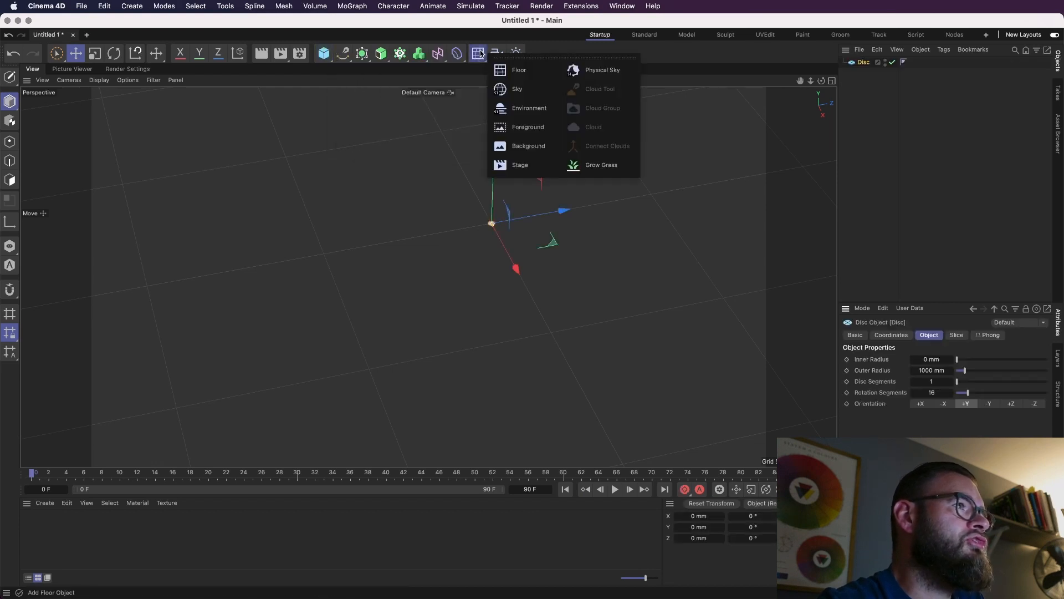
left_click(504, 20)
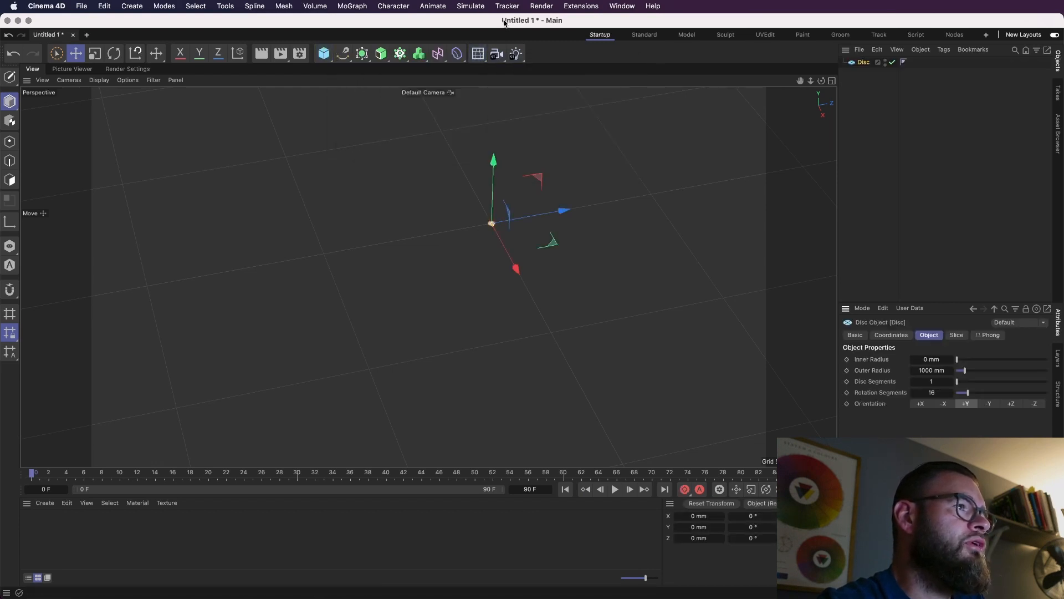
key("h")
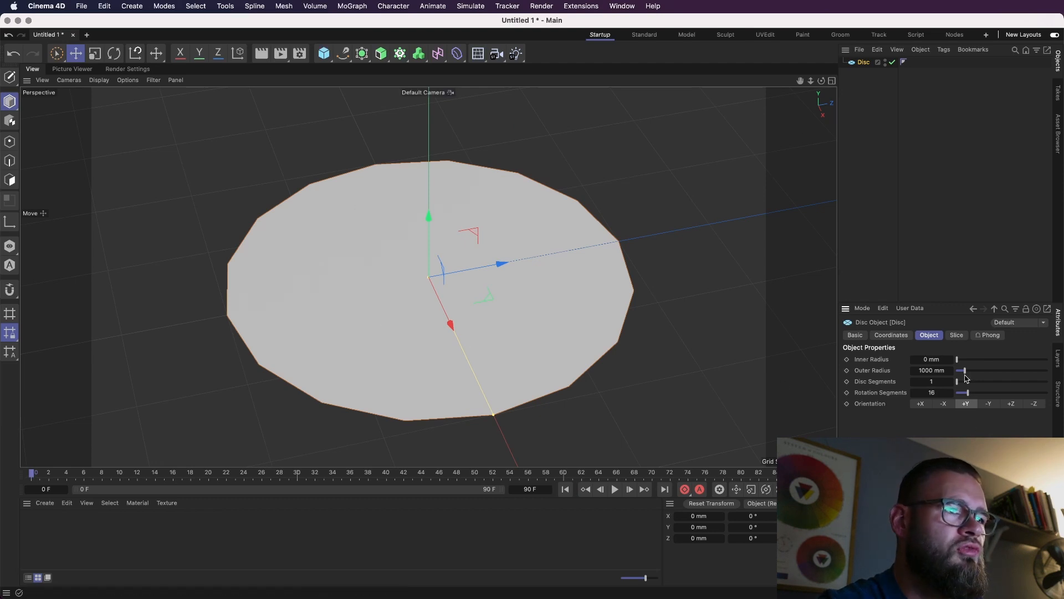
left_click_drag(969, 394, 1046, 393)
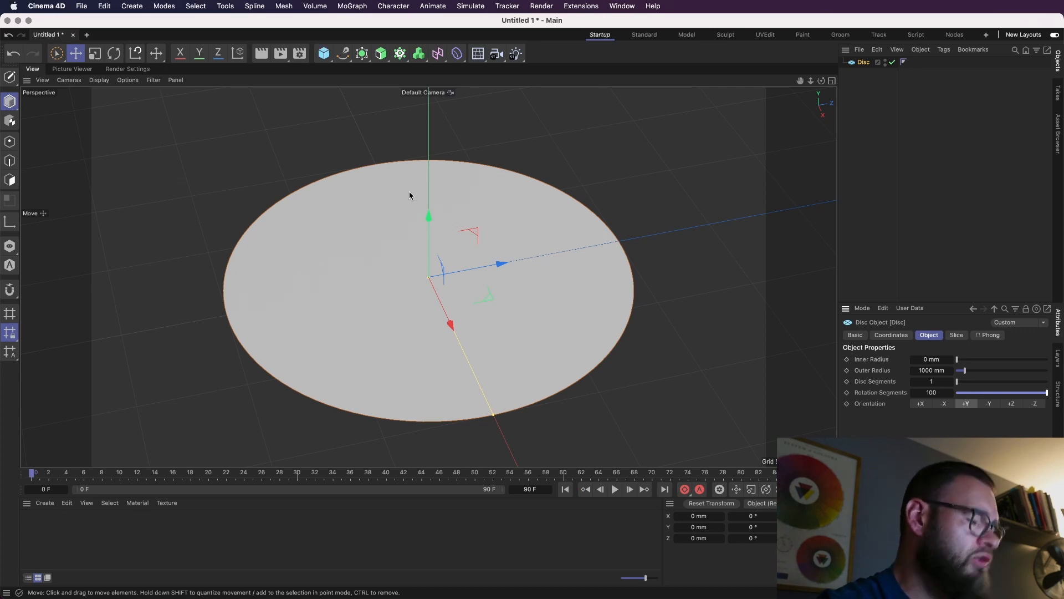
mouse_move(409, 195)
left_mouse_down("alt")
mouse_move(404, 169)
mouse_move(400, 183)
left_mouse_up("alt")
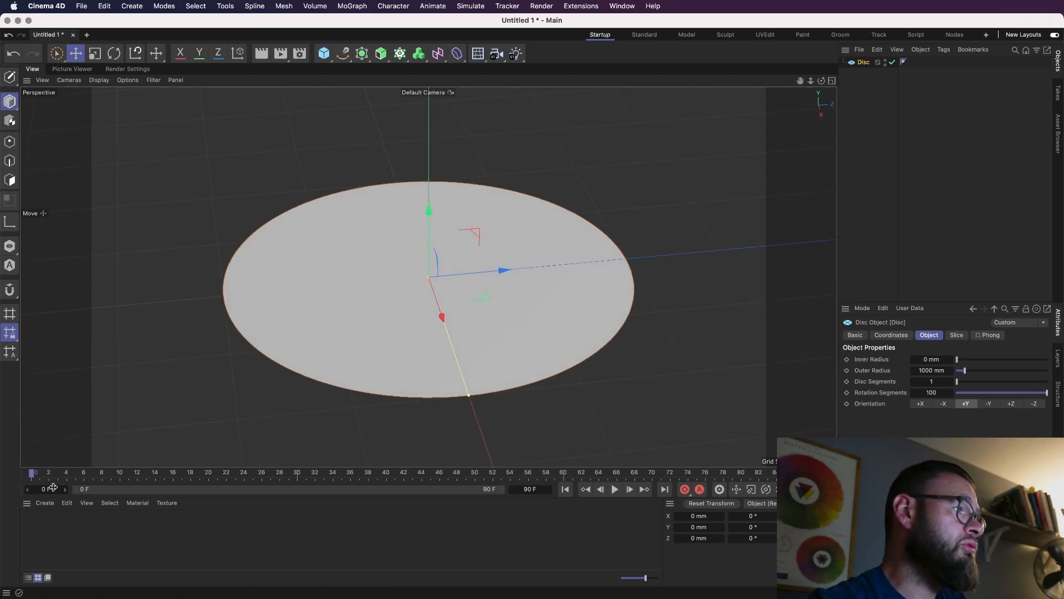
Create a new material with Color and Reflectance switched off and Luminance switched on.
left_click(45, 504)
left_click(56, 514)
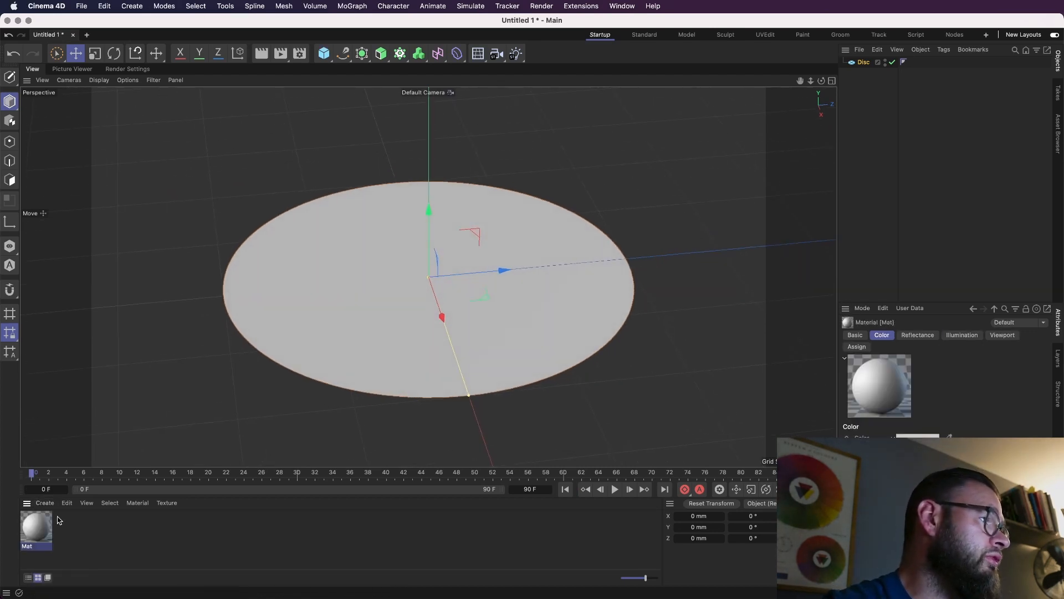
double_click(47, 524)
left_click_drag(118, 517, 725, 159)
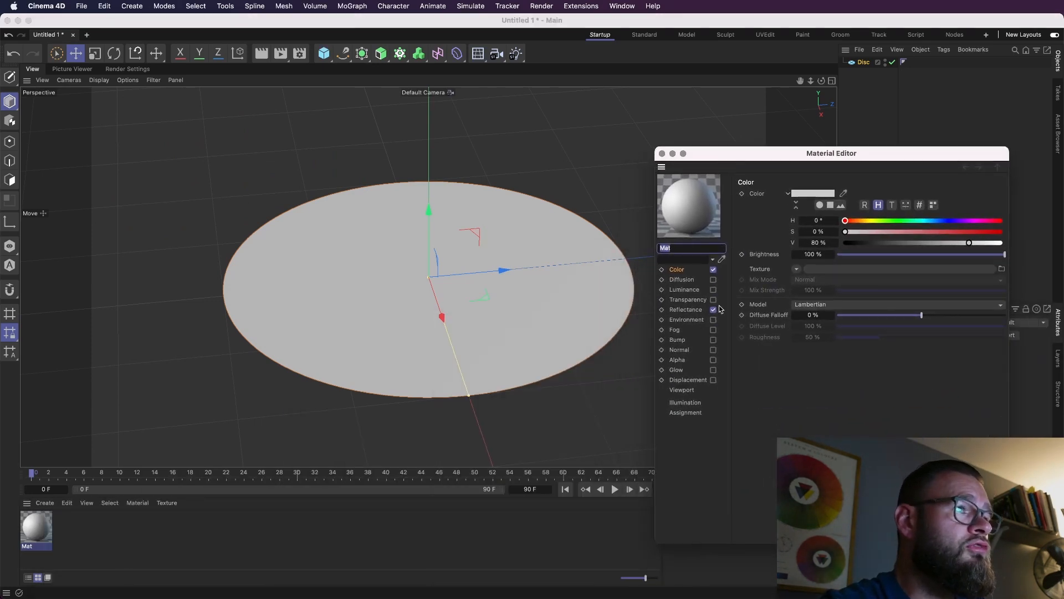
left_click(713, 269)
left_click(713, 309)
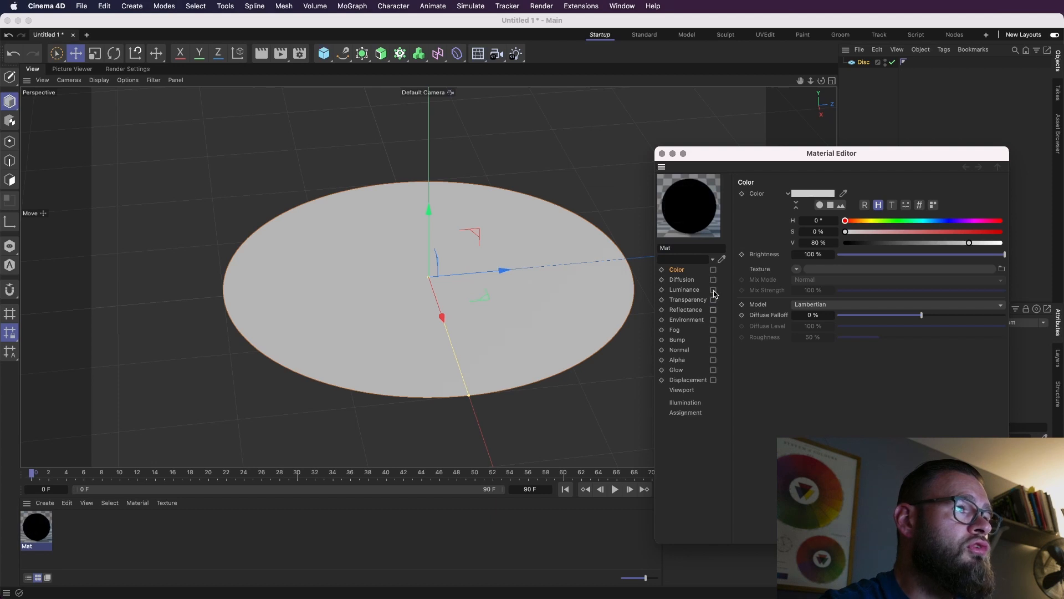
left_click(714, 290)
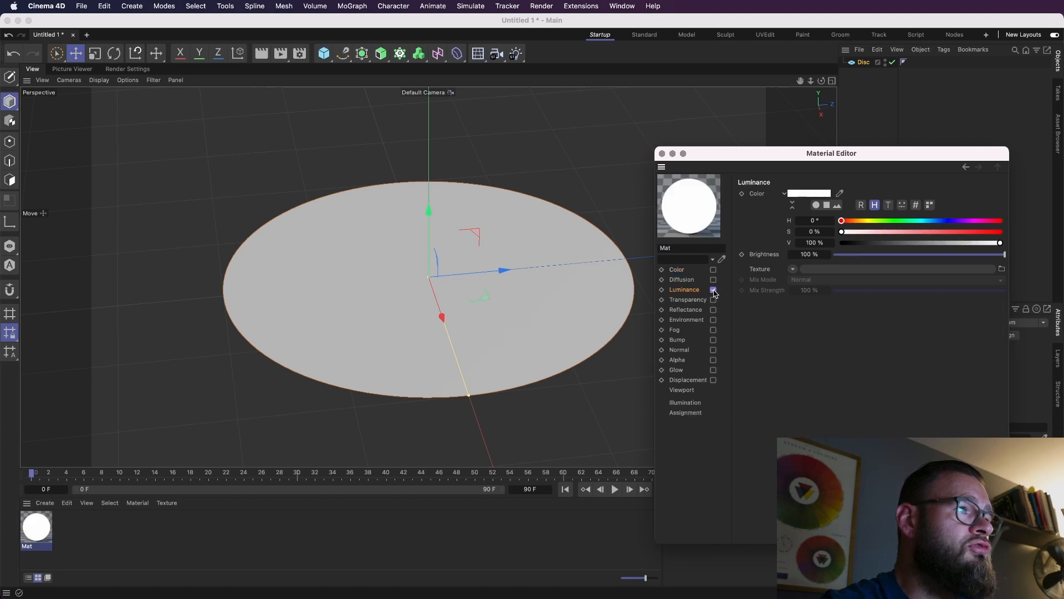
left_click(794, 272)
left_click(794, 273)
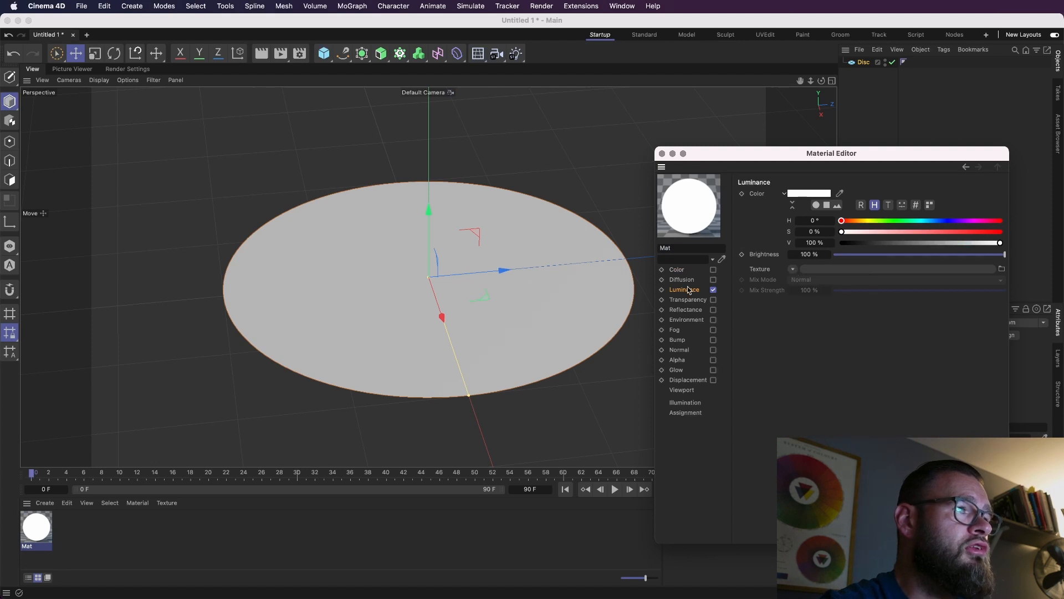
Enable Reflectance on the material, replacing the default specular with a GGX layer that uses a layer Fresnel.
left_click(714, 310)
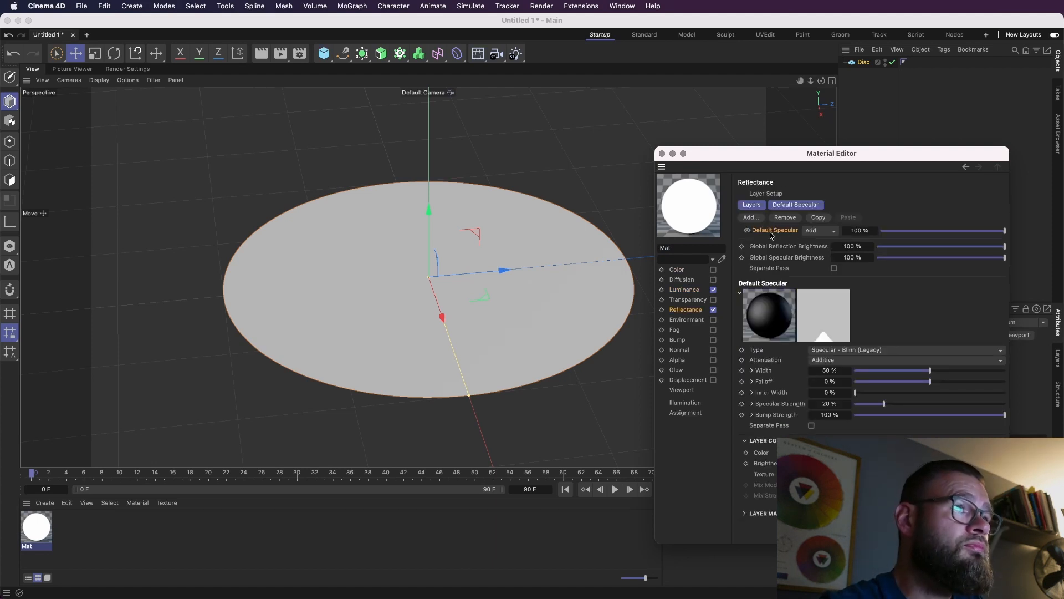
left_click(785, 217)
left_click(752, 218)
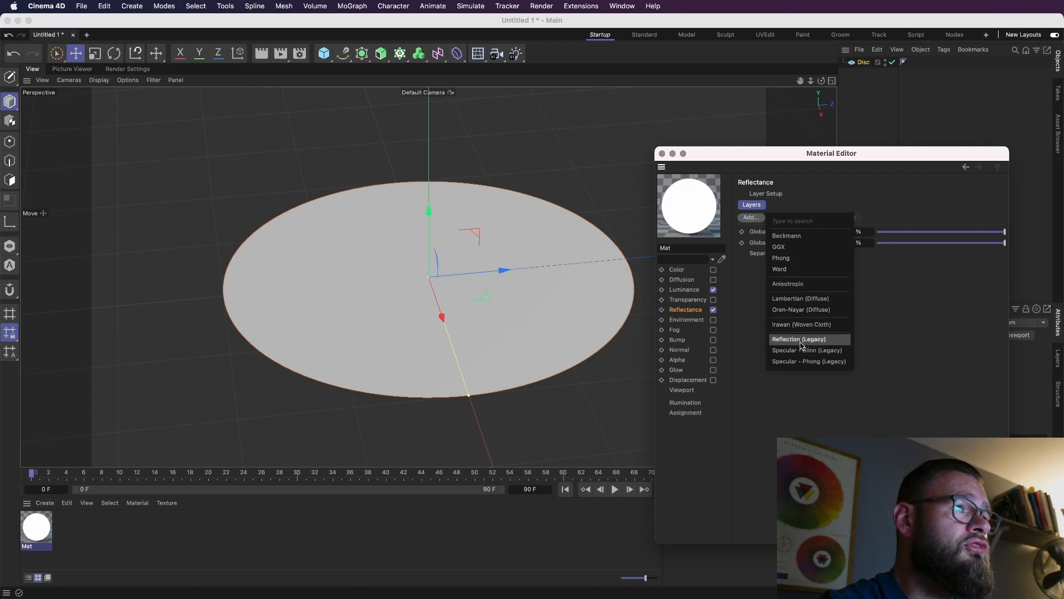
left_click(787, 247)
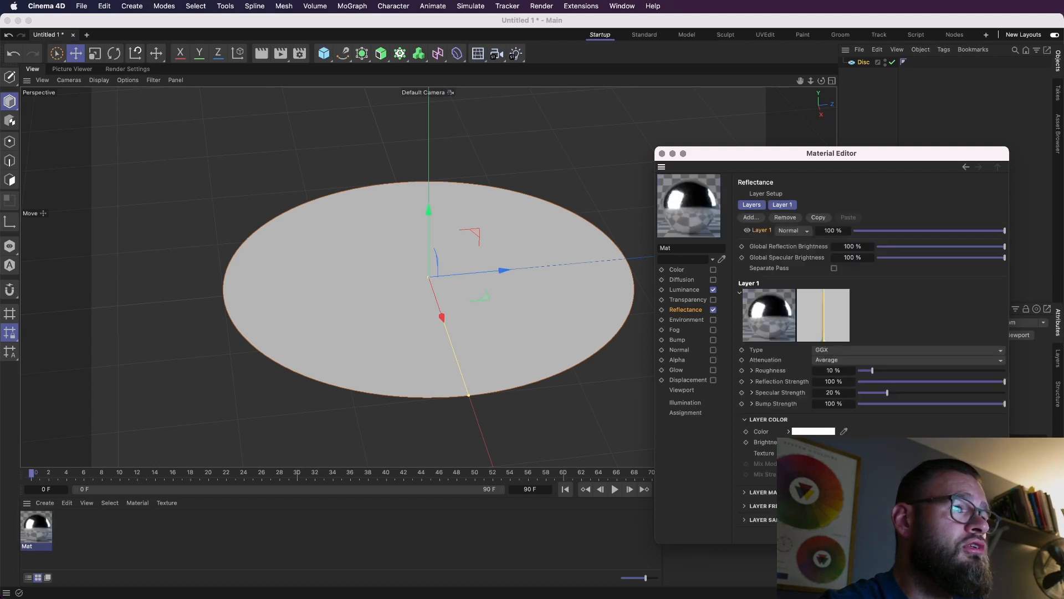
left_click(744, 506)
left_click(744, 492)
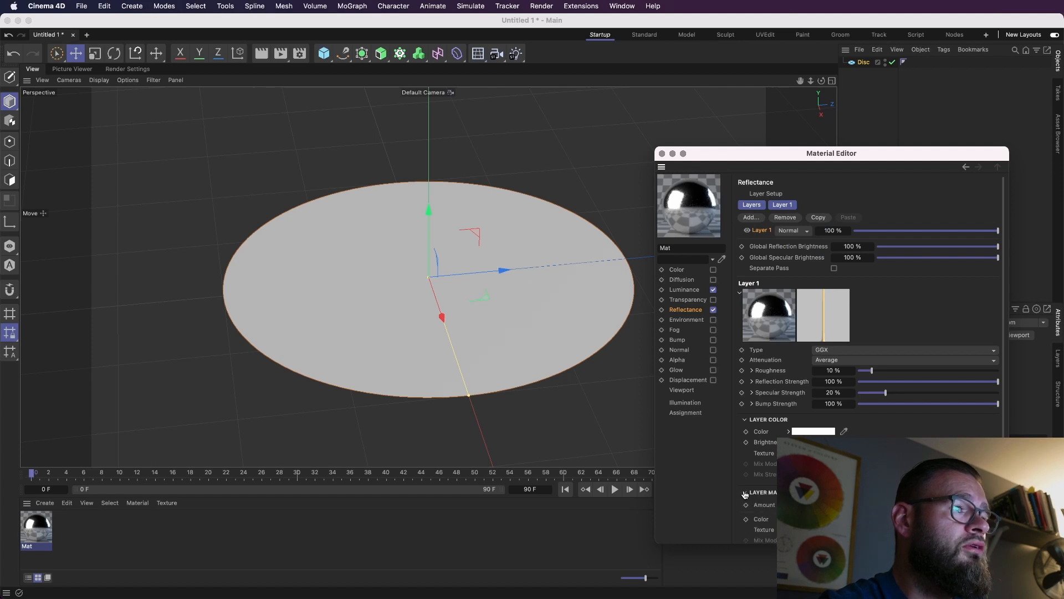
scroll(773, 499, "down", 4)
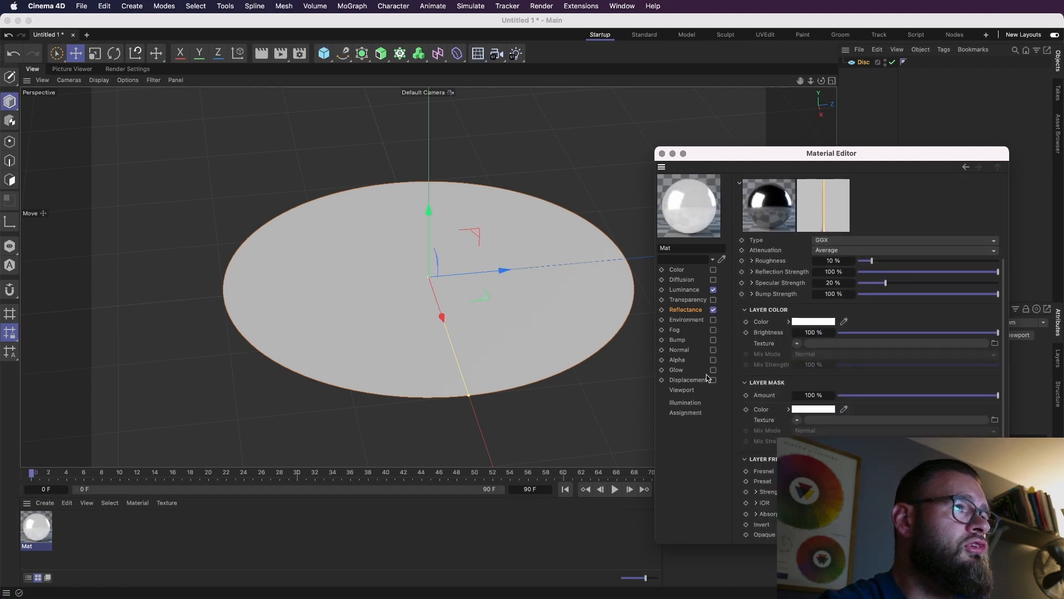
Apply the material to the disc and load a 2D - Circular gradient into its Alpha channel.
left_click_drag(40, 530, 434, 313)
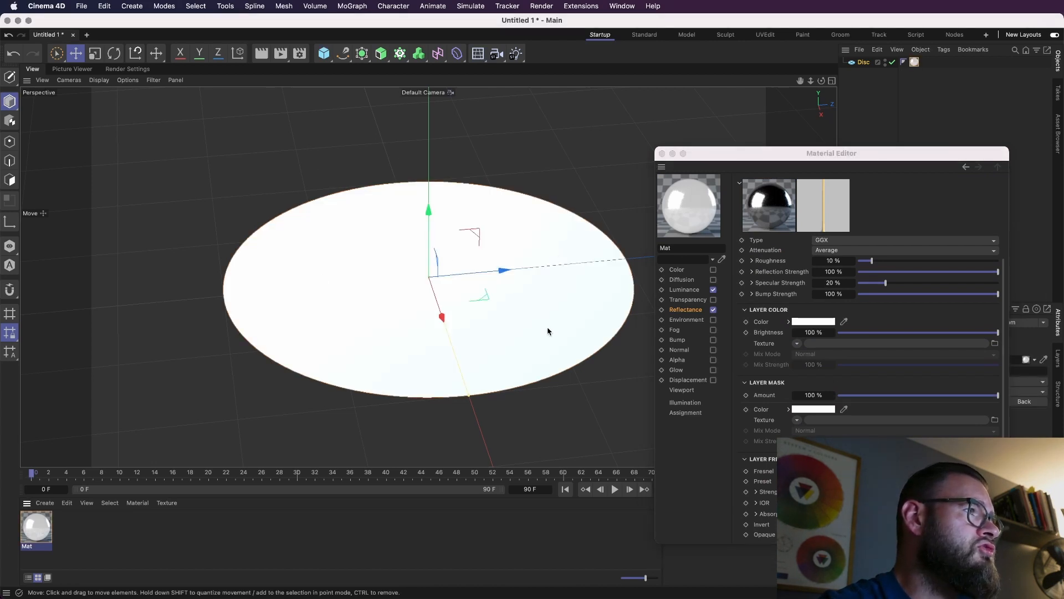
left_click(713, 360)
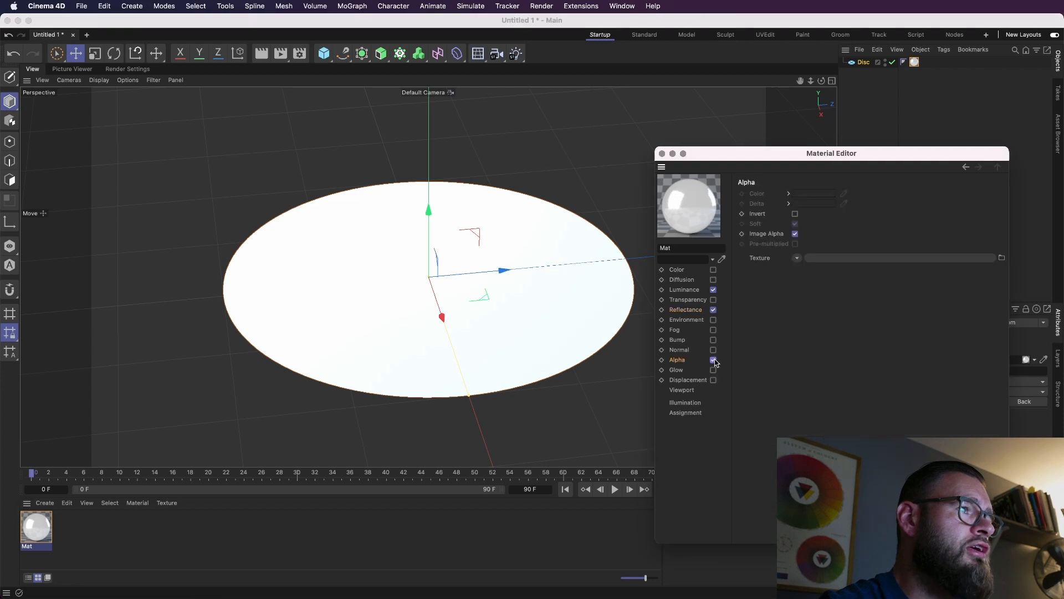
left_click(799, 258)
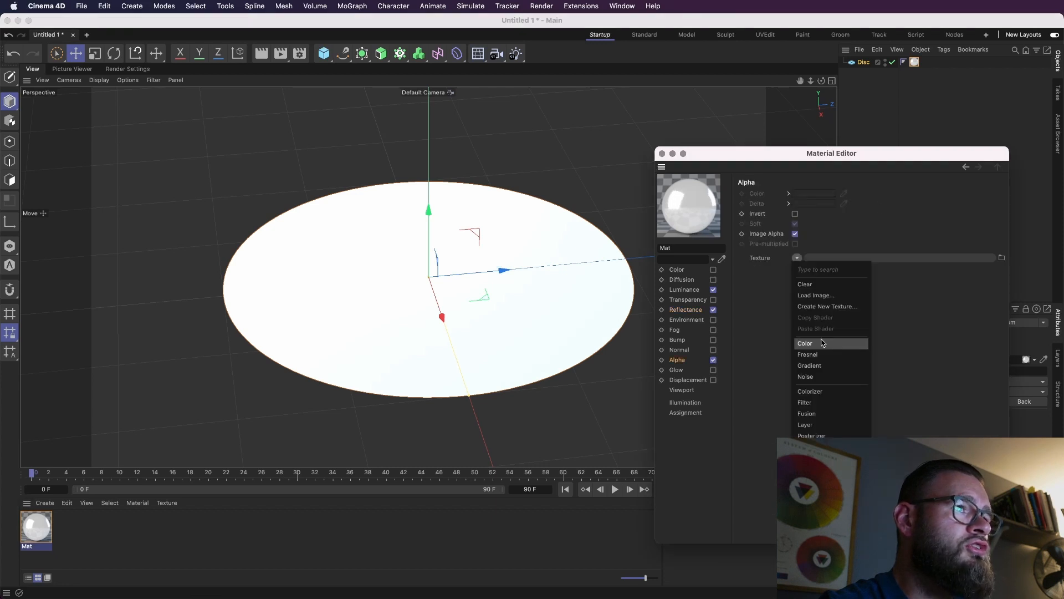
left_click(825, 365)
left_click(815, 280)
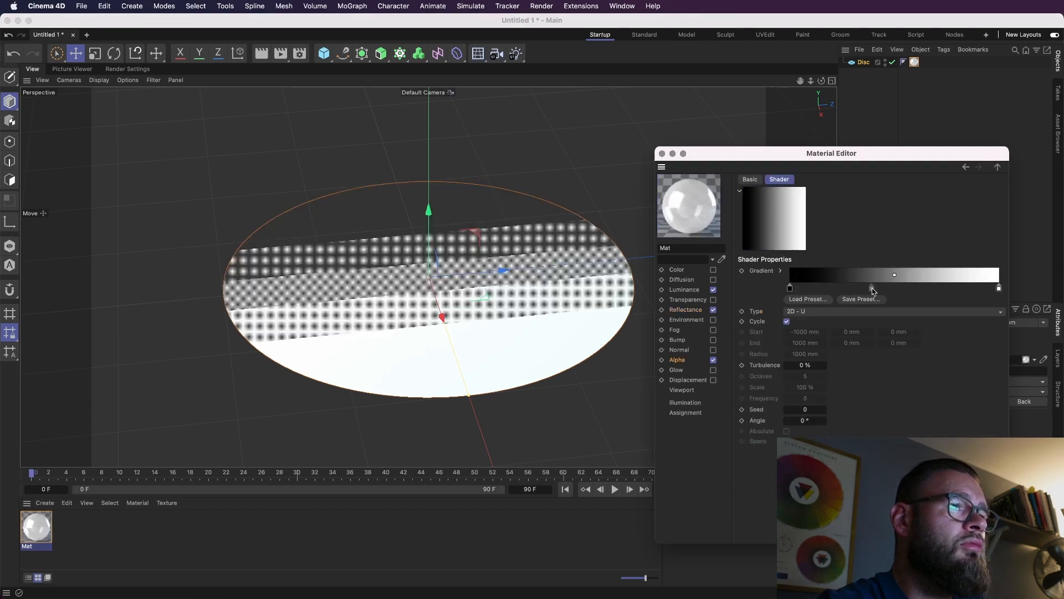
left_click(865, 311)
left_click(854, 367)
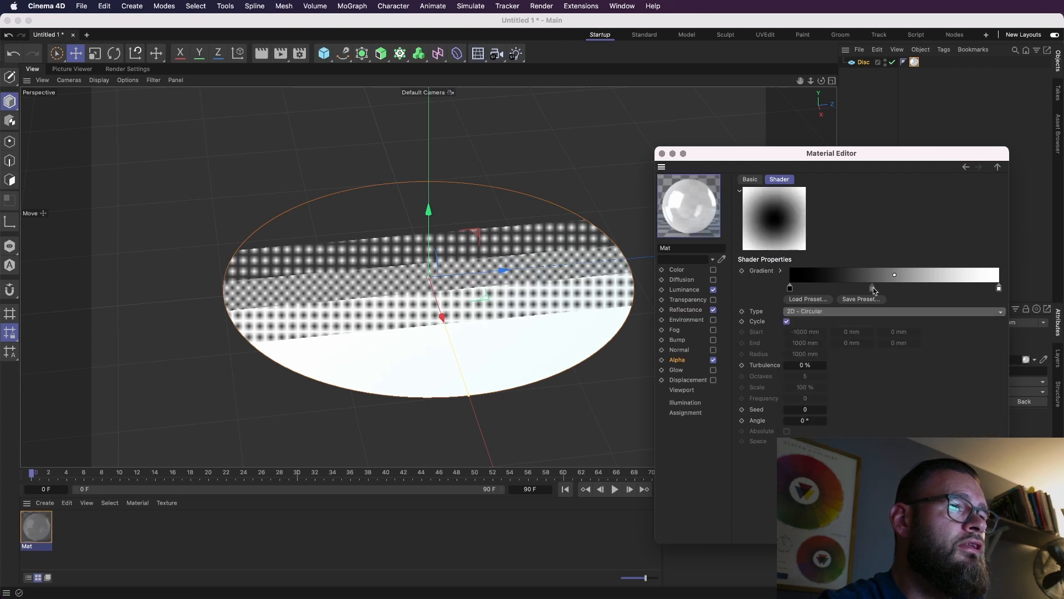
Invert the alpha gradient so white is at the centre, and shift its black knot slightly inward.
right_click(875, 282)
left_click(910, 302)
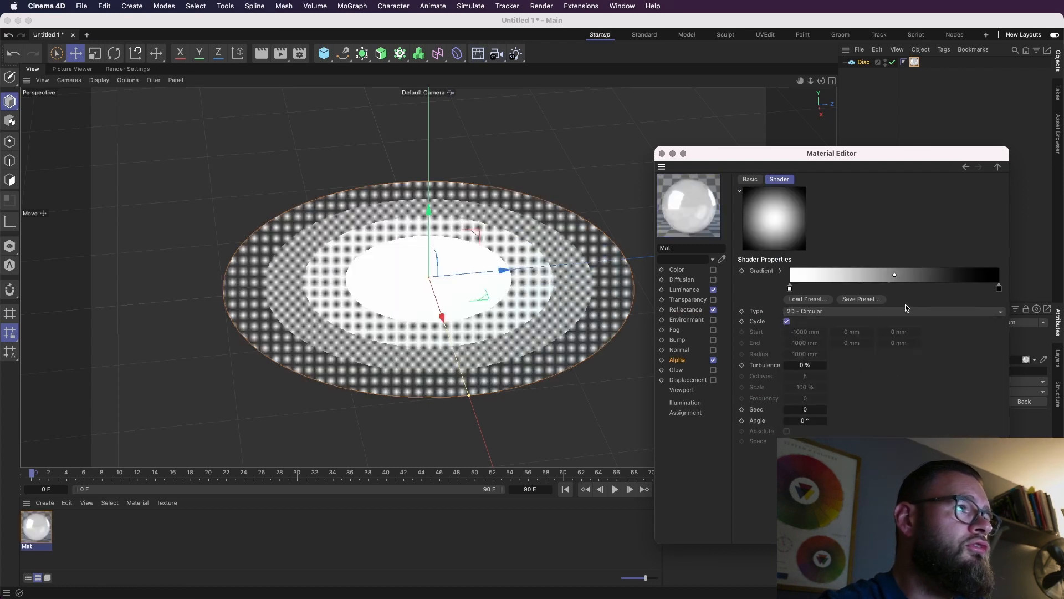
left_click_drag(999, 287, 991, 290)
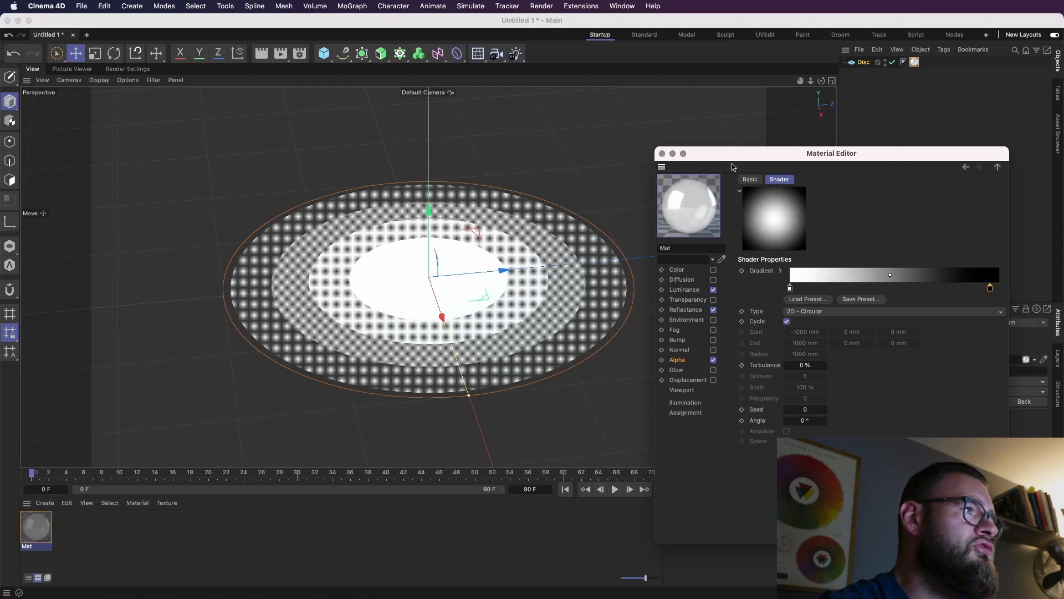
Close the material editor and preview the disc's soft edge with an interactive render.
left_click(662, 153)
key("alt+r")
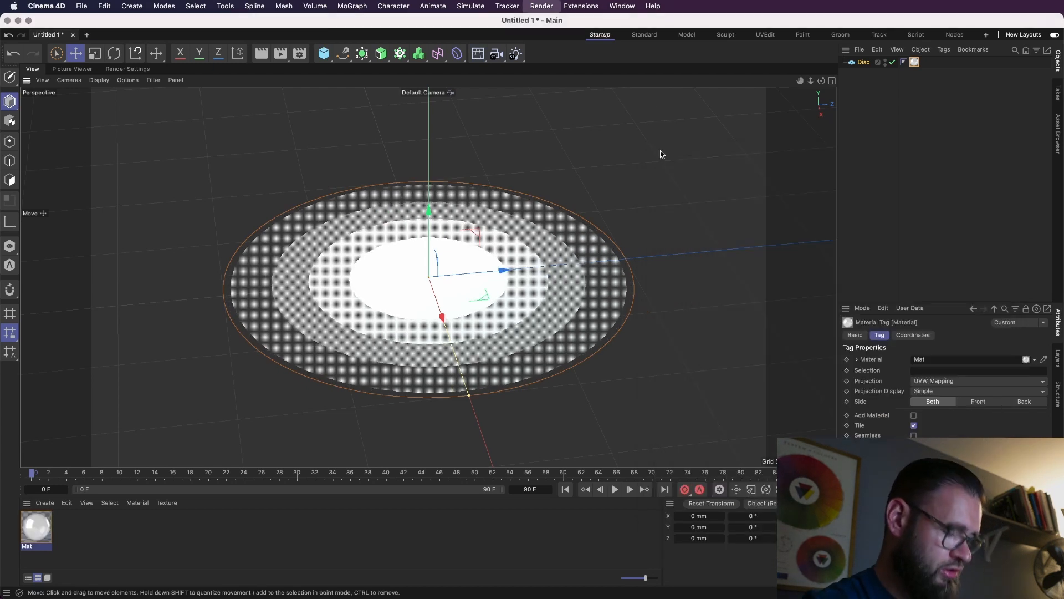
key("alt+r")
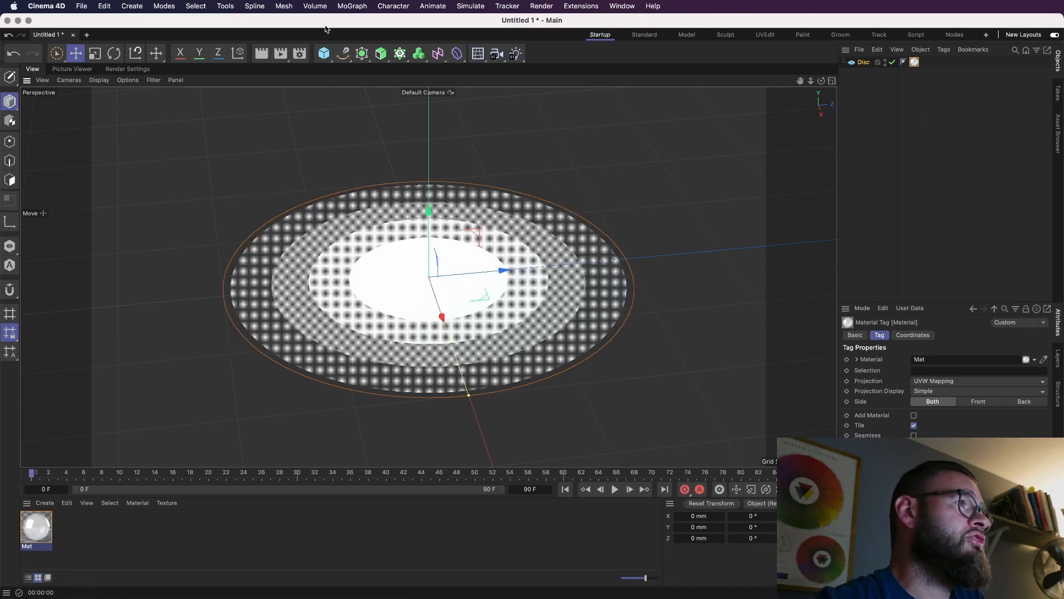
Rename both the material and the disc object to Floor.
double_click(31, 535)
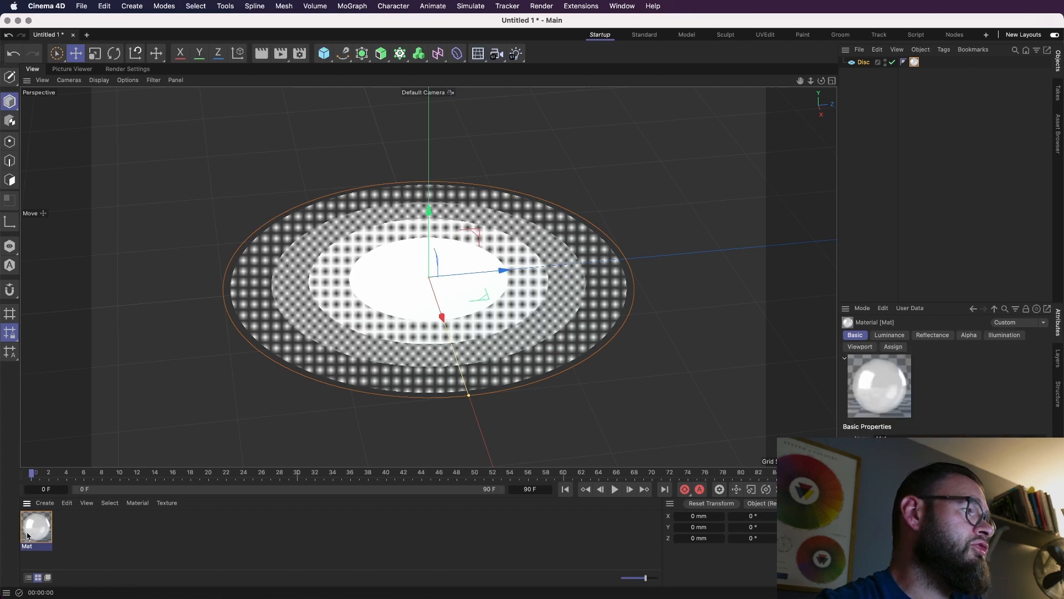
left_click_drag(67, 528, 369, 188)
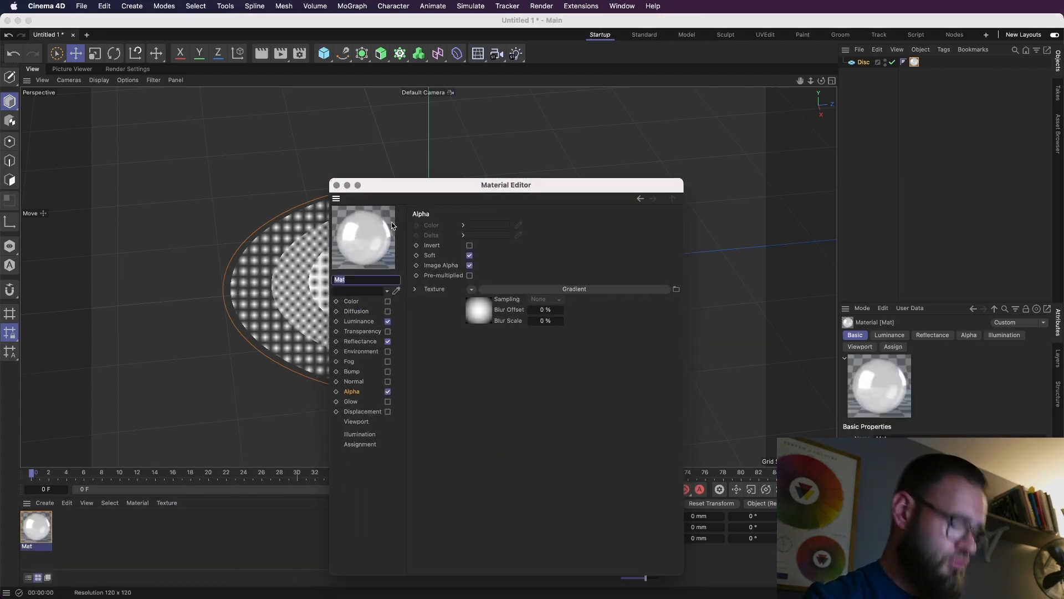
type("Floor")
key("Return")
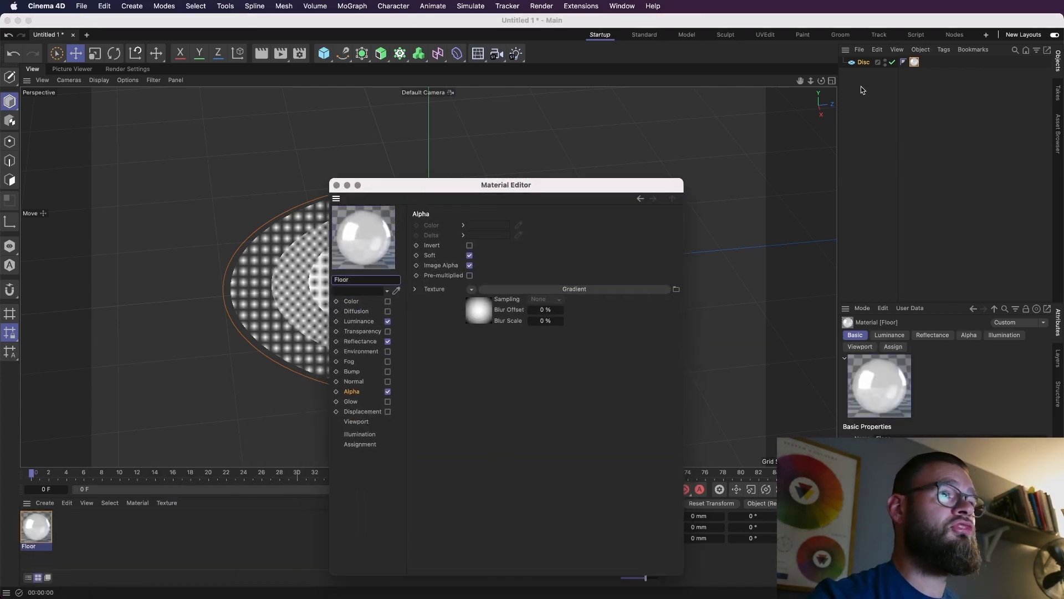
left_click(868, 66)
double_click(867, 64)
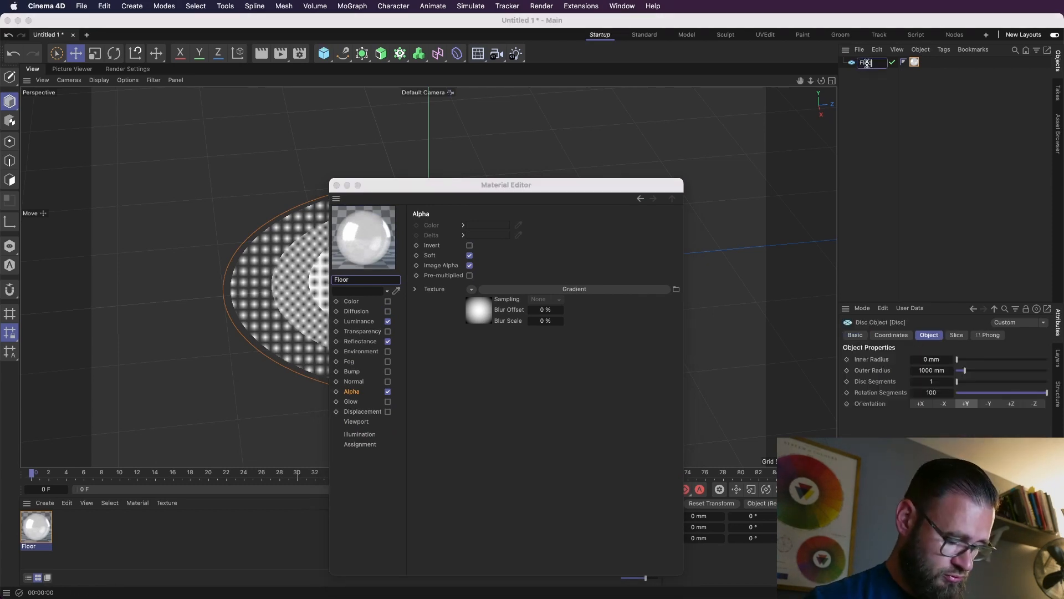
key("Return")
Save the project to the Desktop as LightRig.c4d and move the material editor clear of the disc.
key("super+s")
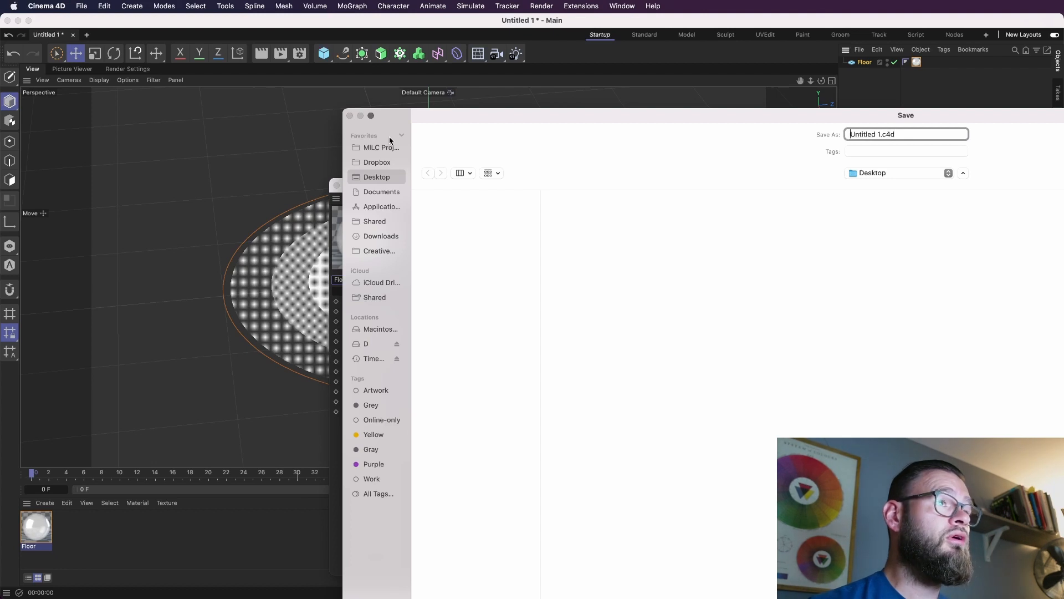
type("LigtRig")
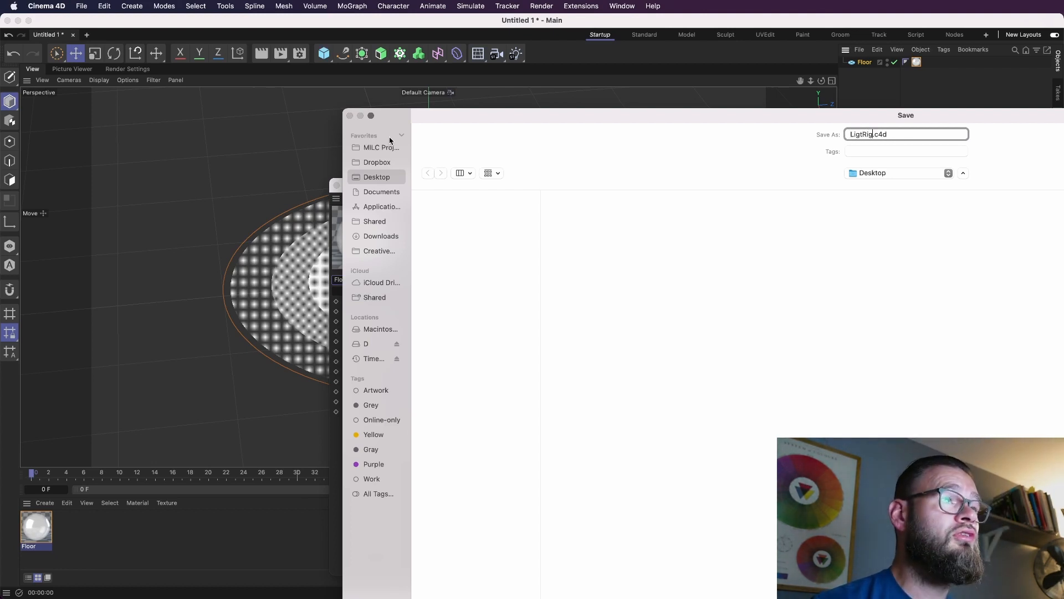
type("h")
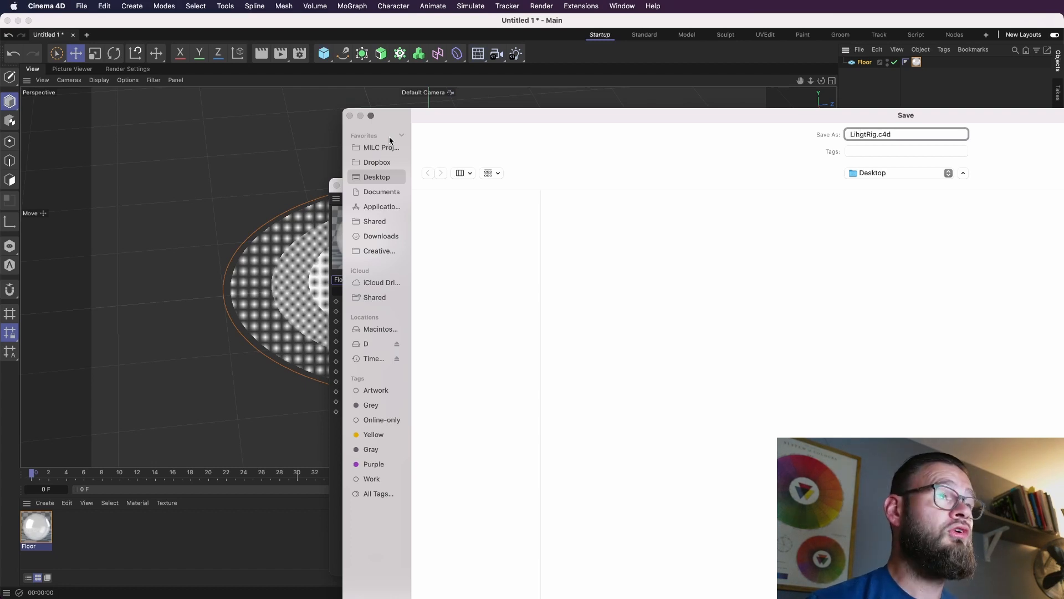
key("BackSpace")
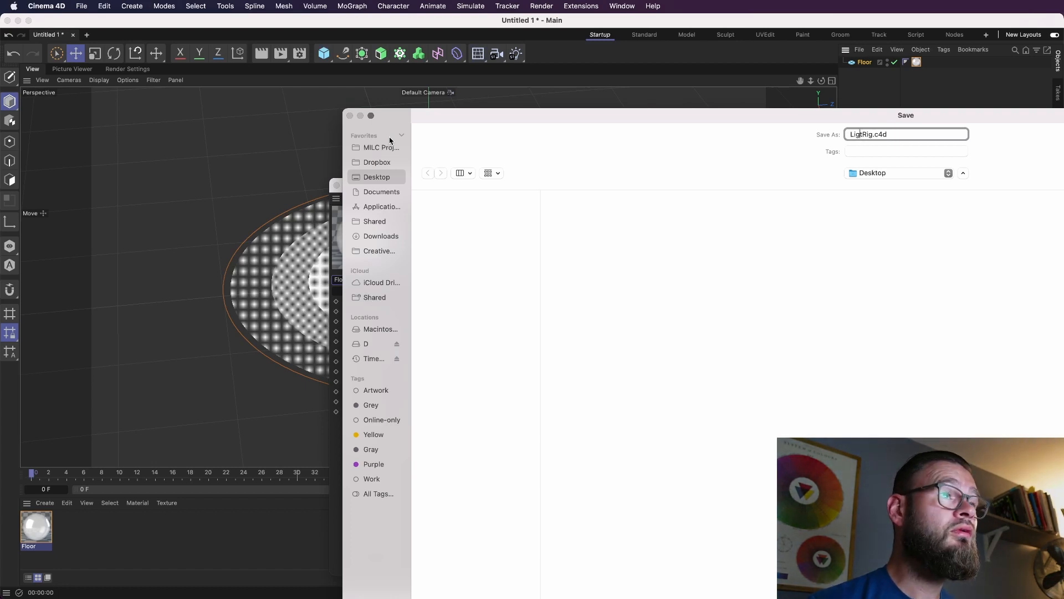
type("h")
key("Return")
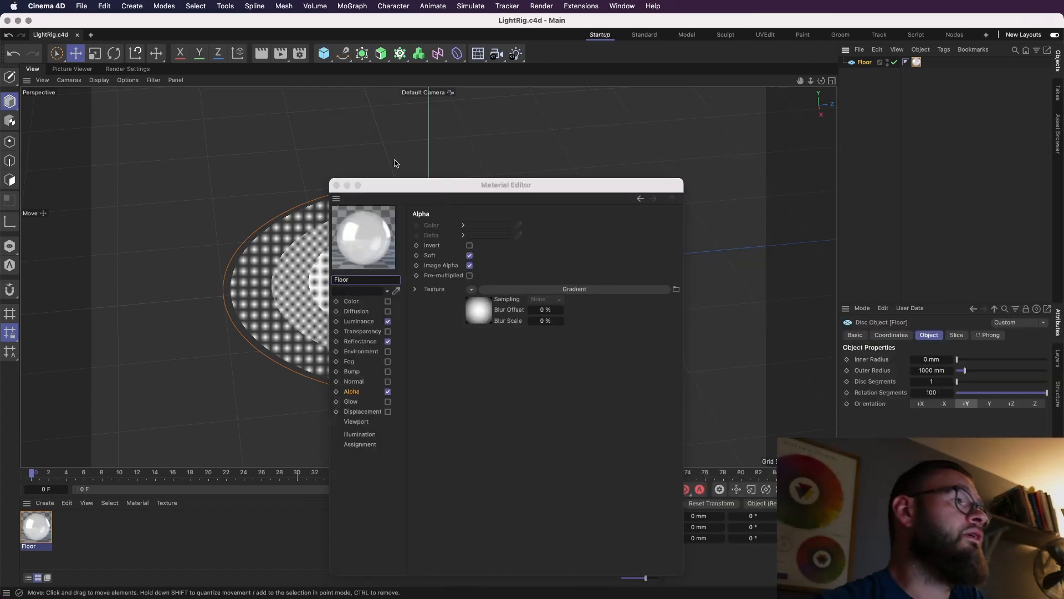
left_click_drag(394, 189, 537, 127)
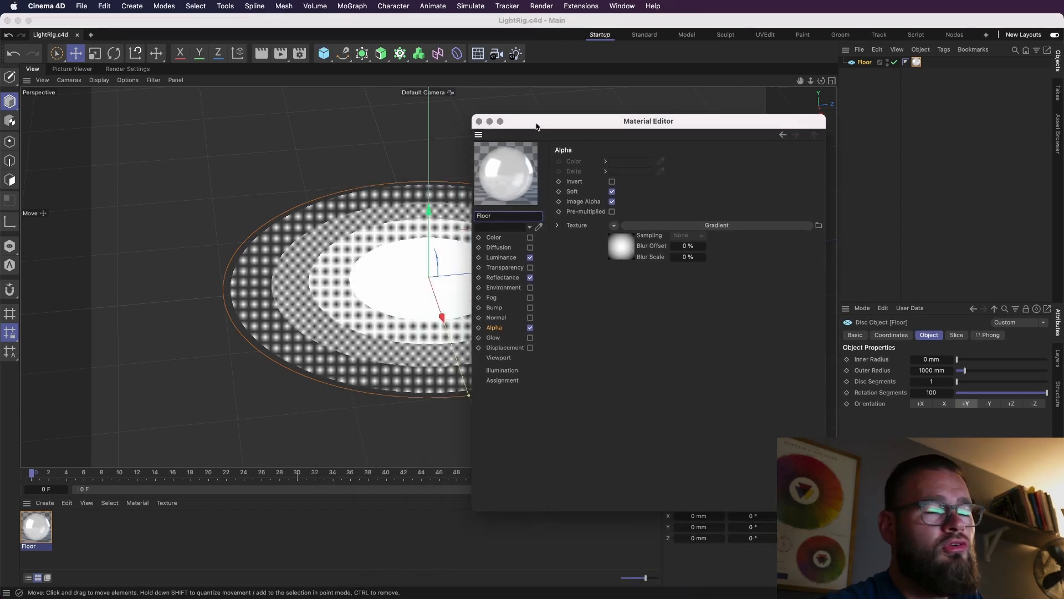
Add a plane oriented to +Z and move it back about 1045 mm along Z, behind the floor disc.
left_click(479, 122)
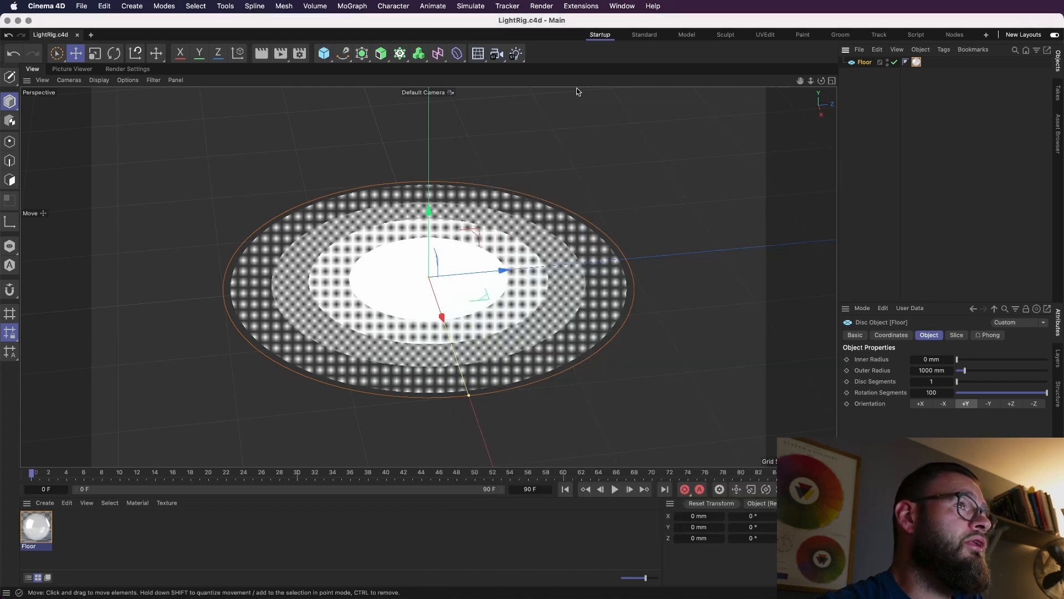
left_click(323, 53)
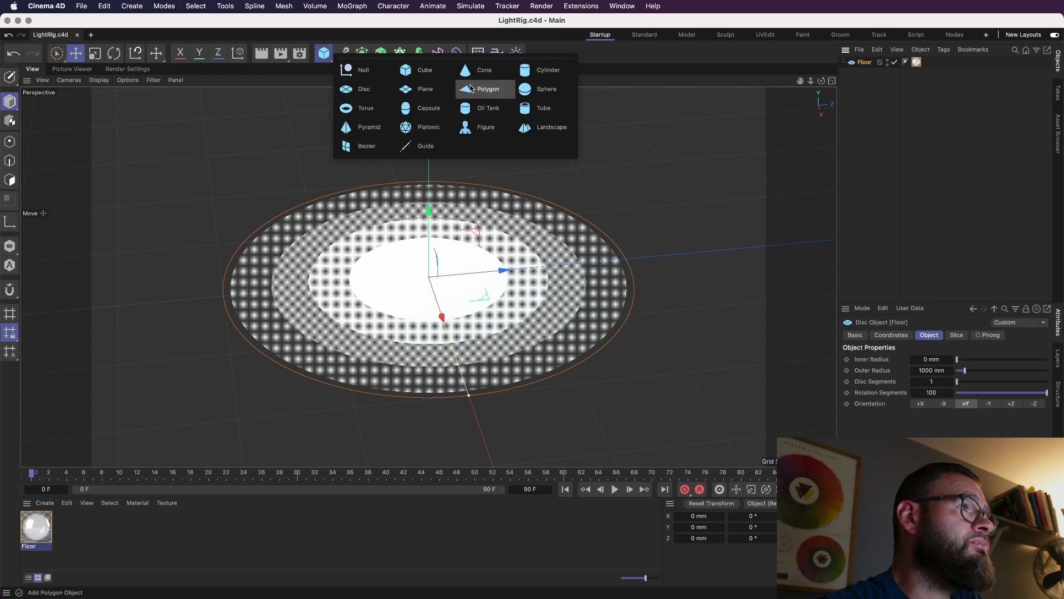
left_click(420, 89)
left_click(1013, 403)
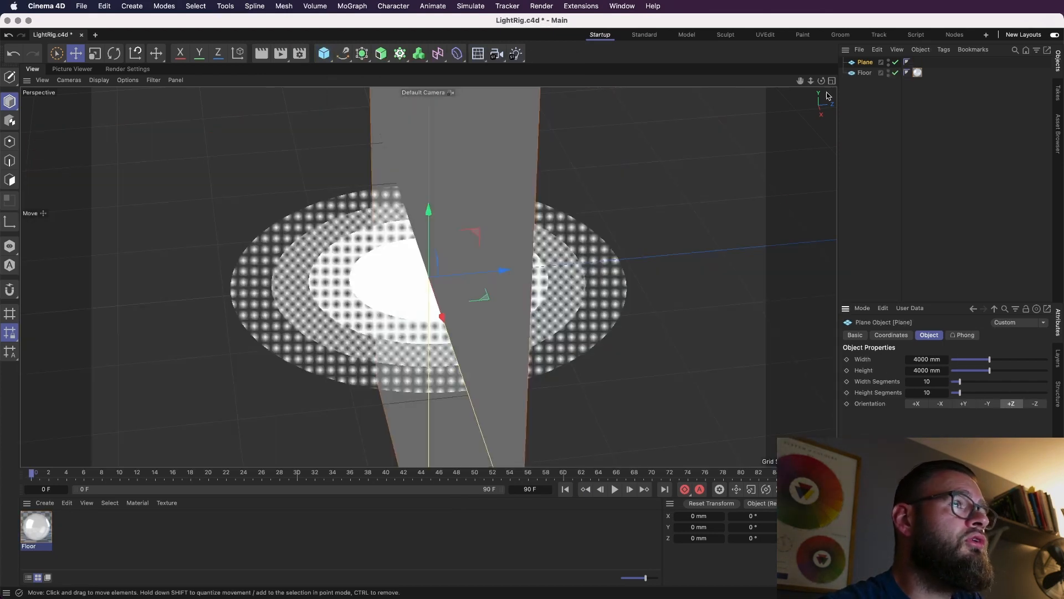
left_click_drag(822, 80, 815, 105)
left_click_drag(250, 311, 365, 294, "alt")
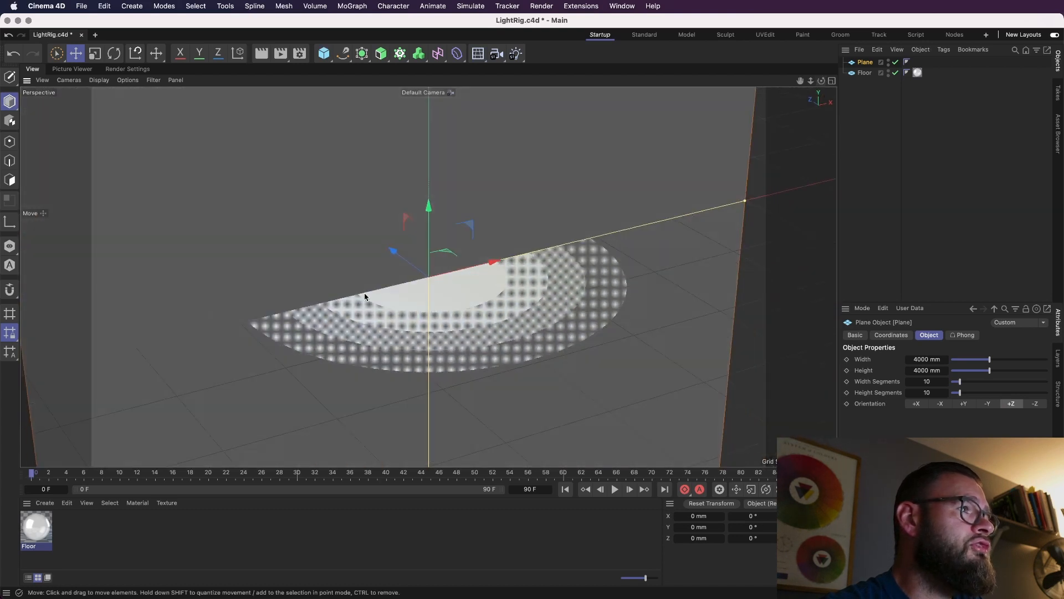
left_click_drag(394, 251, 290, 198)
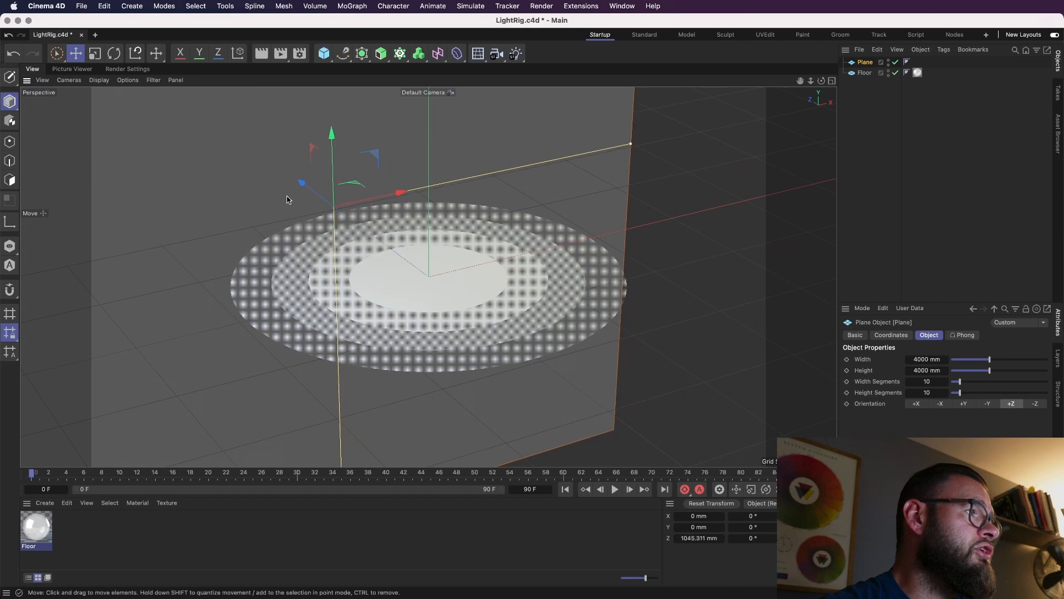
Create a new default material, and reduce the plane's width and height segments to 1.
left_click(44, 503)
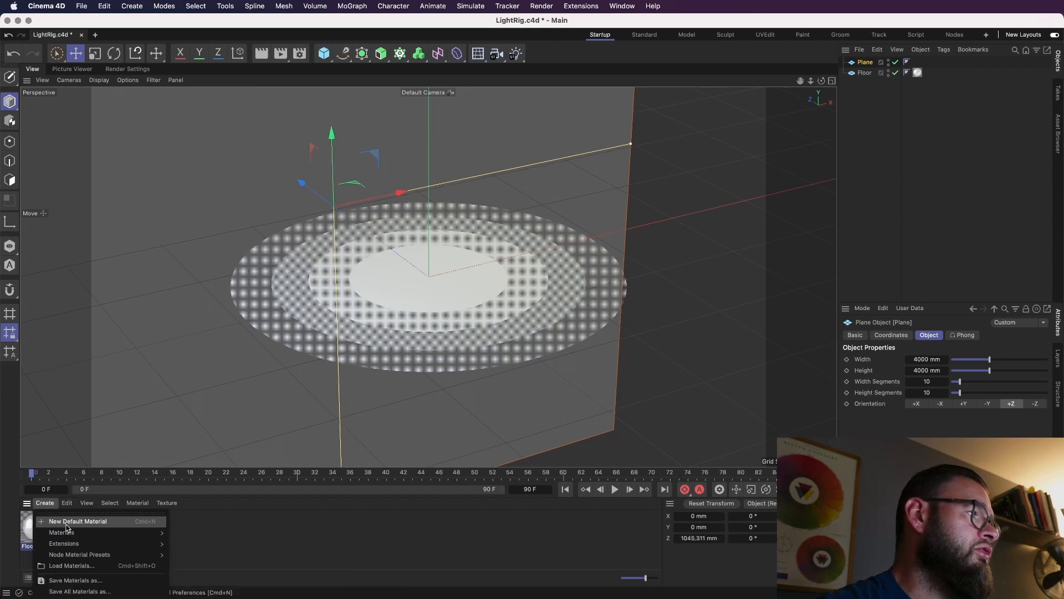
left_click(53, 517)
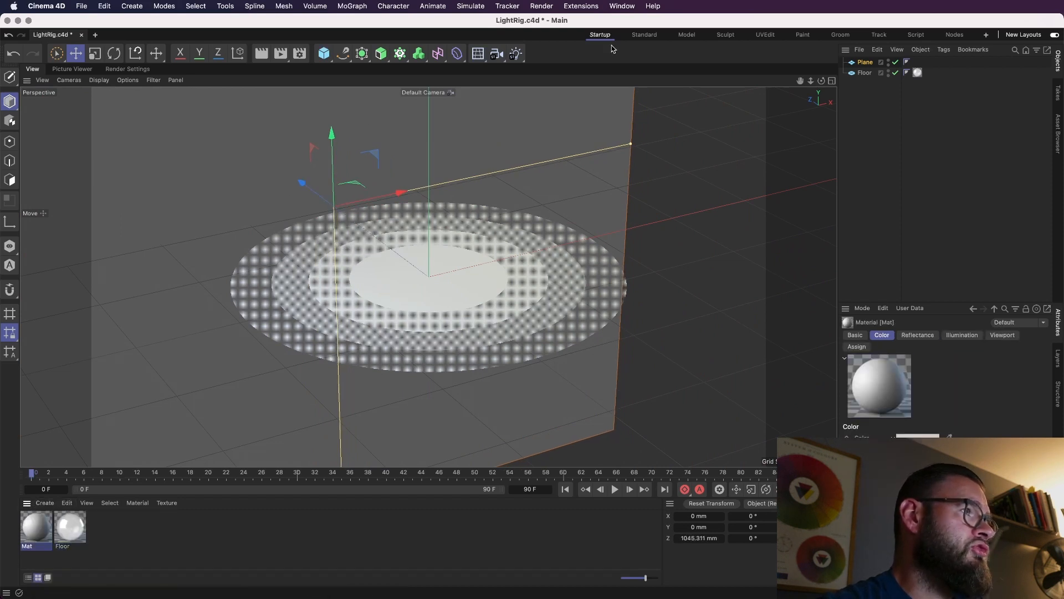
left_click(865, 63)
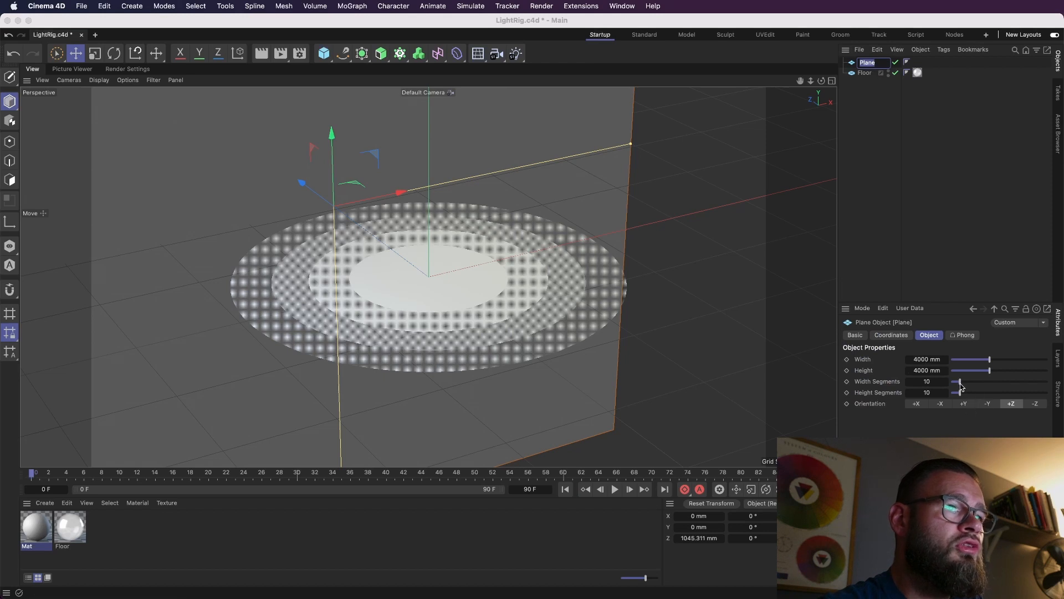
left_click_drag(960, 394, 952, 394)
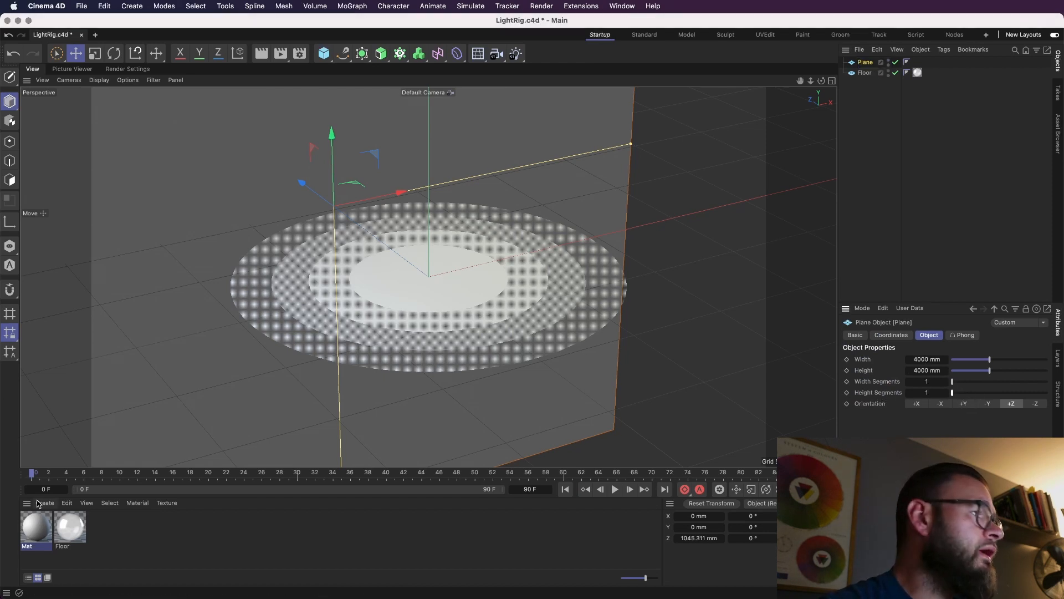
Make the new material white luminance only, with its Color and Reflectance channels turned off.
double_click(36, 528)
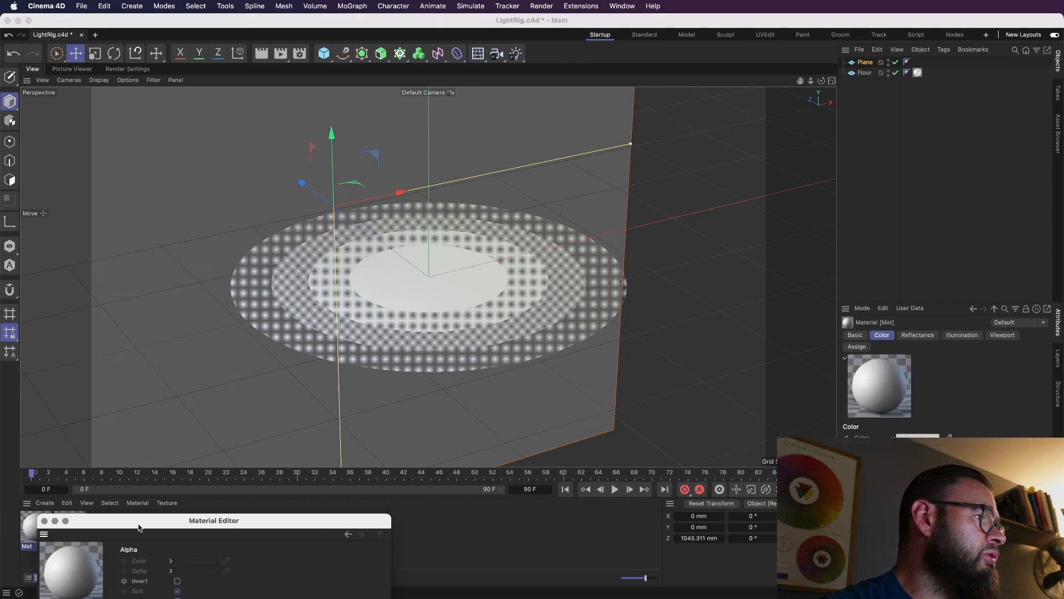
left_click(414, 309)
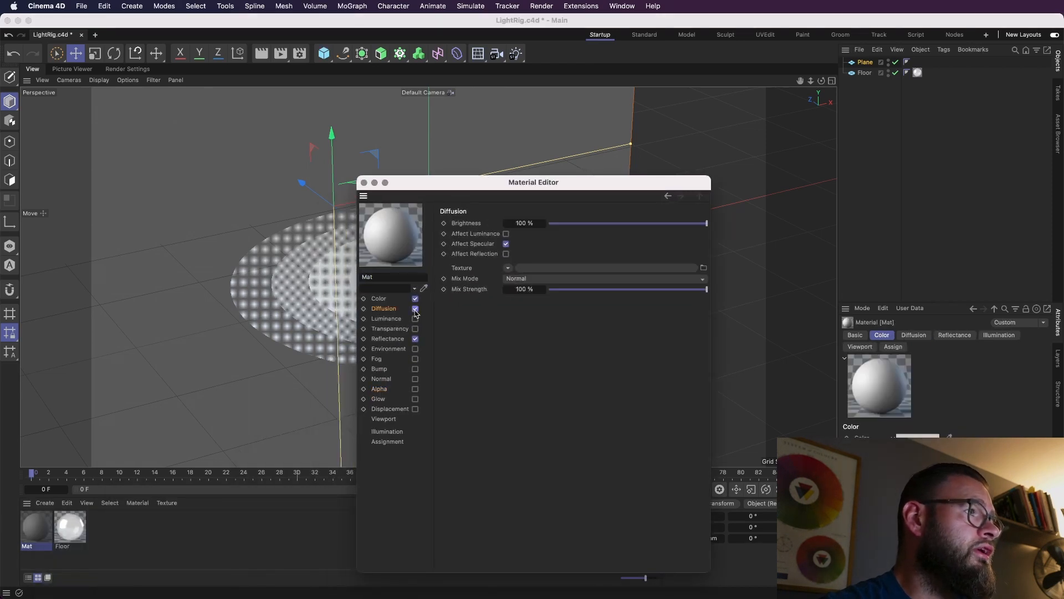
left_click(415, 309)
left_click(415, 298)
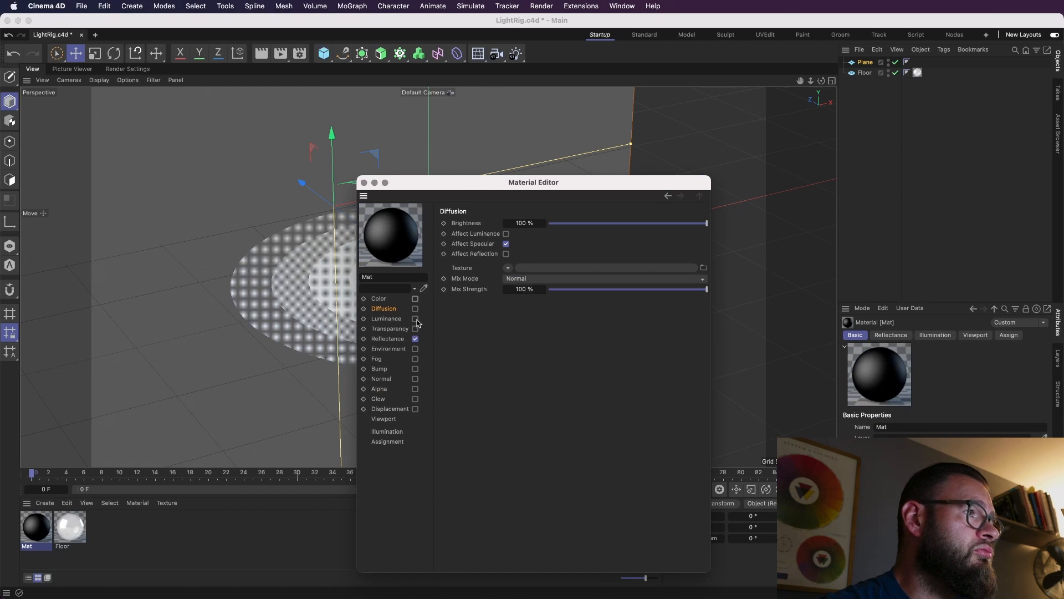
left_click(416, 320)
left_click(415, 338)
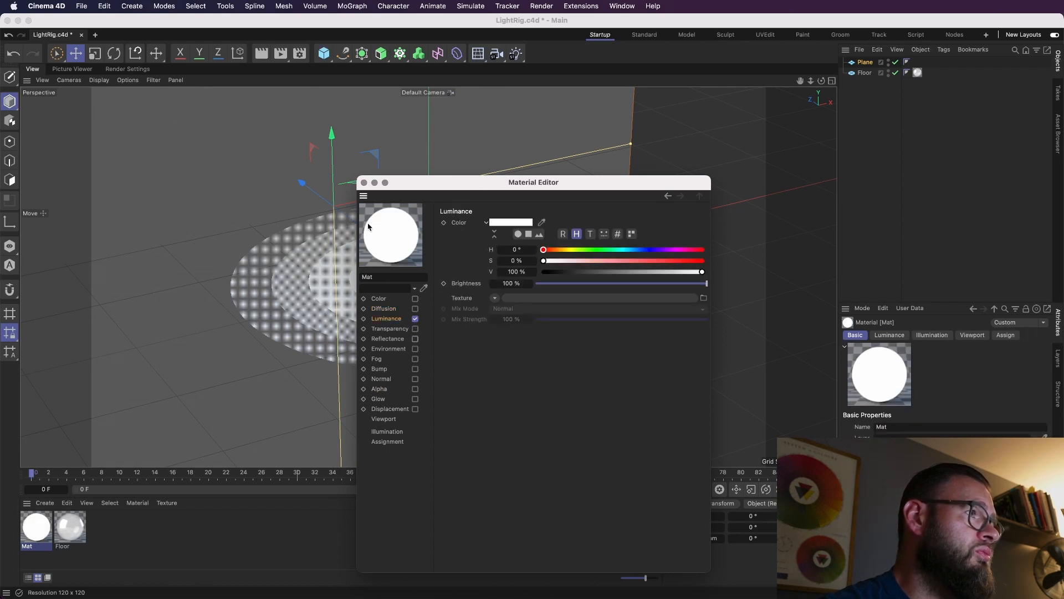
Apply the white luminance material to the plane and save the project.
left_click(364, 182)
left_click_drag(36, 529, 171, 394)
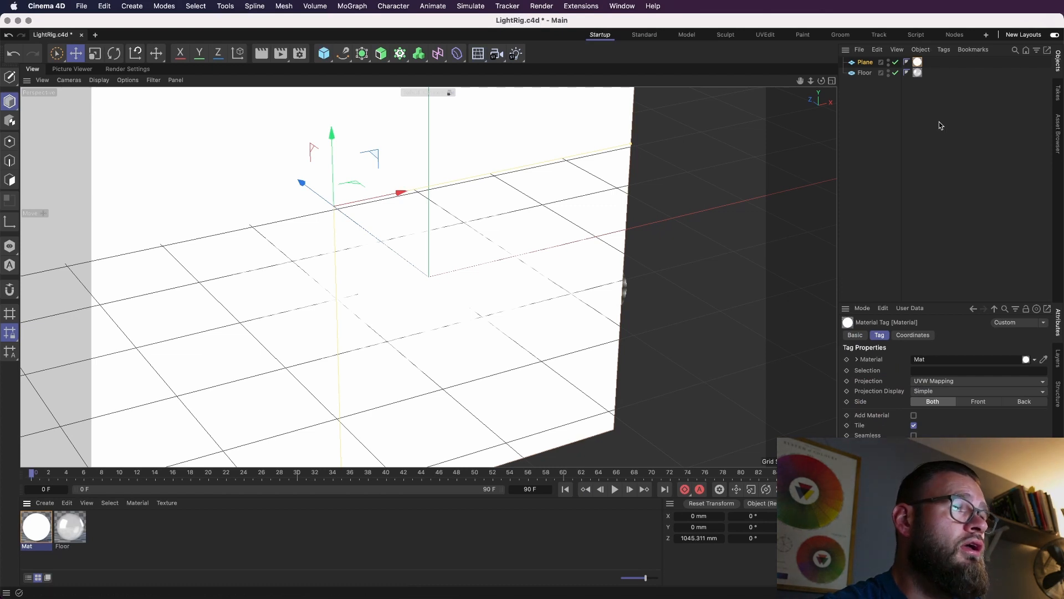
key("super+s")
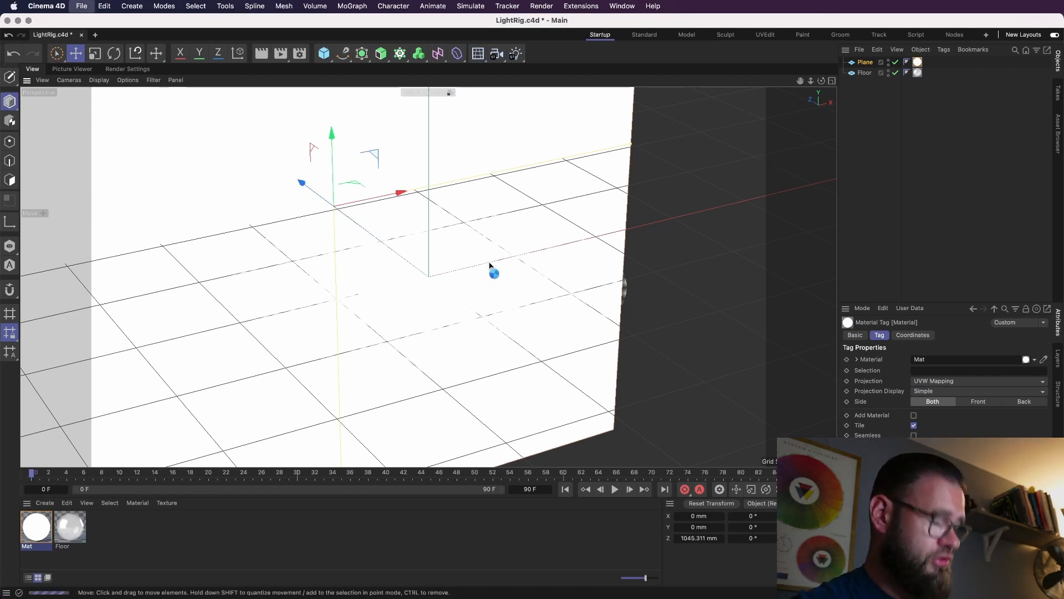
Create a second material that uses only white Luminance, with Color and Reflectance disabled.
middle_click_drag(281, 296, 409, 292, "alt")
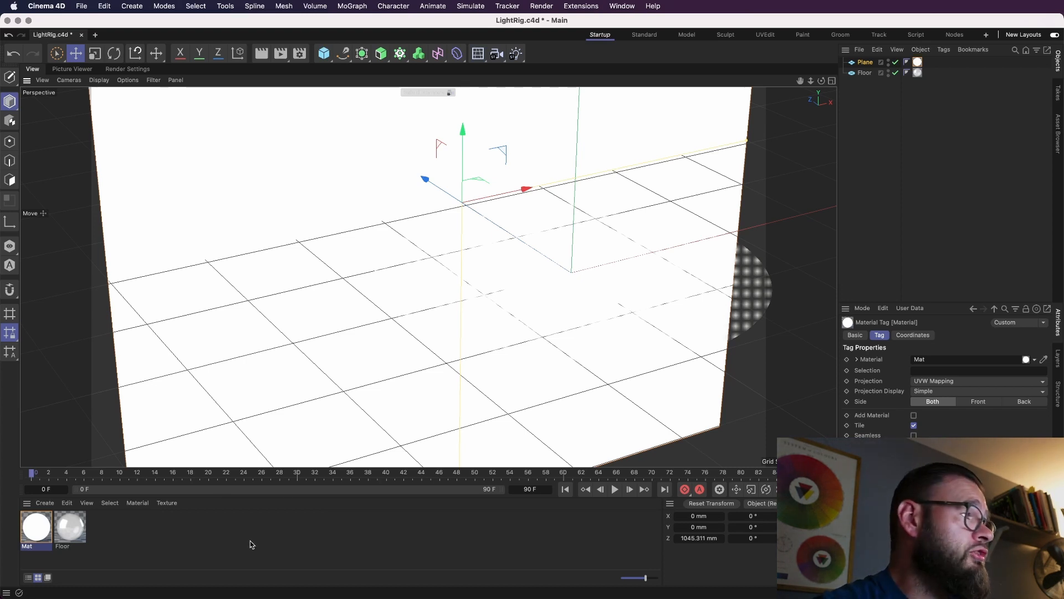
left_click(43, 503)
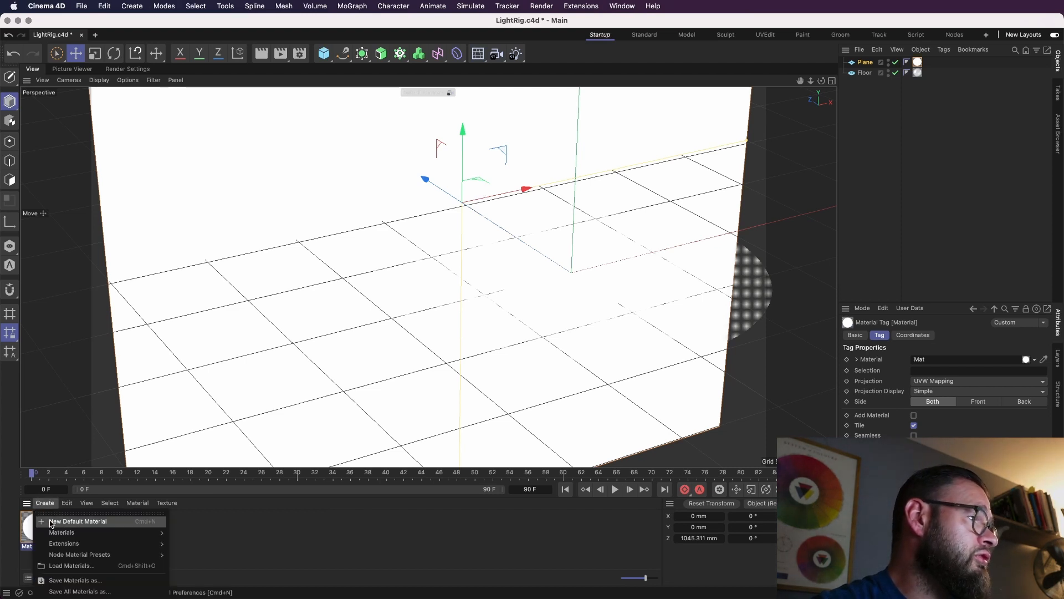
left_click(52, 521)
double_click(35, 531)
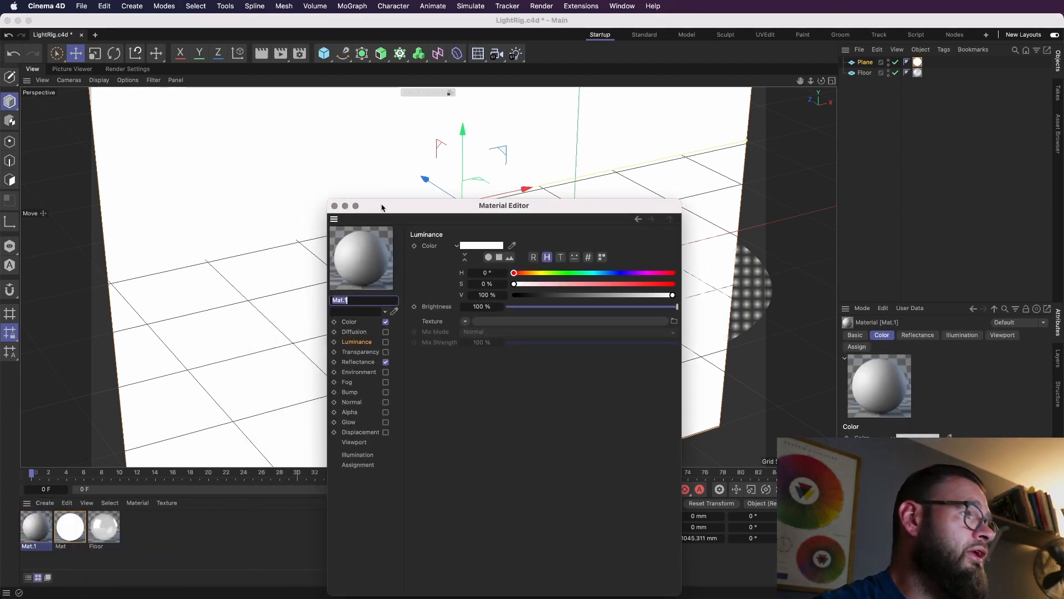
left_click(386, 322)
left_click(386, 342)
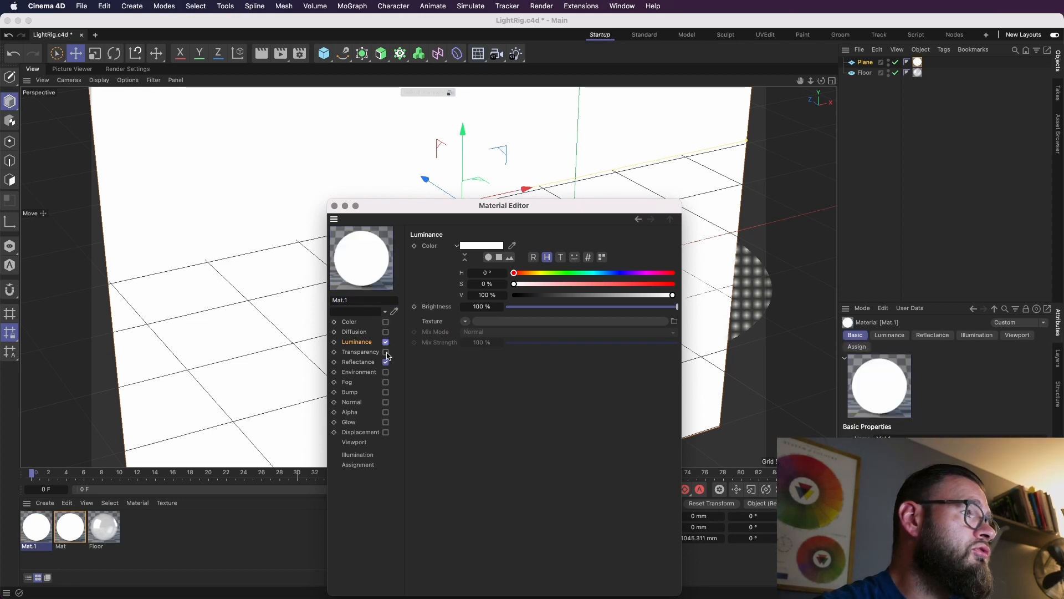
left_click(385, 362)
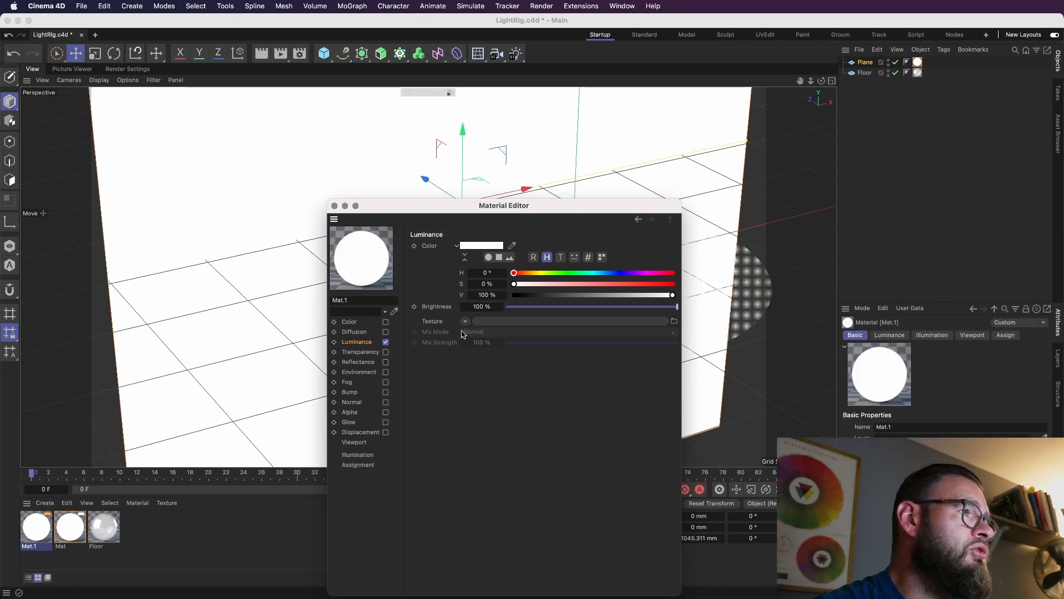
Rename the second luminance material as Sky, close the material editor and save the project.
double_click(378, 301)
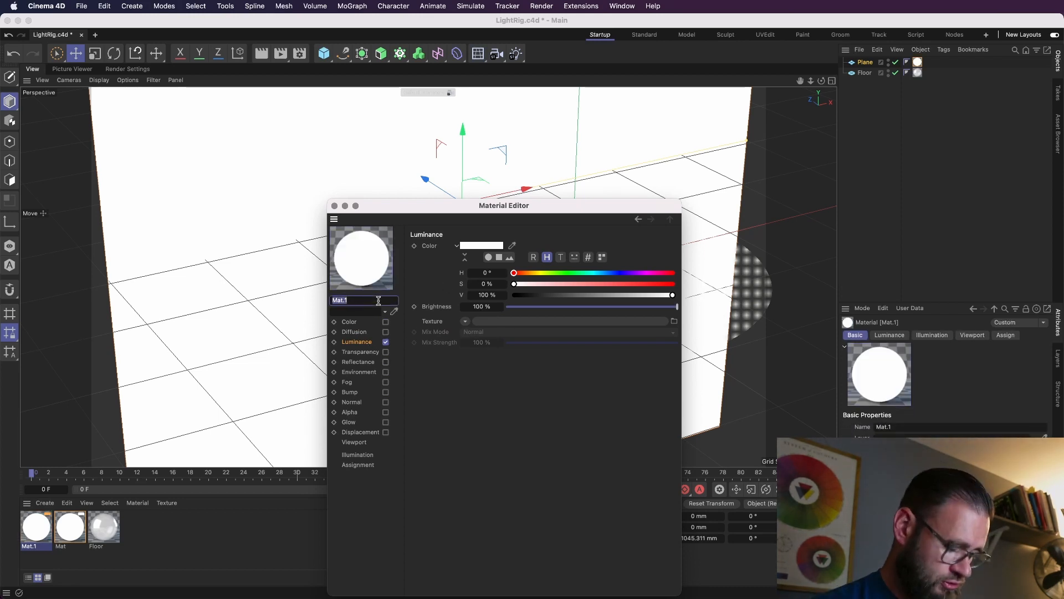
type("S")
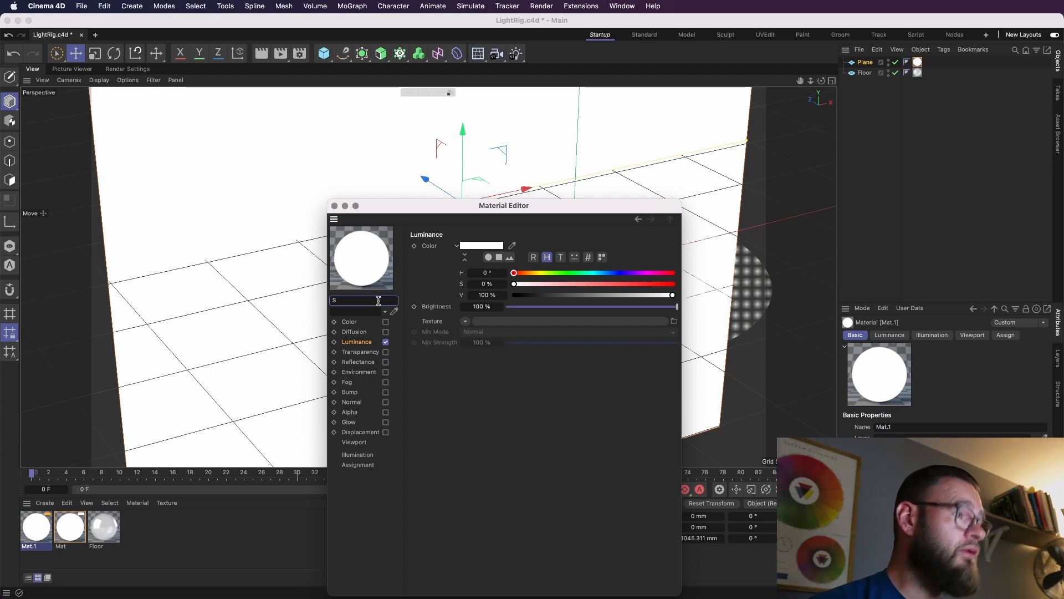
type("Ky")
key("Return")
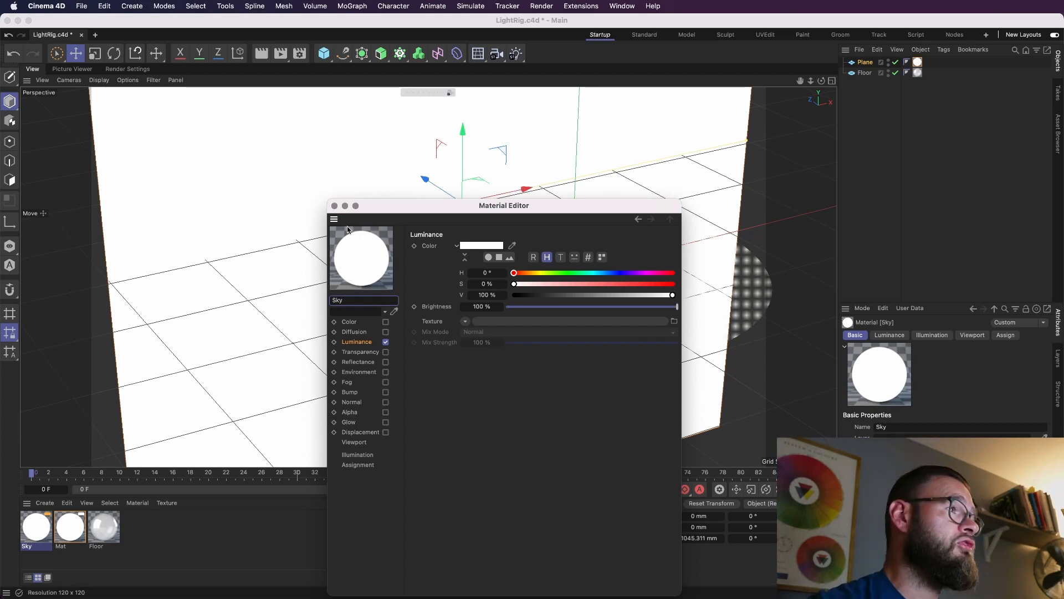
left_click(335, 205)
key("super+s")
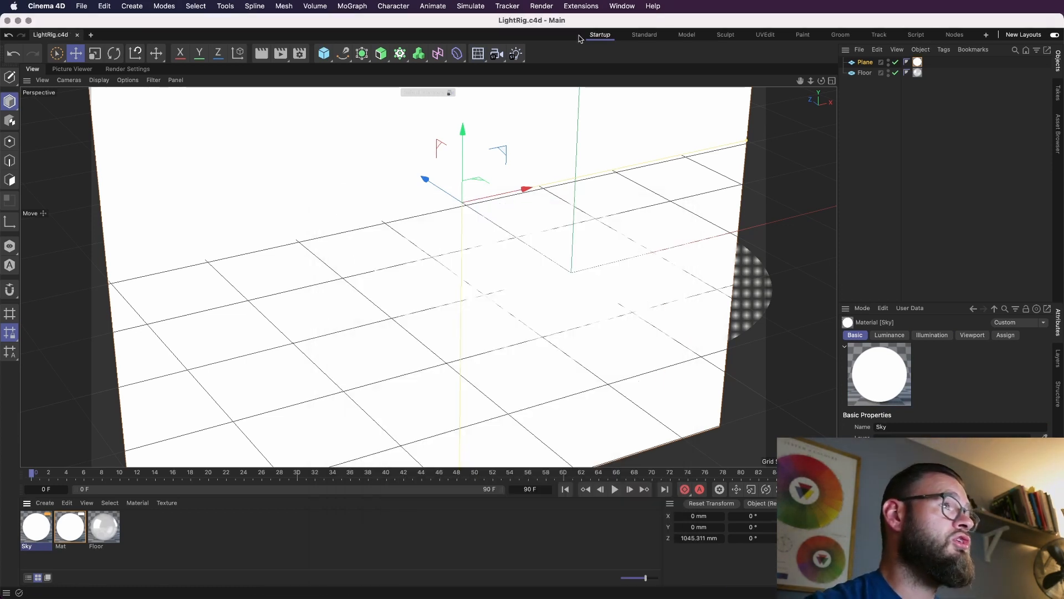
Add a Sky object, apply the Sky material to it and save the project.
left_click(488, 59)
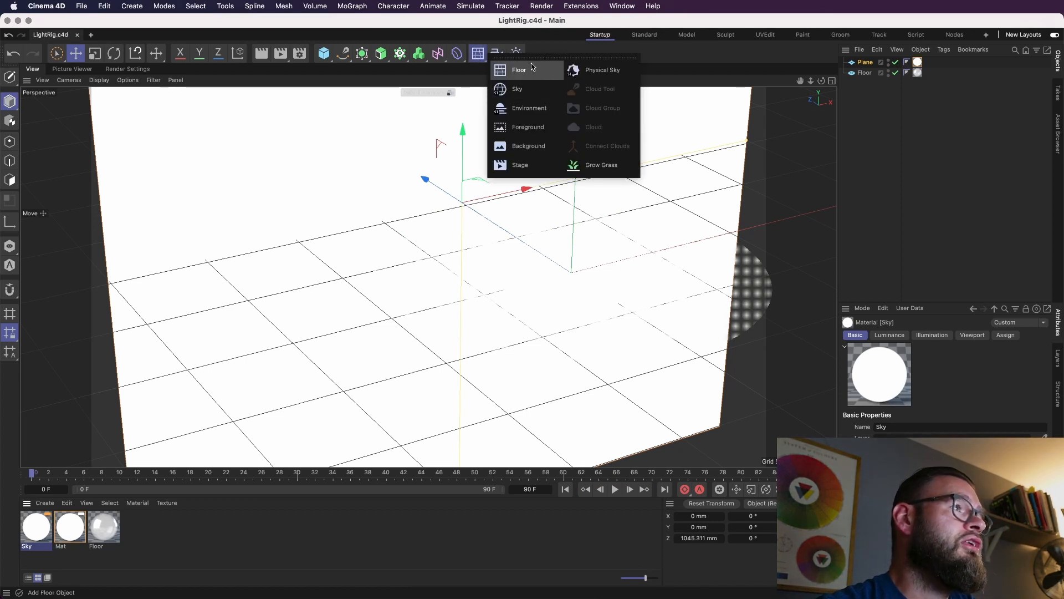
left_click(526, 92)
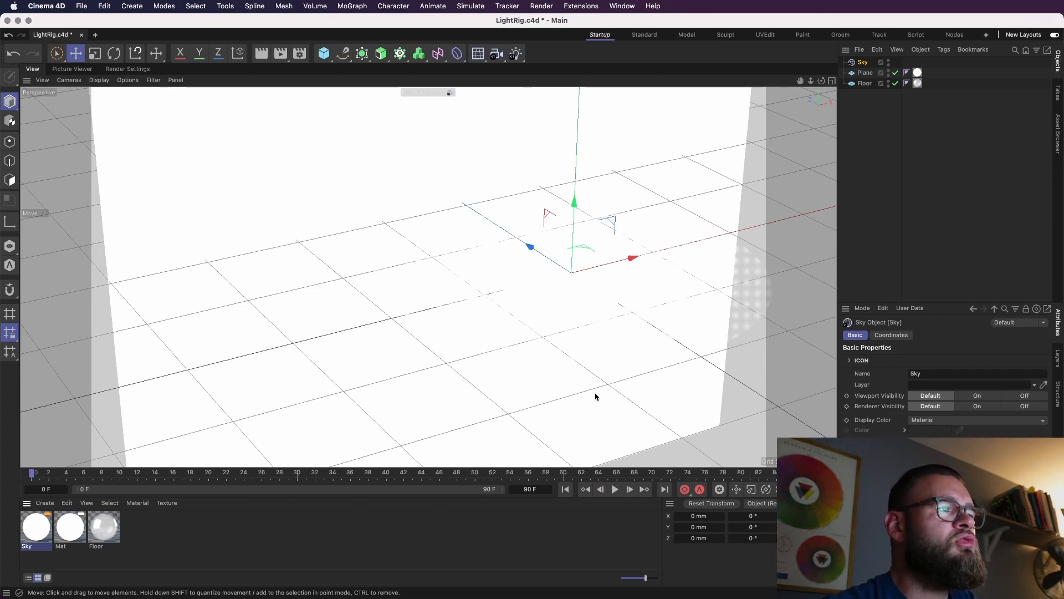
left_click(476, 58)
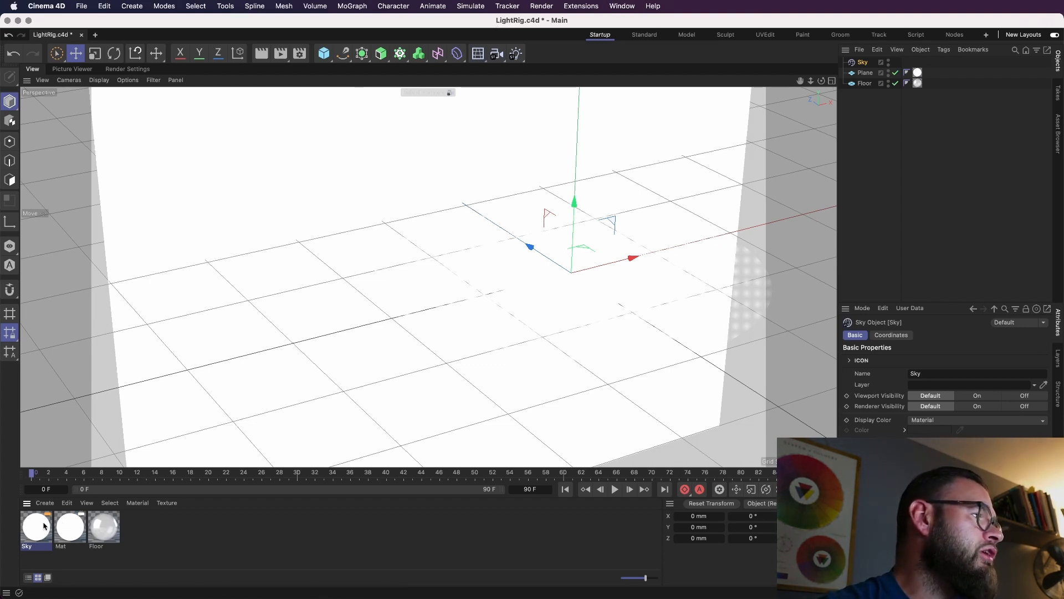
left_click_drag(39, 528, 872, 63)
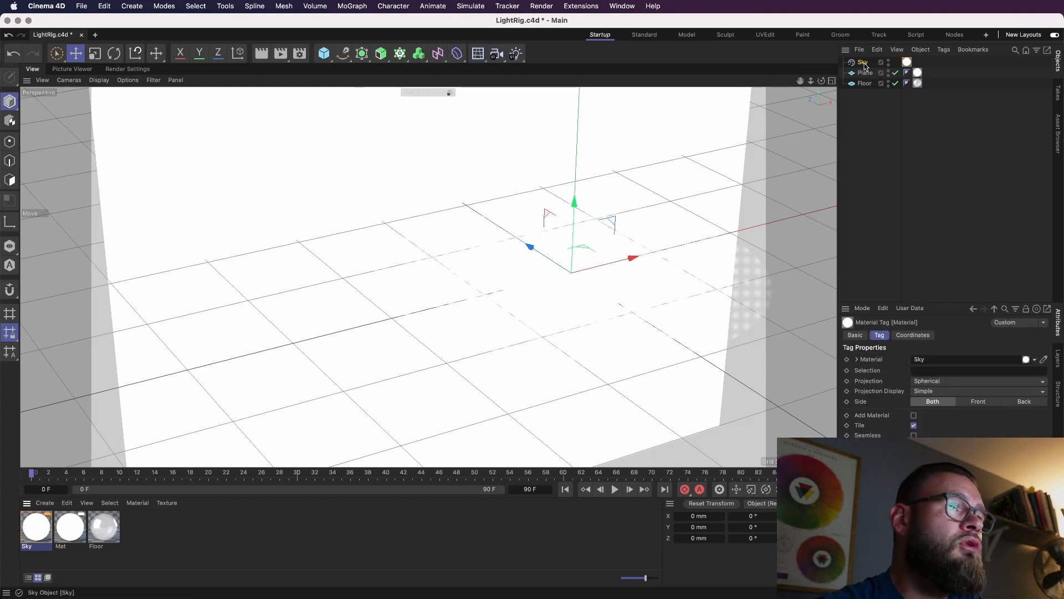
key("super+s")
Frame the Floor disc in an angled perspective view and save the project.
left_click_drag(542, 167, 496, 165, "alt")
left_click(865, 84)
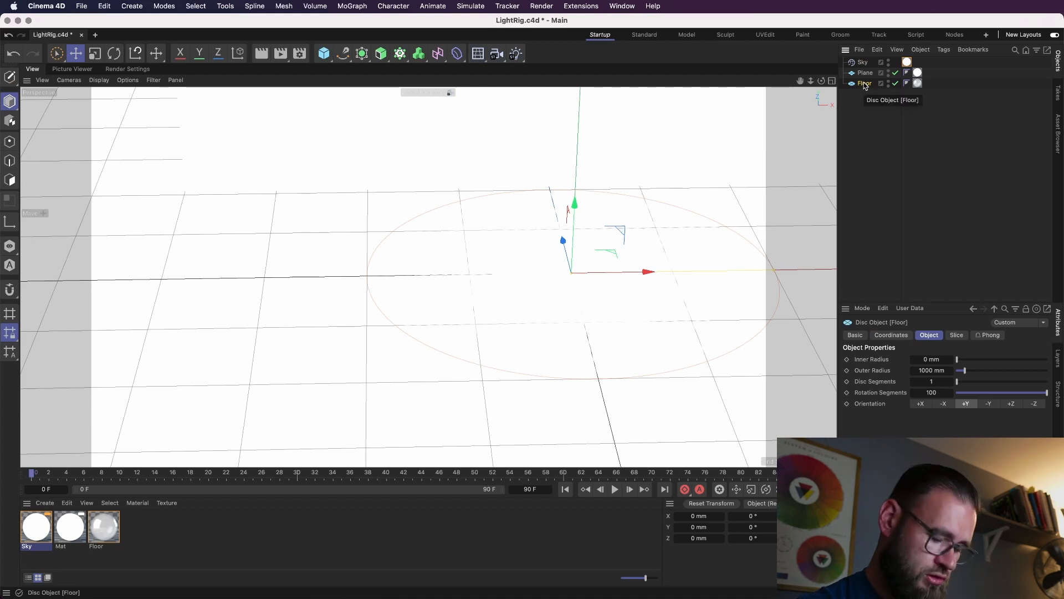
key("o")
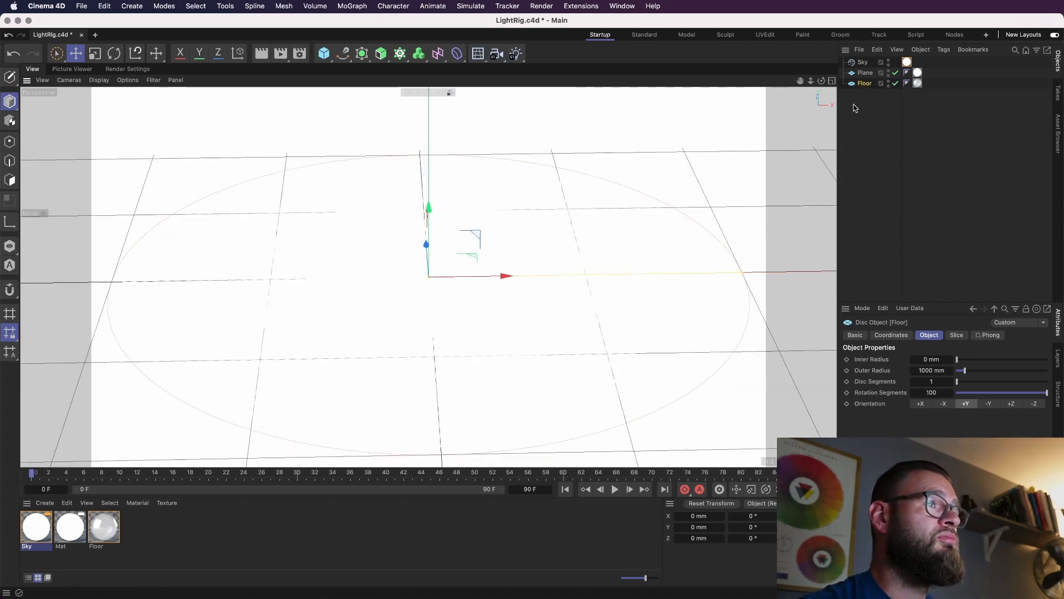
scroll(530, 208, "down", 2)
middle_click_drag(530, 207, 557, 216, "alt")
left_click_drag(557, 219, 587, 206, "alt")
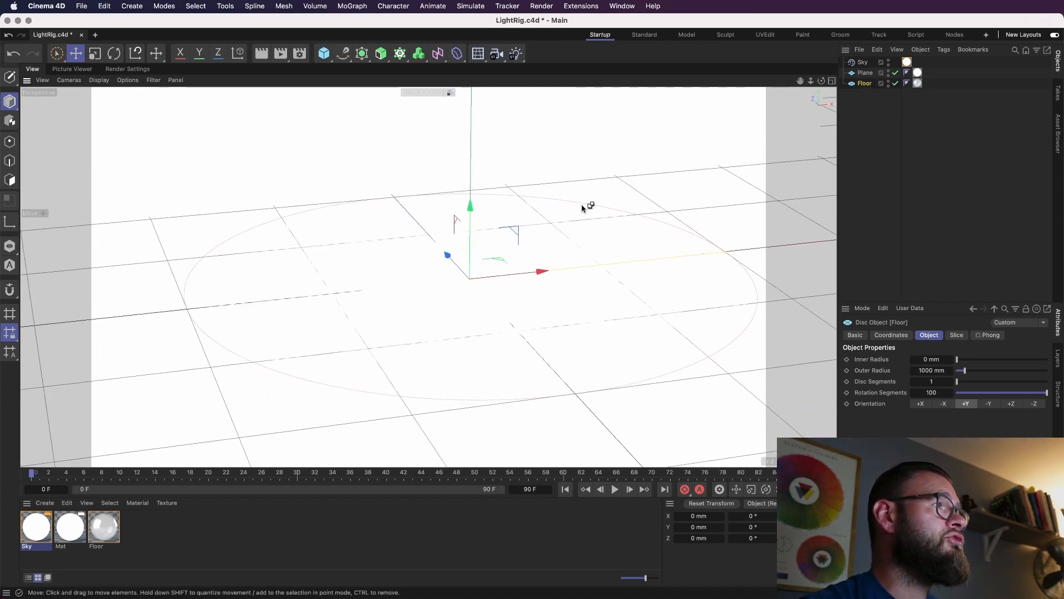
key("super+s")
In the render settings, add a grey knot to the Ambient Occlusion colour gradient and remove its black knot.
left_click(127, 69)
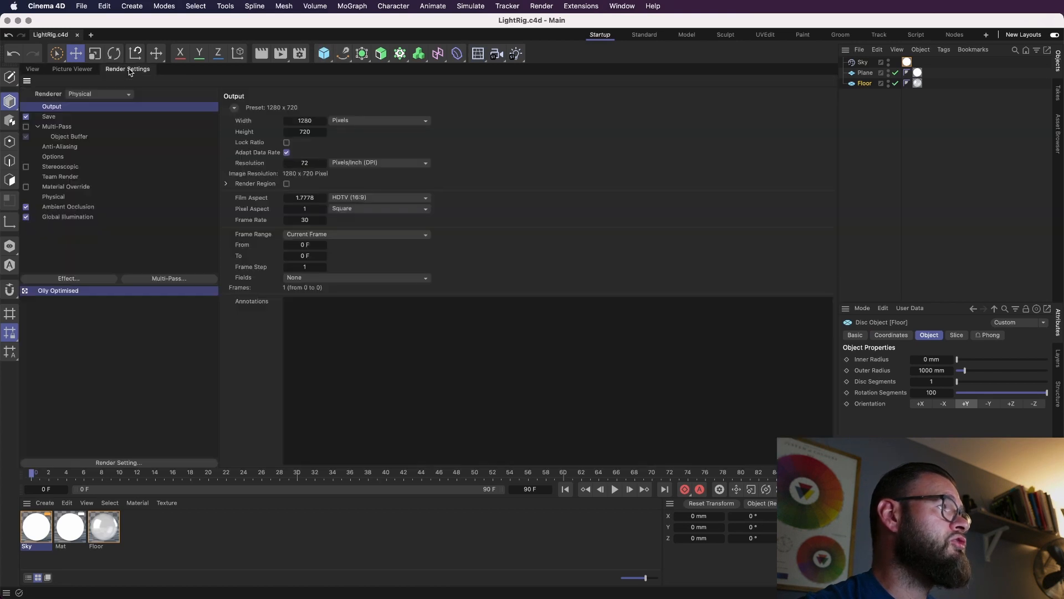
left_click(61, 216)
left_click(61, 207)
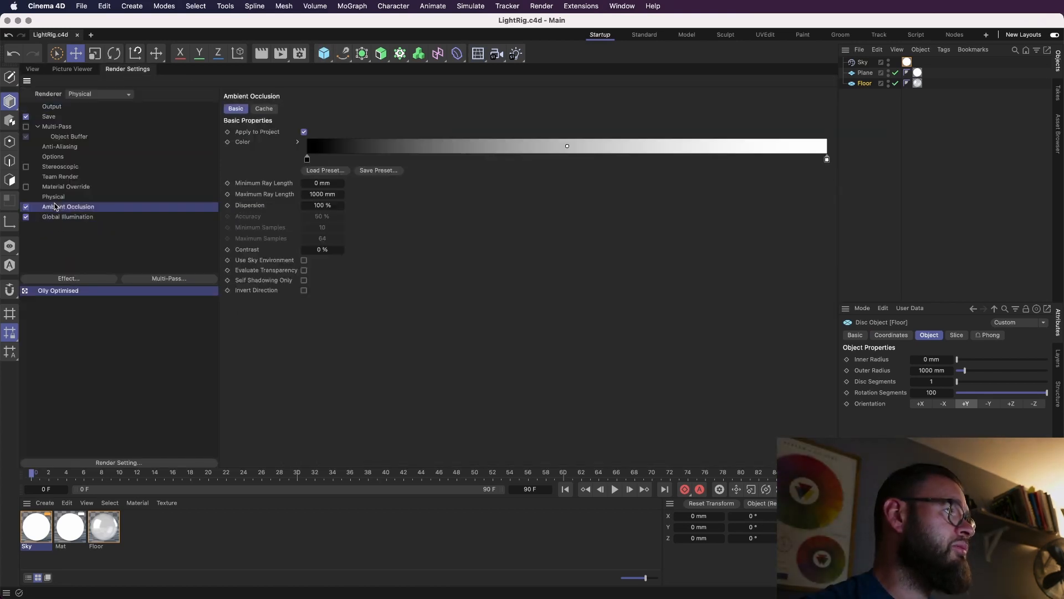
left_click(450, 160)
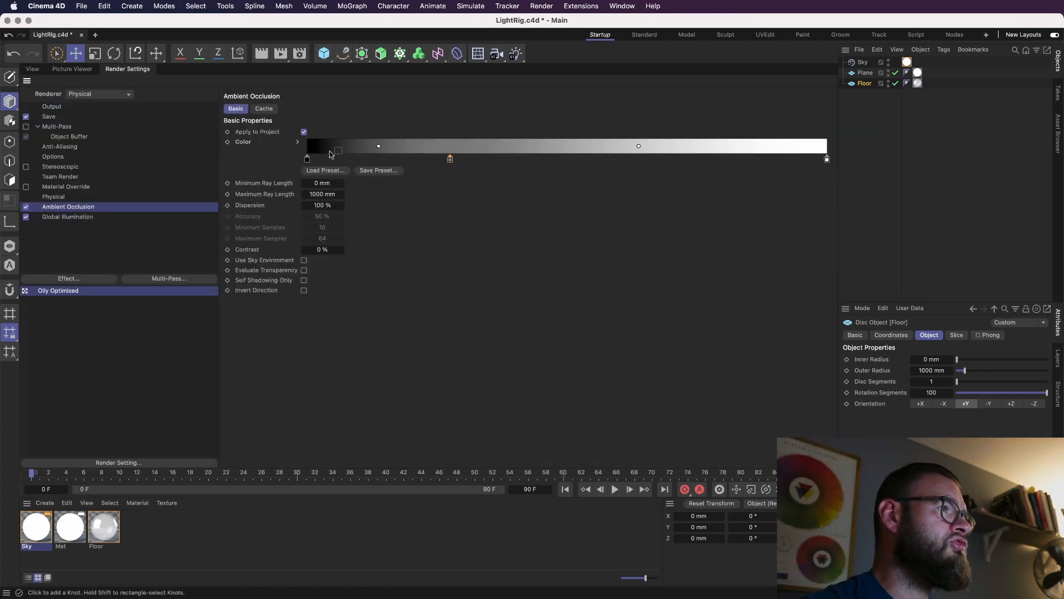
left_click_drag(308, 160, 305, 238)
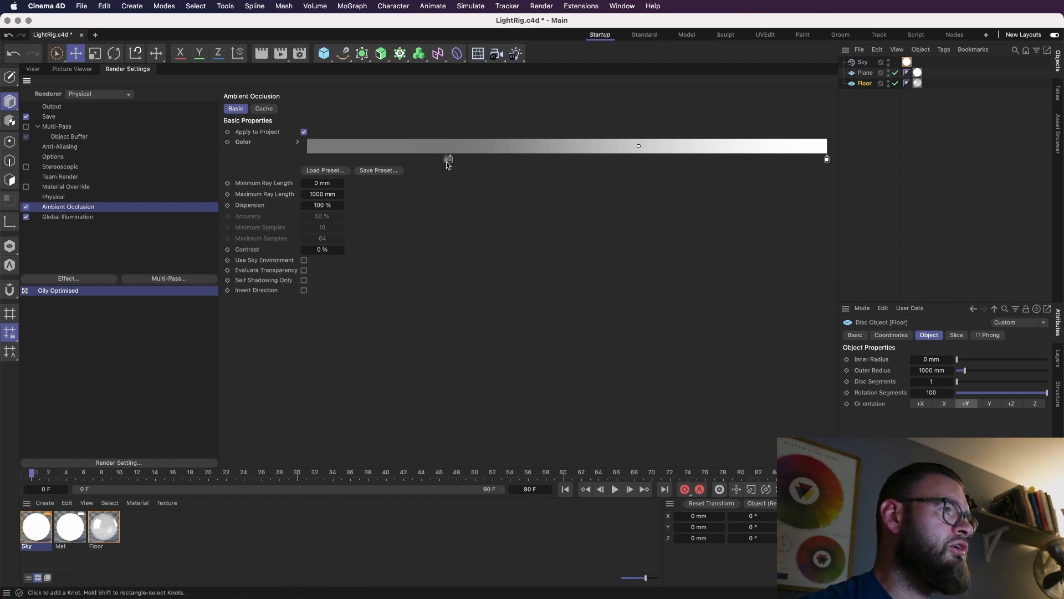
Move the grey Ambient Occlusion knot to the start of its gradient and set the Global Illumination irradiance cache record density to Medium.
left_click_drag(451, 160, 291, 162)
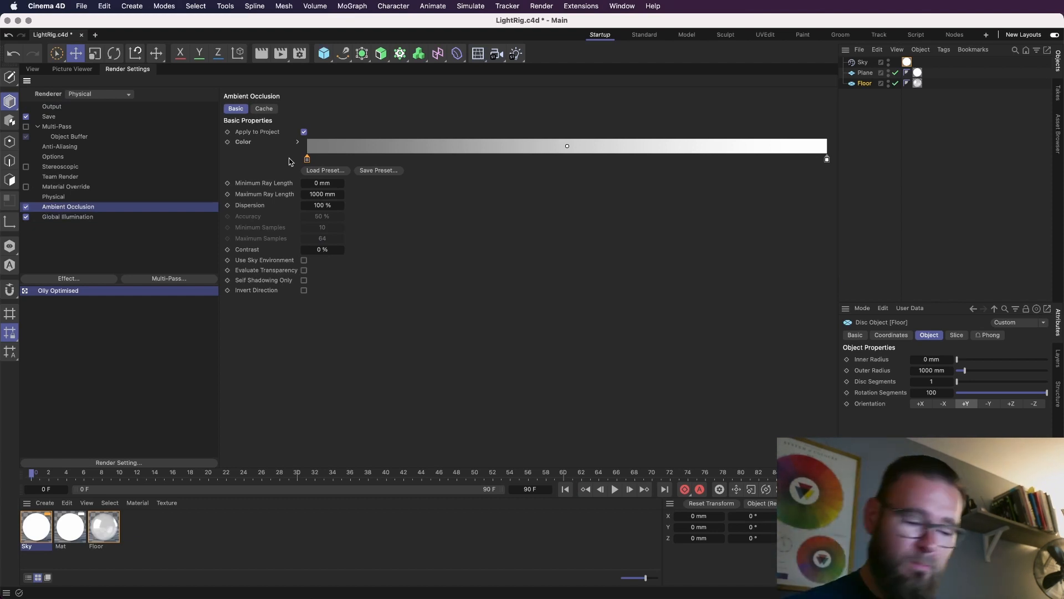
left_click(77, 217)
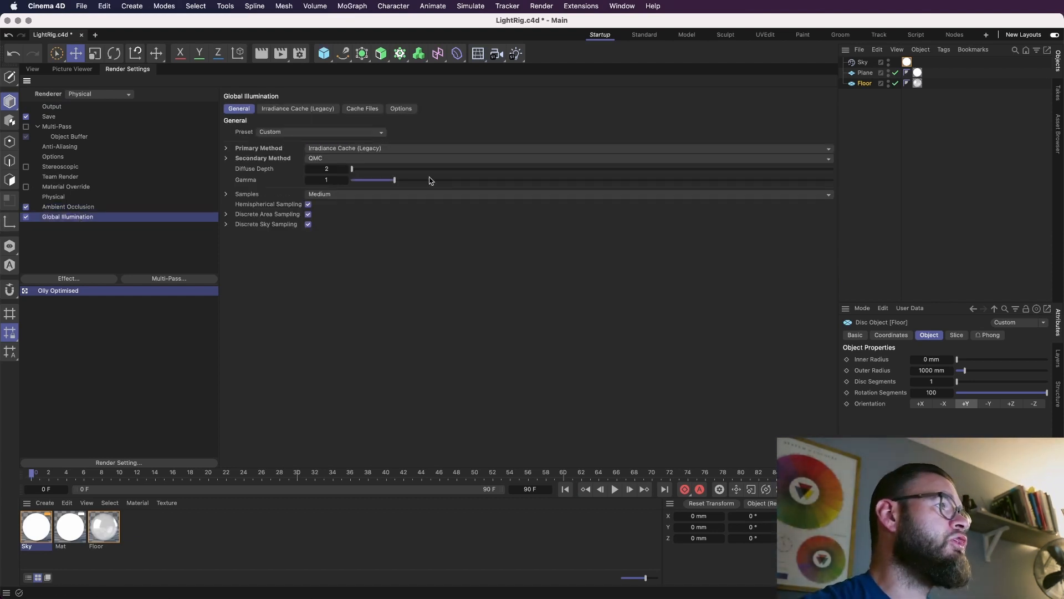
left_click(330, 150)
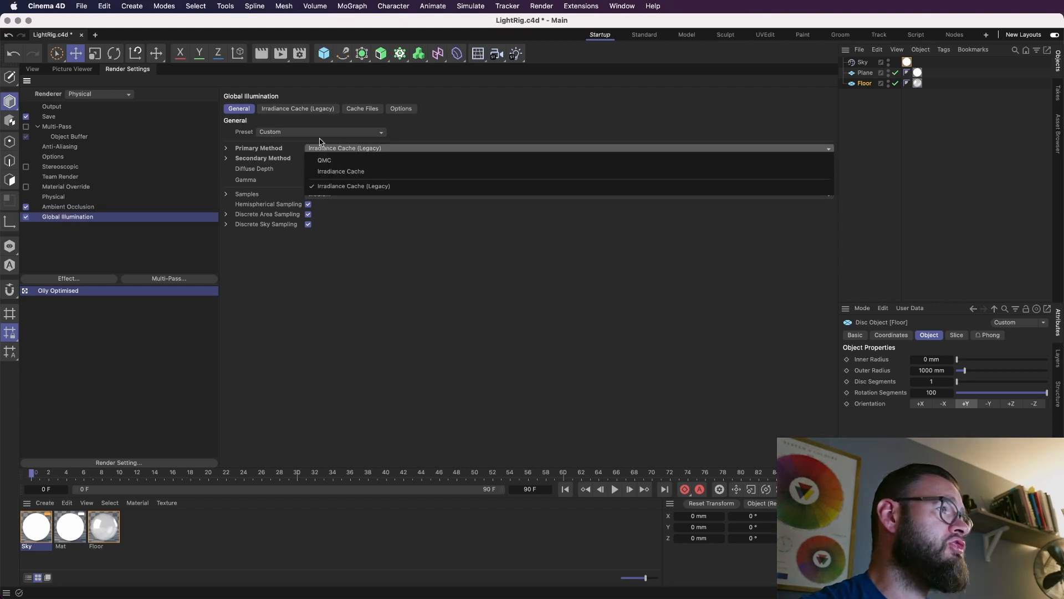
left_click(309, 127)
left_click(299, 108)
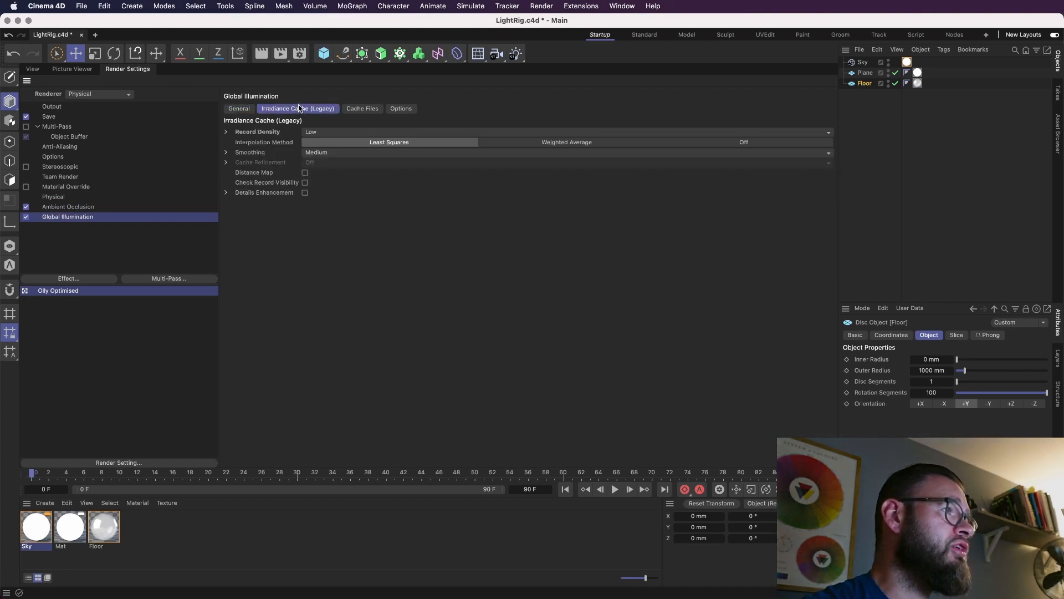
left_click(320, 129)
left_click(342, 183)
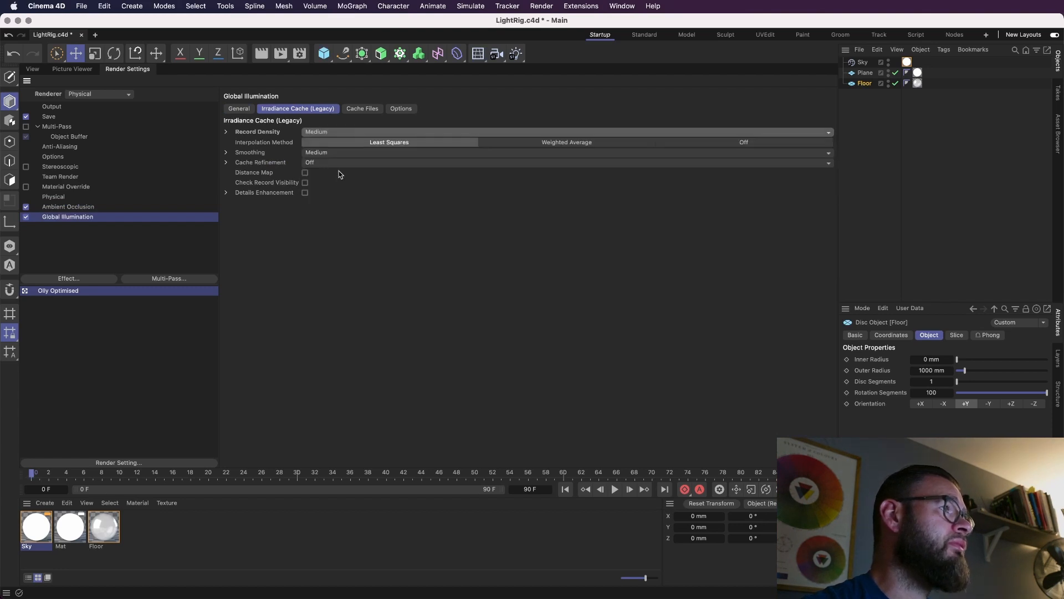
Set the Physical renderer's sampler to Fixed with Medium sampling quality and save the project.
left_click(53, 196)
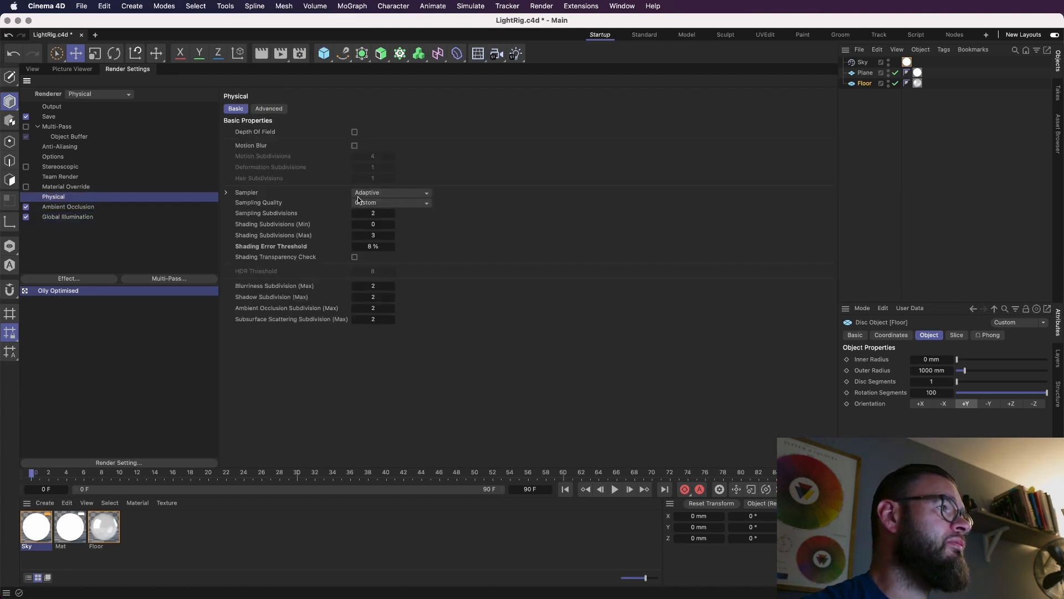
left_click(360, 193)
left_click(380, 206)
left_click_drag(381, 213, 388, 213)
left_click(397, 204)
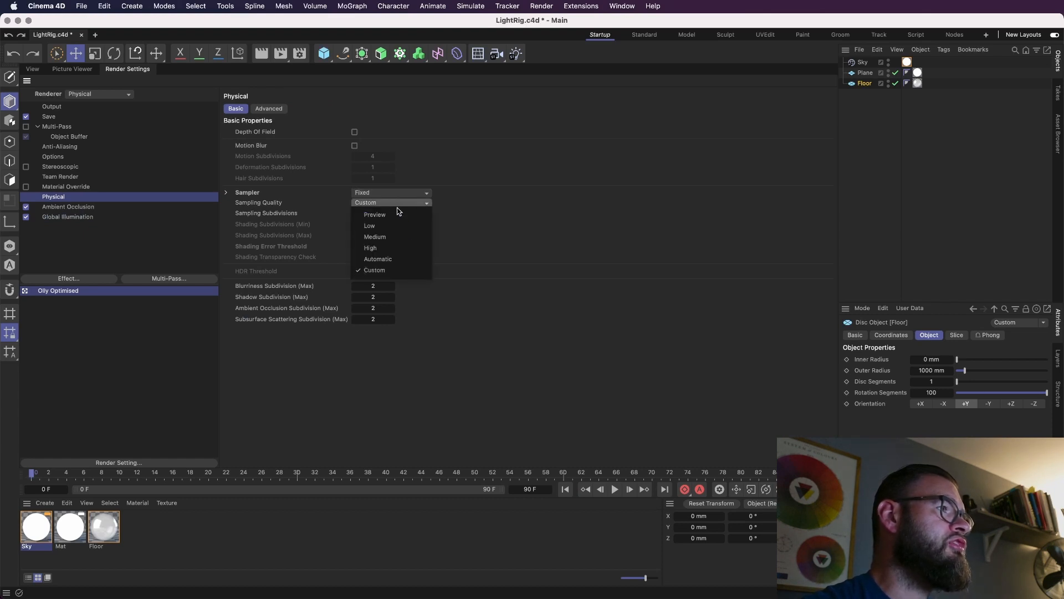
left_click(405, 242)
key("super+s")
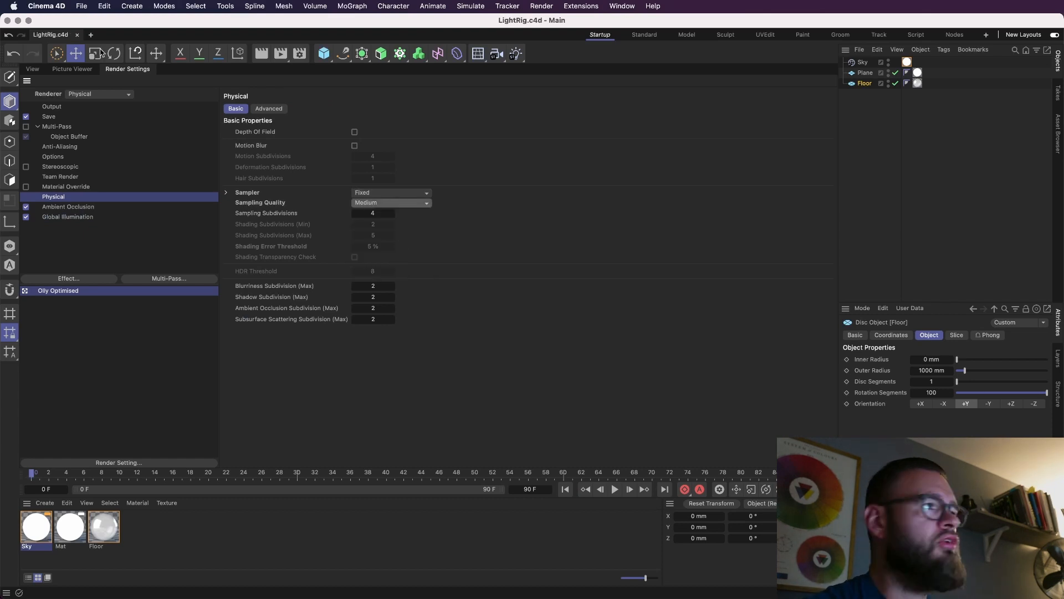
Add a Sphere to the scene with a radius of about 184 mm and 100 segments.
left_click(33, 69)
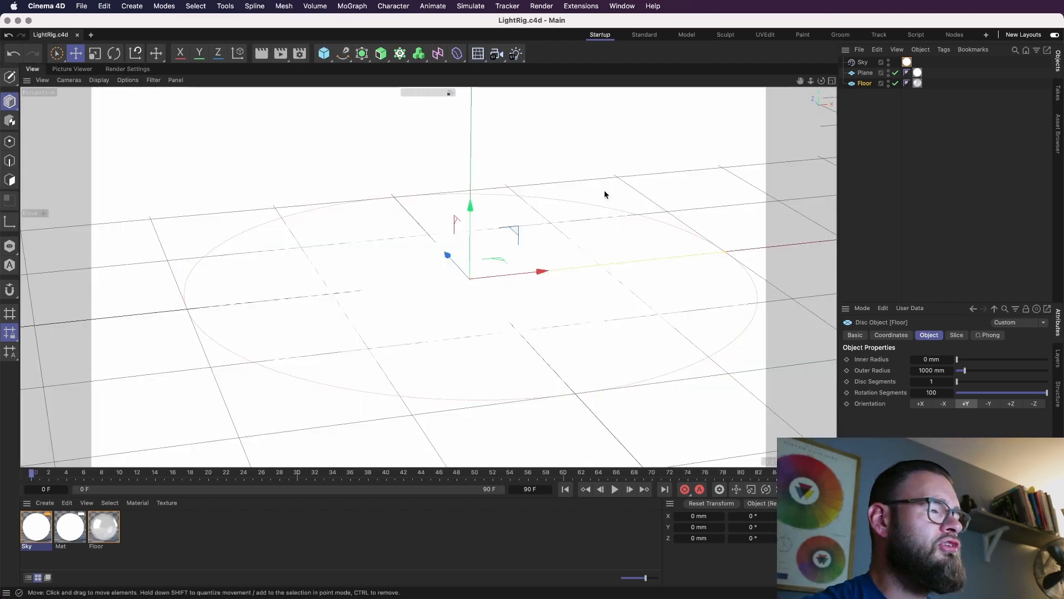
left_click(323, 54)
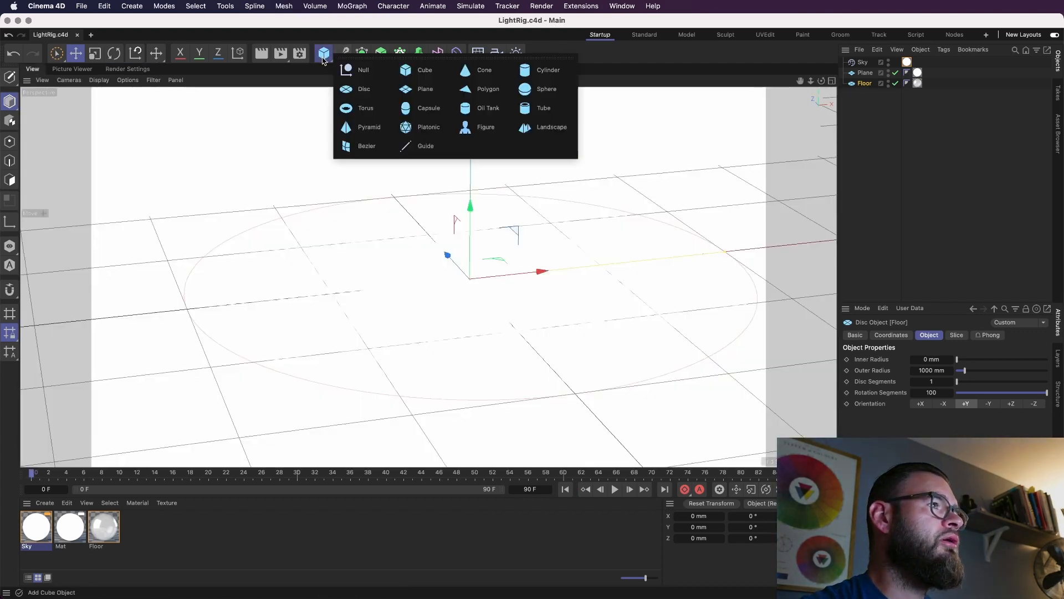
left_click(546, 90)
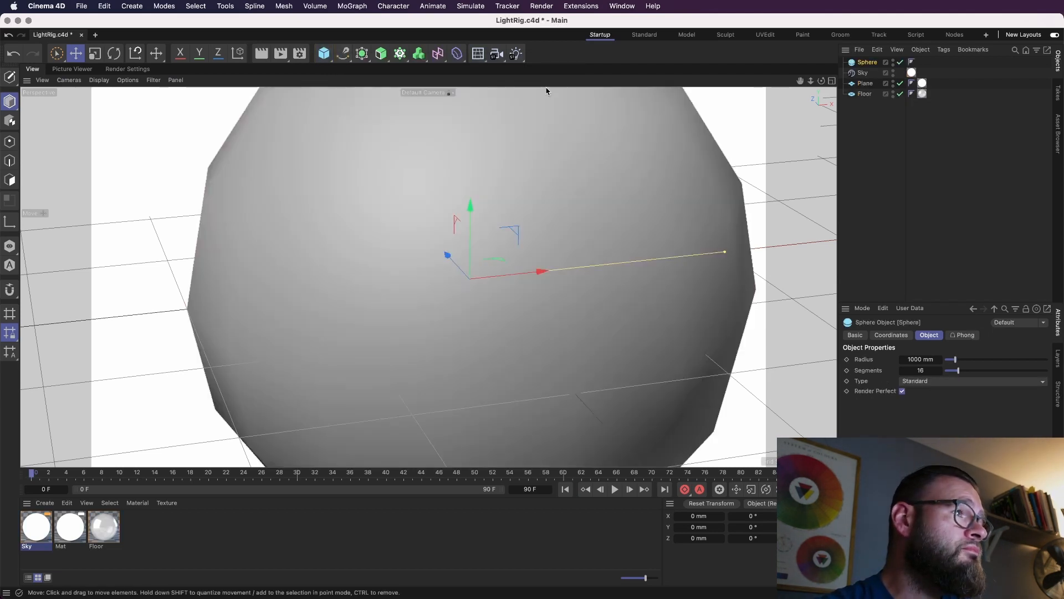
left_click_drag(733, 254, 522, 289)
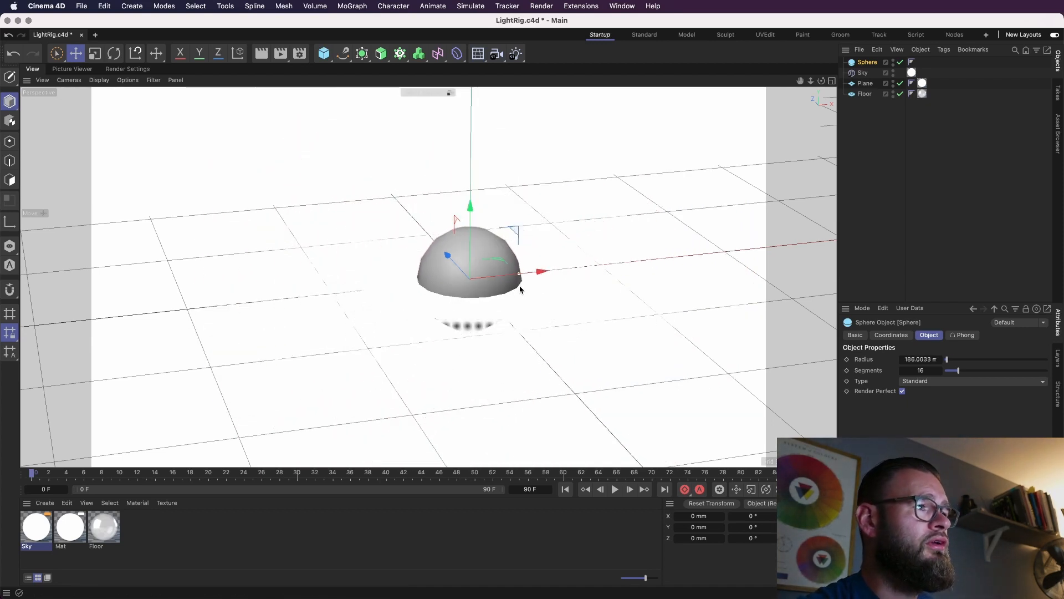
scroll(520, 289, "up", 3)
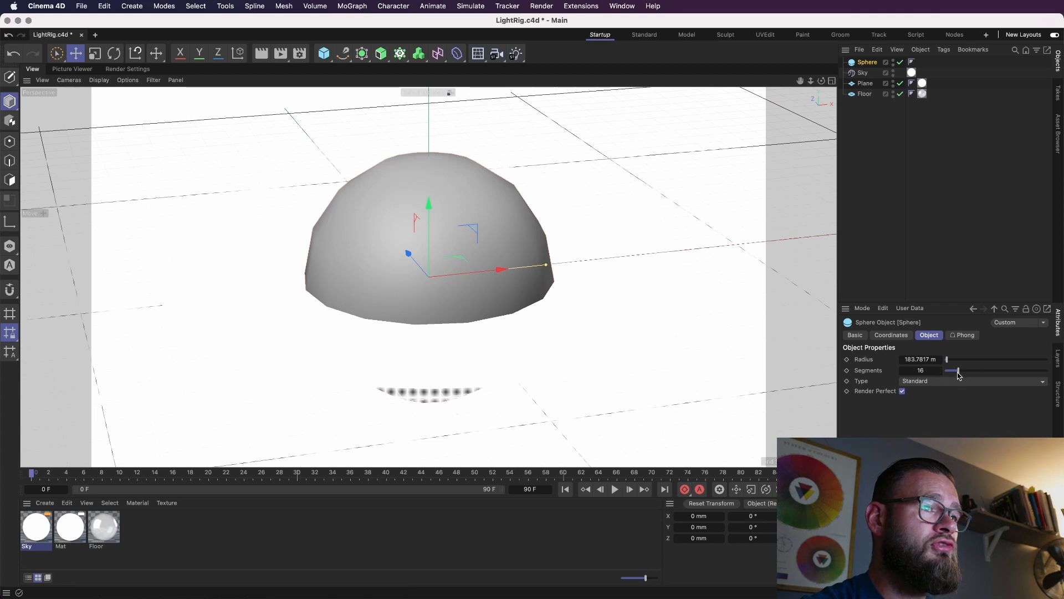
left_click_drag(959, 371, 1047, 371)
Raise the Sphere to about 184.5 mm in Y so it rests on the Floor disc, and save the project.
left_click_drag(435, 210, 428, 107)
scroll(436, 224, "down", 2)
middle_click_drag(434, 221, 432, 256, "alt")
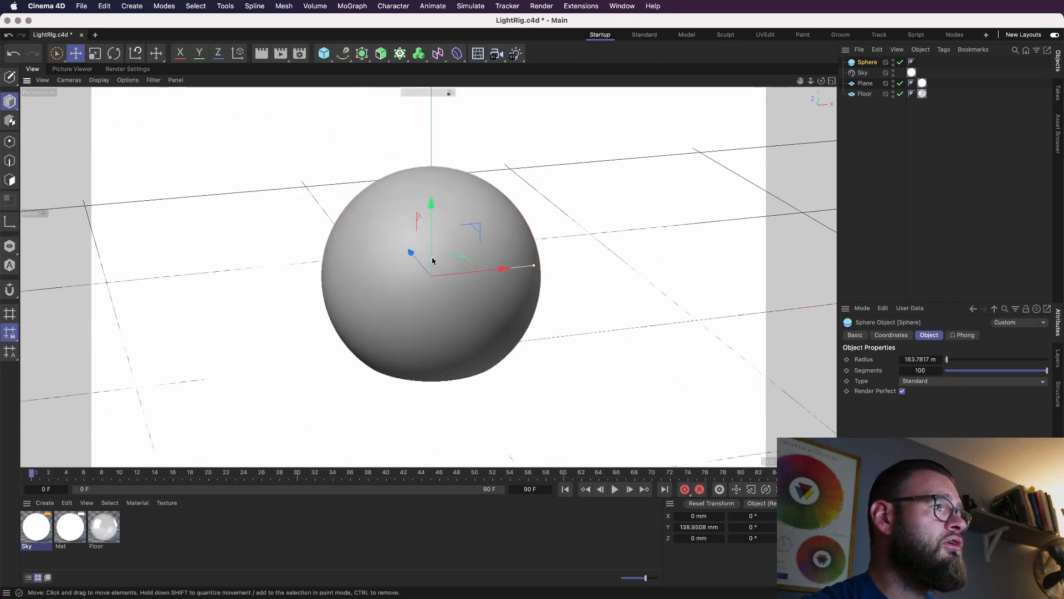
middle_click(432, 256)
right_click_drag(667, 200, 461, 210, "alt")
middle_click_drag(575, 314, 552, 364, "alt")
key("h")
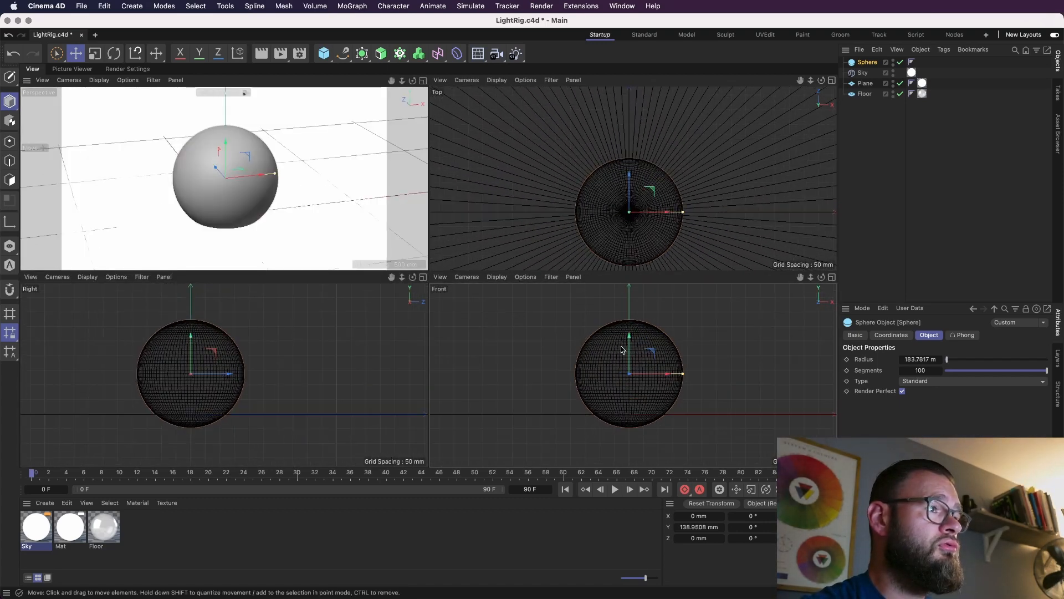
left_click_drag(630, 348, 631, 336)
left_click(422, 80)
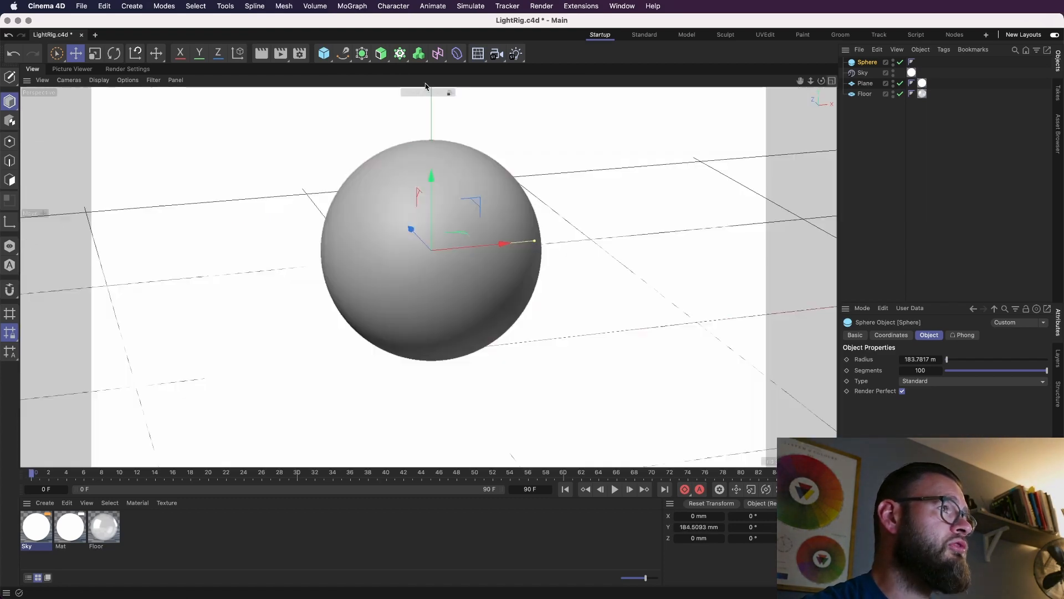
key("super+s")
Create a new material for the sphere, keep its Color channel enabled and remove its default specular layer from Reflectance.
left_click_drag(527, 235, 551, 225, "alt")
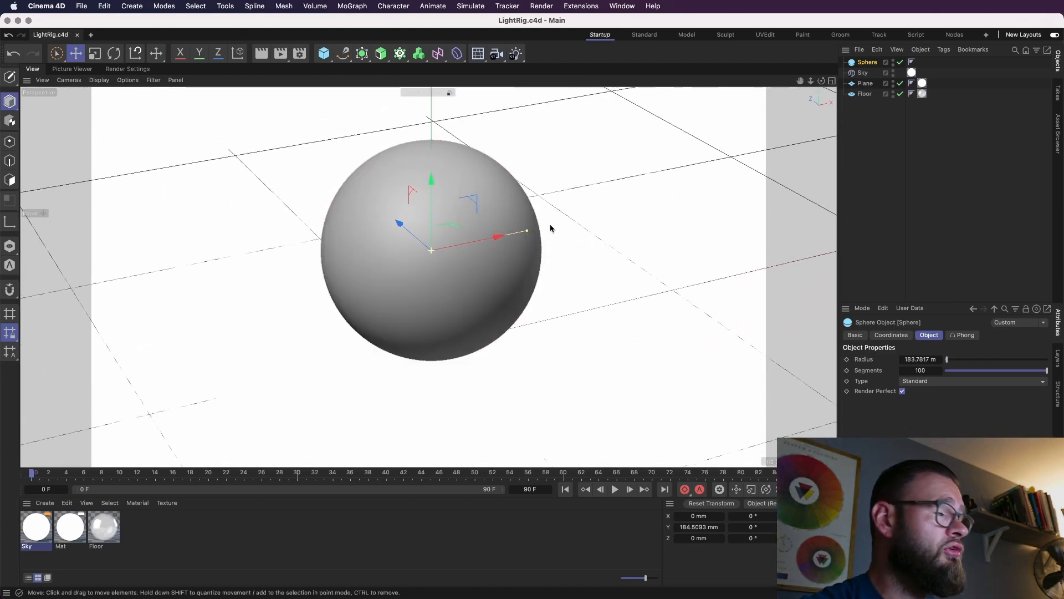
left_click(52, 503)
left_click(51, 515)
double_click(40, 520)
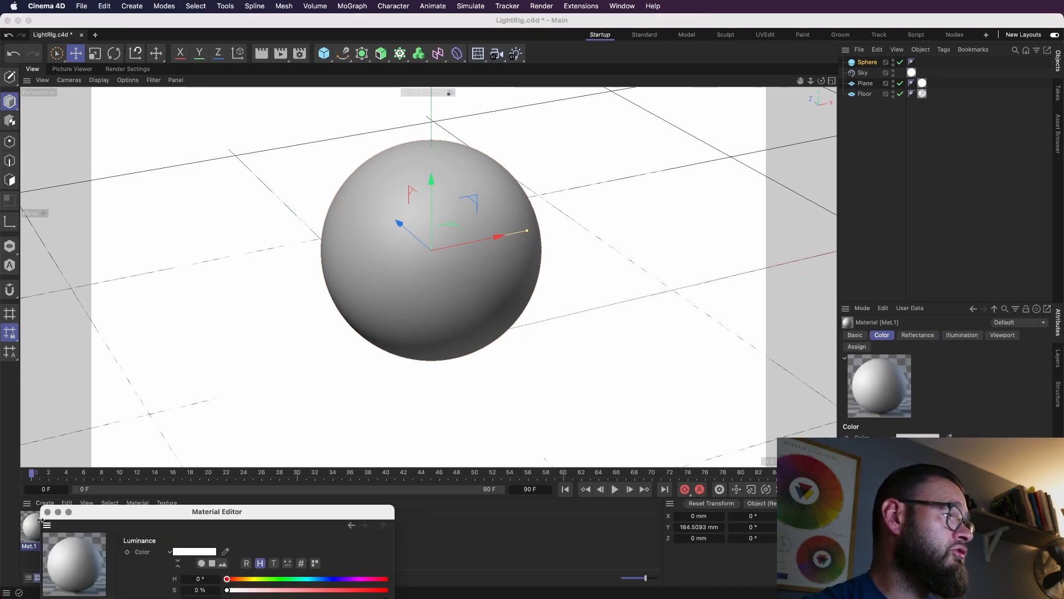
left_click_drag(171, 509, 755, 115)
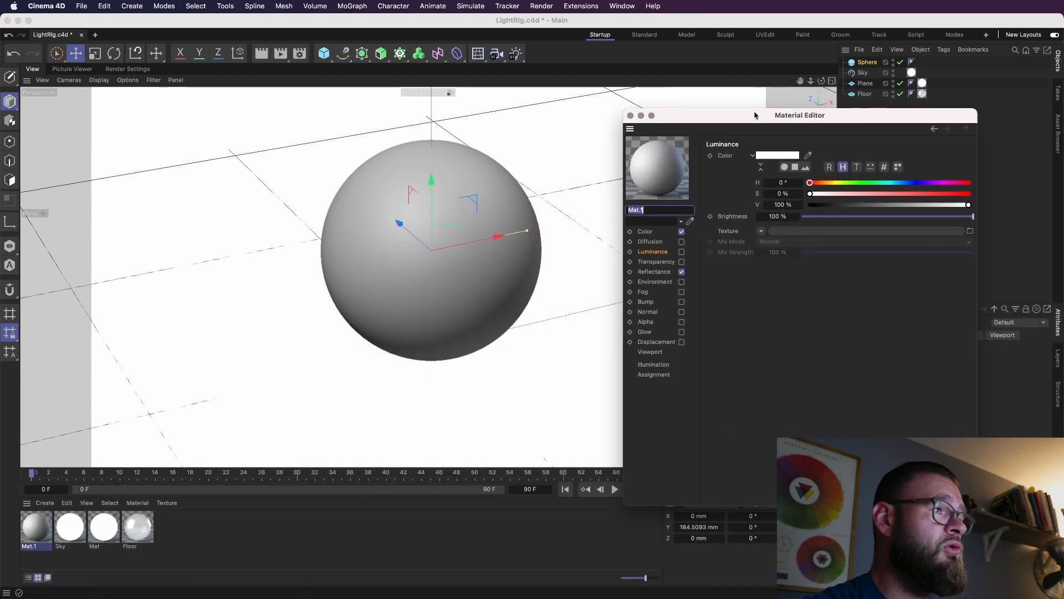
left_click(682, 232)
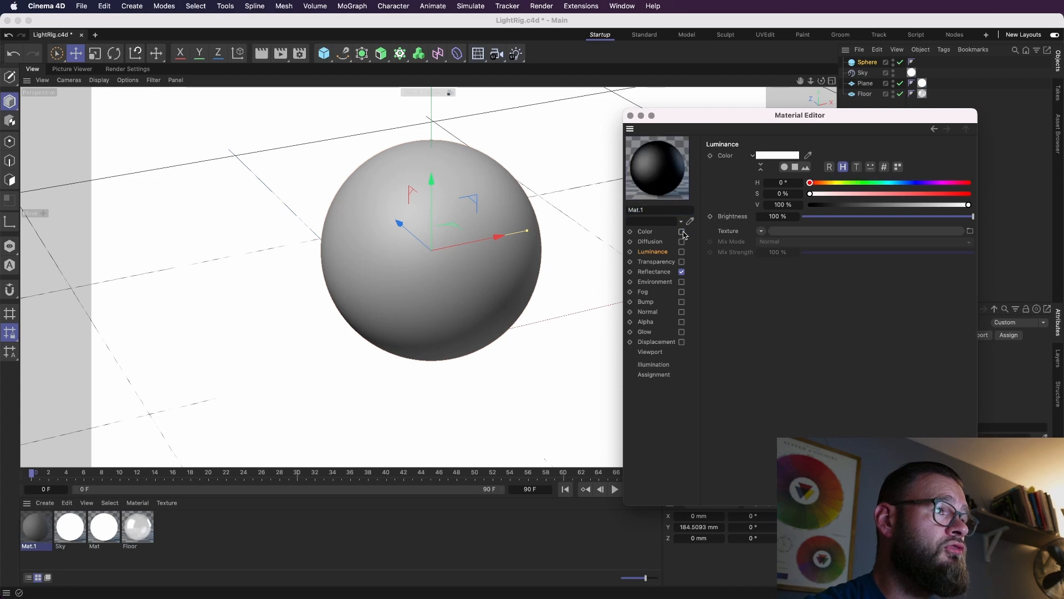
left_click(682, 233)
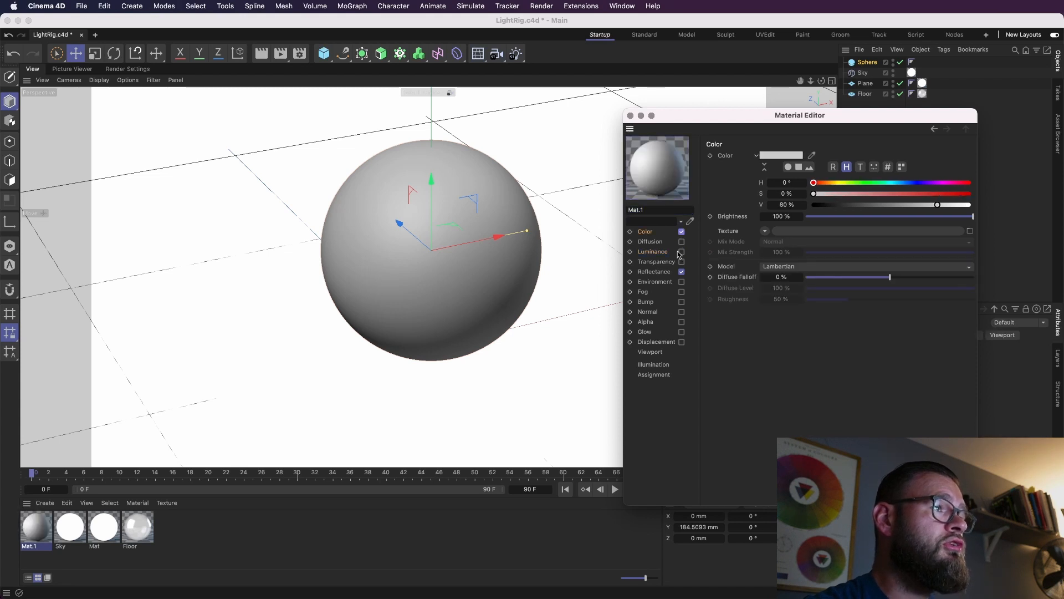
left_click(663, 274)
left_click(764, 180)
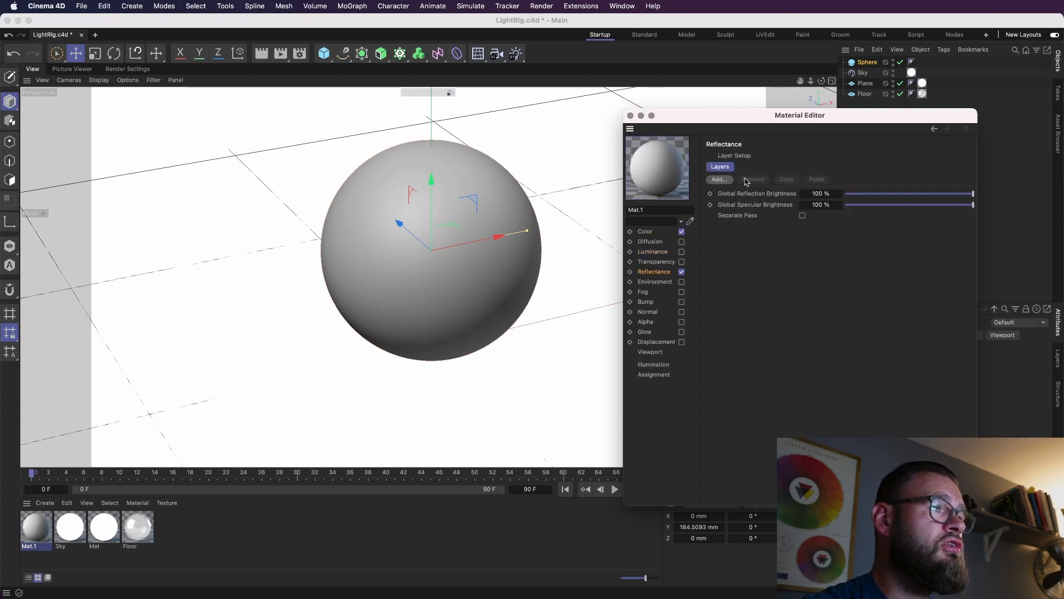
Add a GGX reflectance layer to the new material and apply the material to the Sphere.
left_click(721, 180)
left_click(735, 205)
left_click(720, 179)
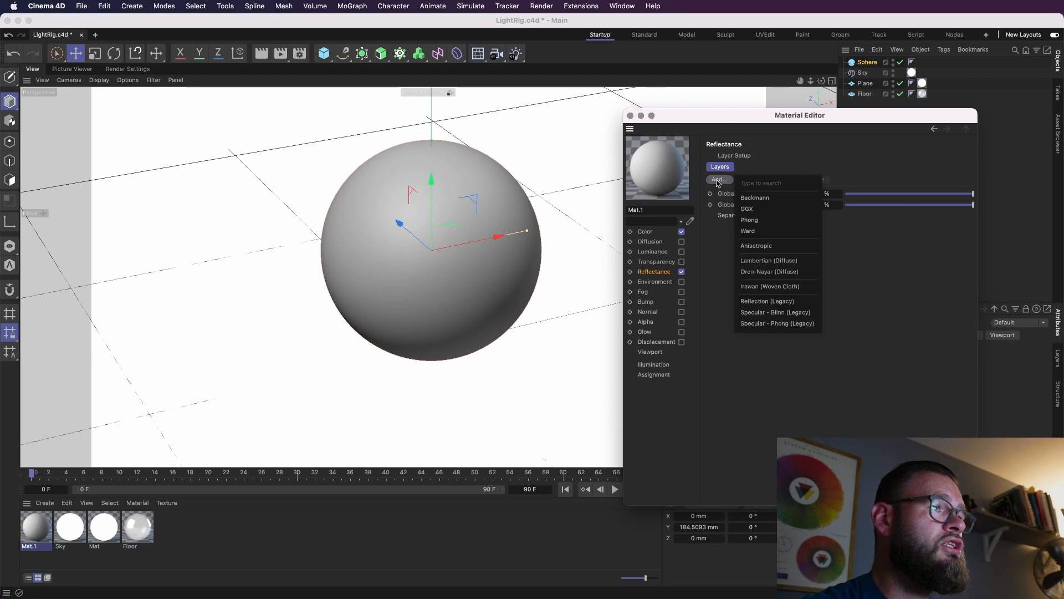
left_click(738, 207)
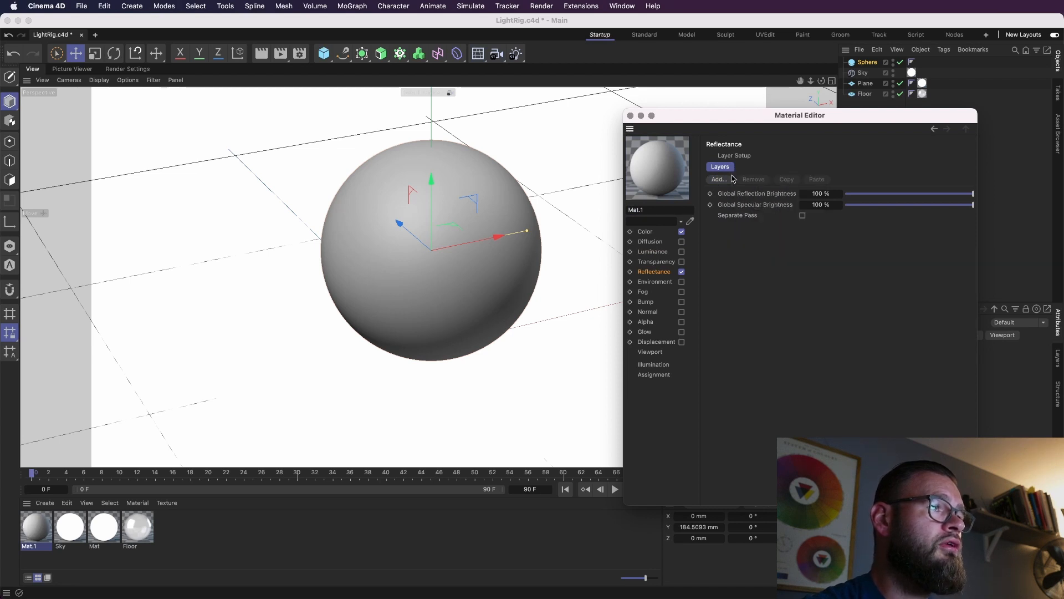
left_click(730, 179)
left_click(748, 214)
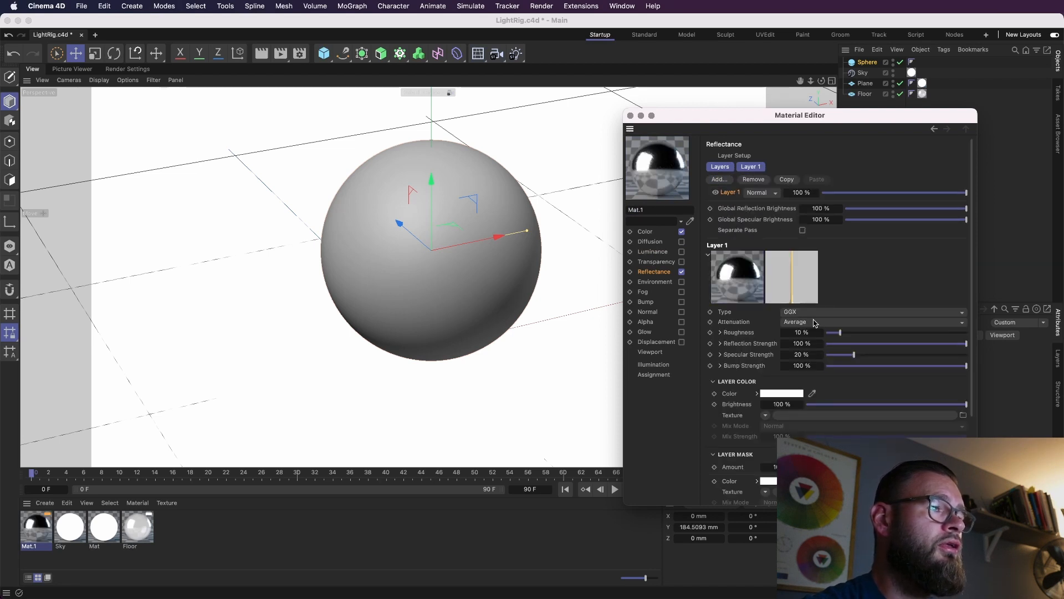
left_click_drag(44, 537, 388, 332)
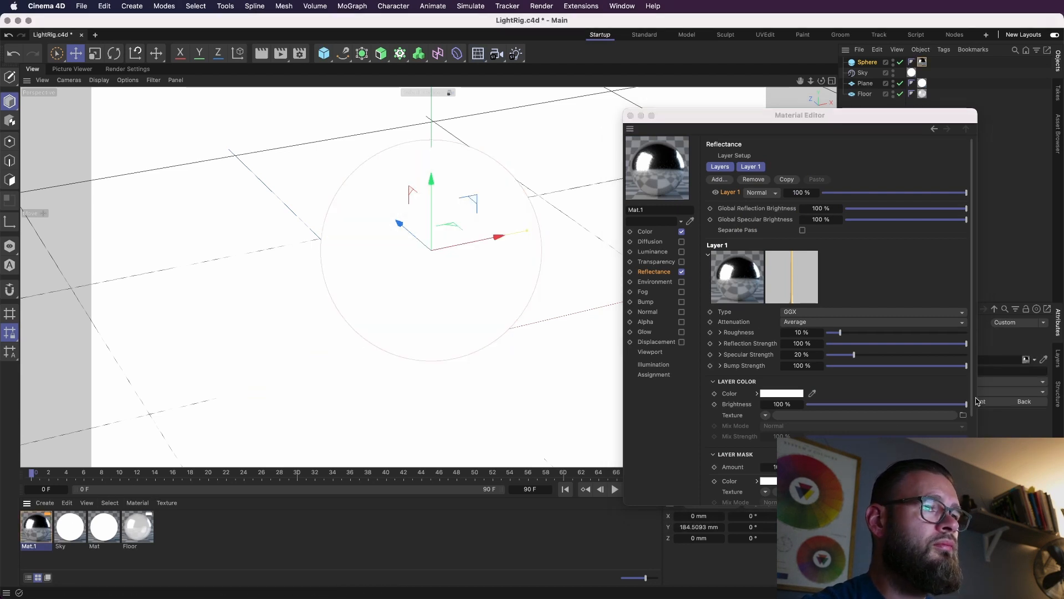
Preview the reflective Sphere with the interactive render region, then turn the region off.
scroll(970, 389, "down", 2)
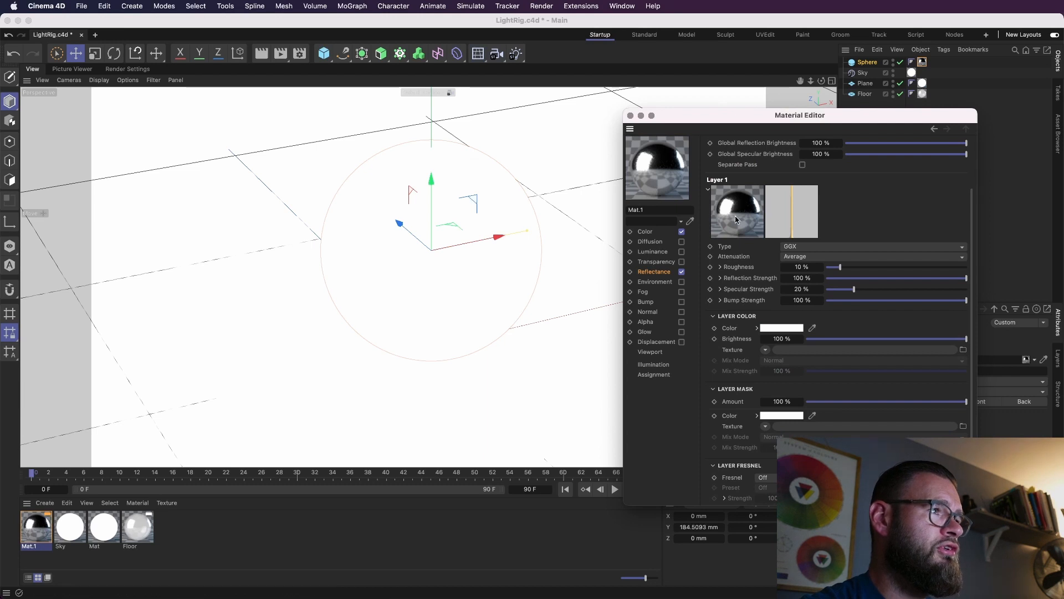
key("alt+r")
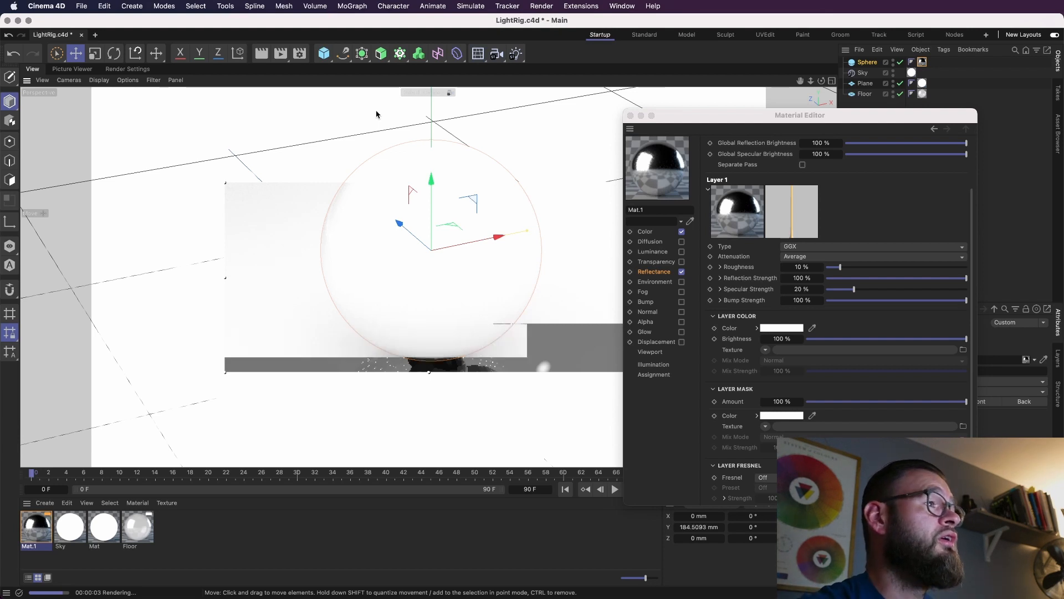
key("alt+r")
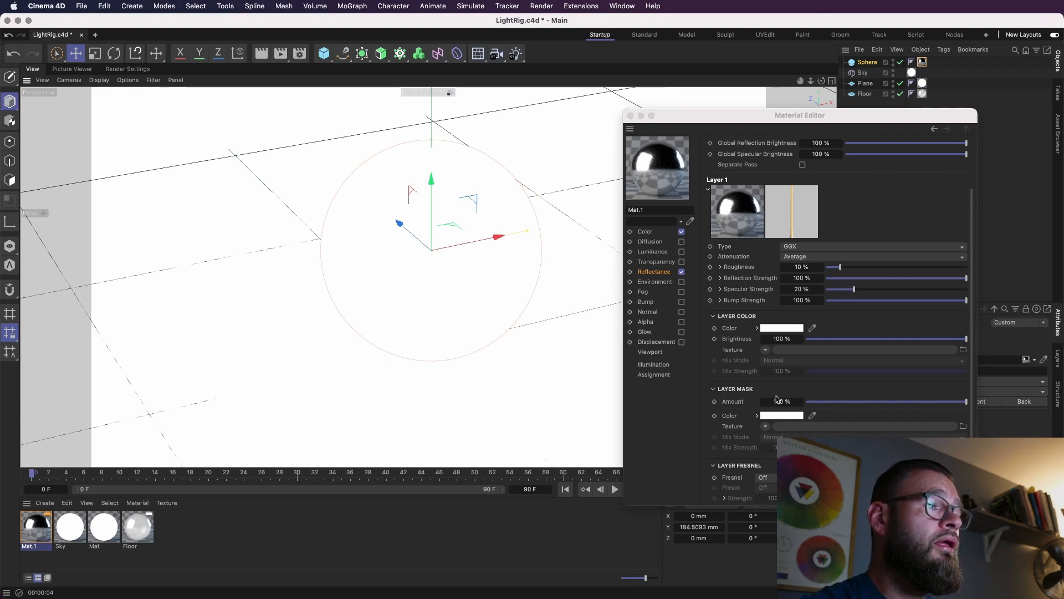
Set the GGX layer's Fresnel to Conductor and close the material editor.
left_click(767, 477)
left_click(771, 507)
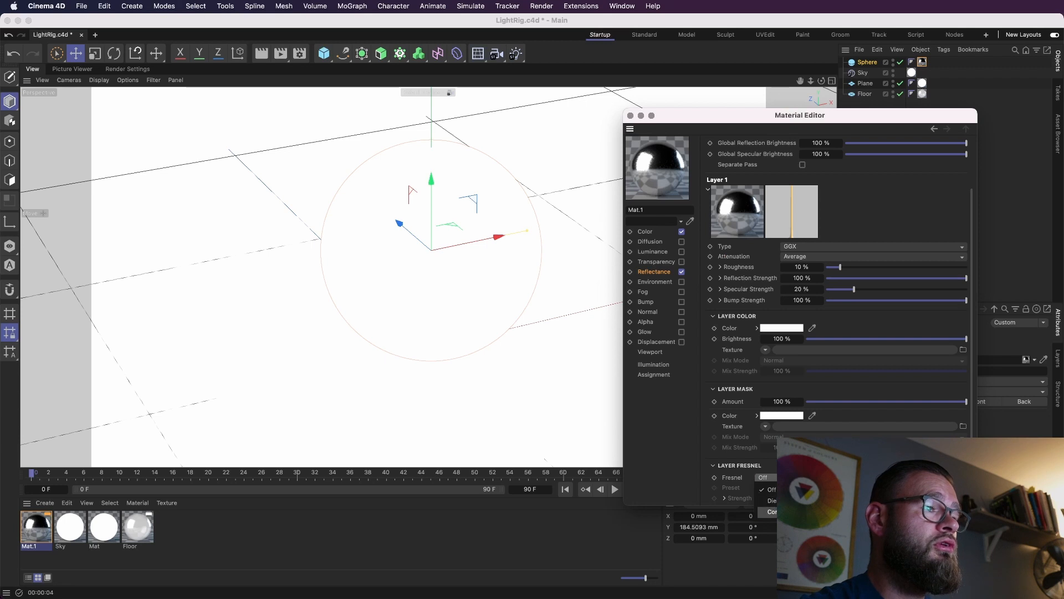
left_click(630, 115)
Check the Sphere's updated material in the interactive render region and lower the perspective view towards the floor.
key("alt+r")
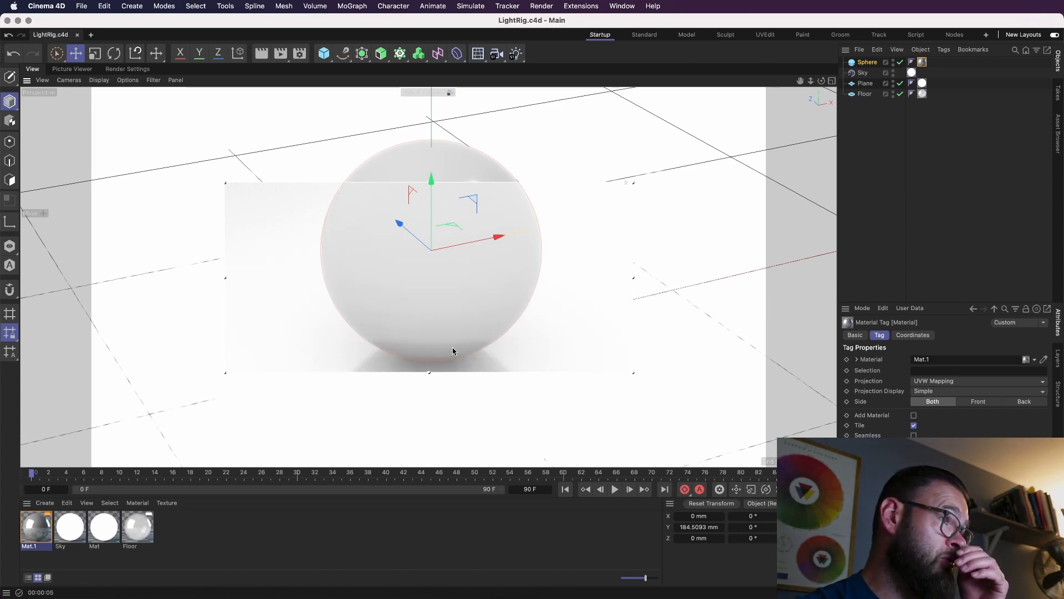
key("alt+r")
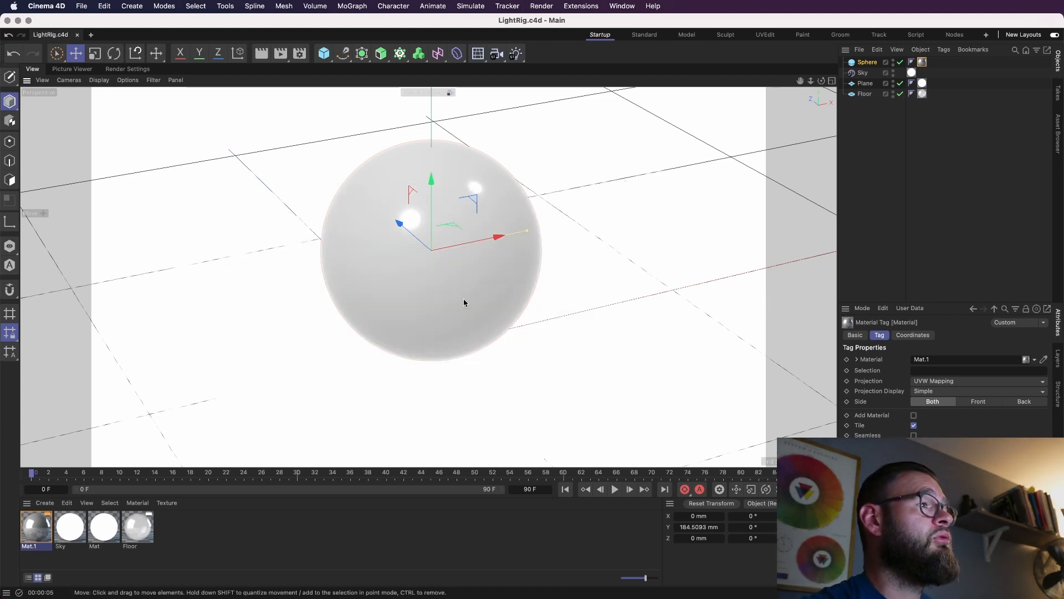
middle_click_drag(460, 300, 510, 343, "alt")
left_click_drag(509, 344, 470, 312, "alt")
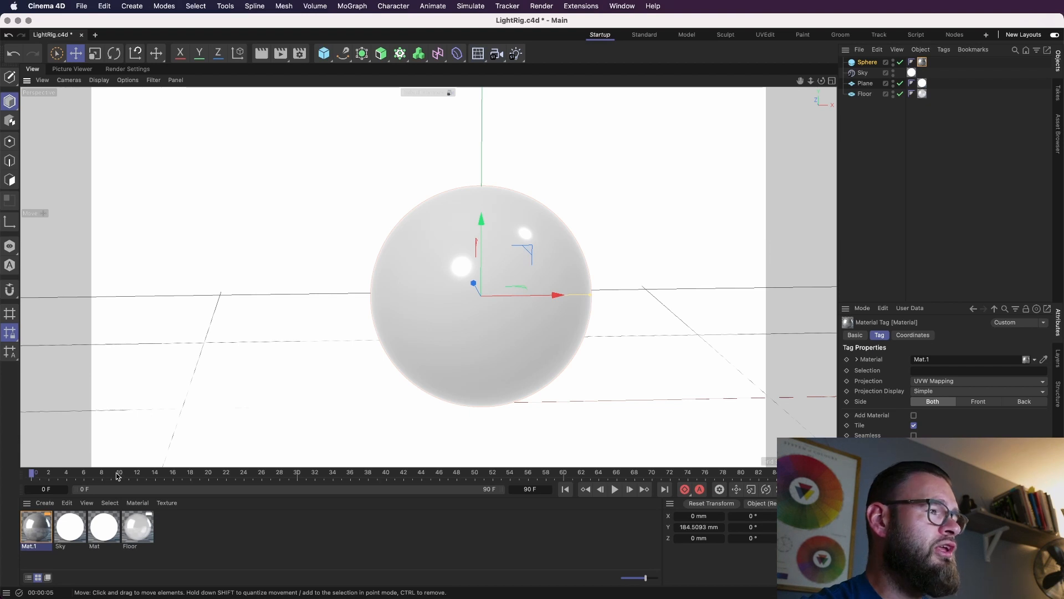
Load Modern_Industrial_008.exr as the Sky material's luminance texture without copying it to the project, and close the material editor.
double_click(71, 528)
left_click_drag(152, 522, 454, 188)
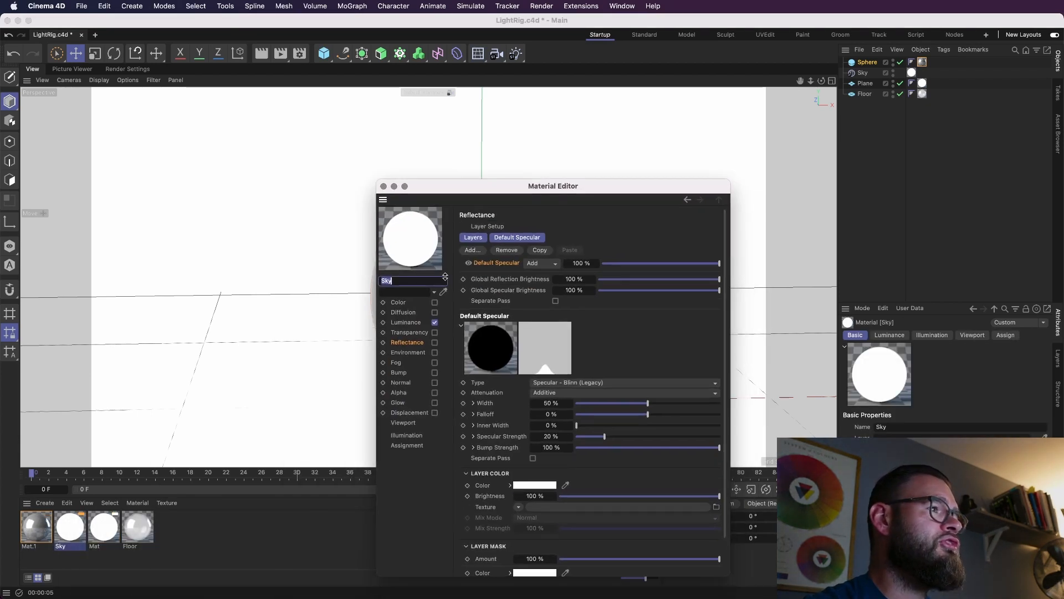
left_click(409, 324)
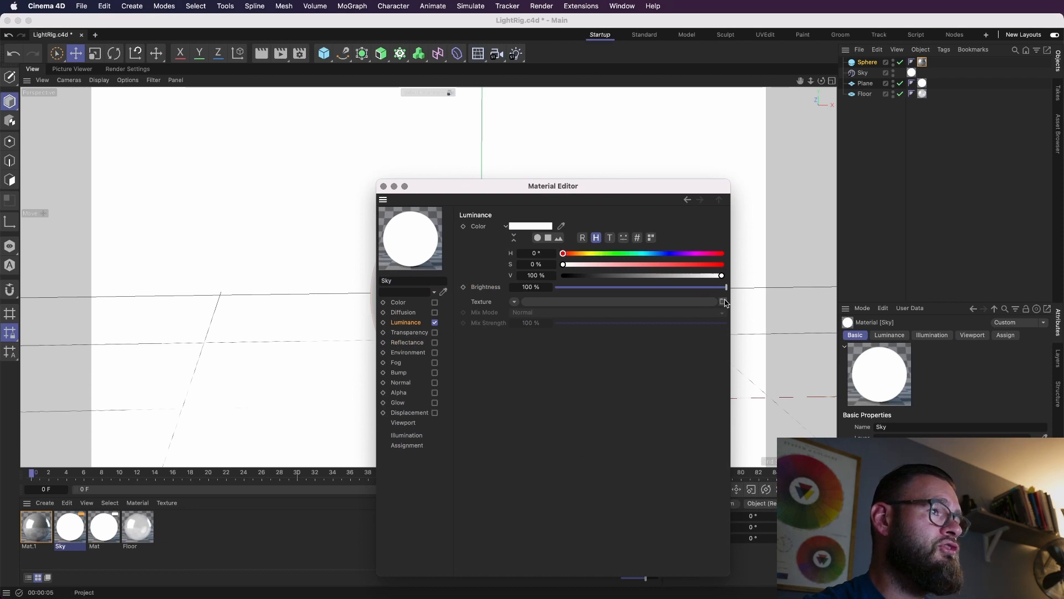
left_click(724, 300)
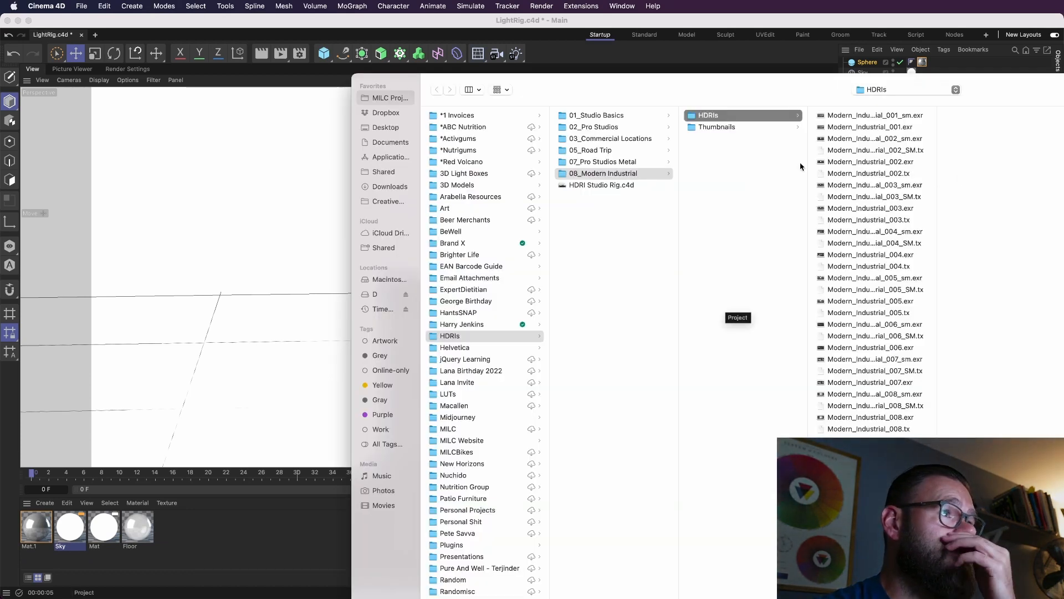
left_click(922, 314)
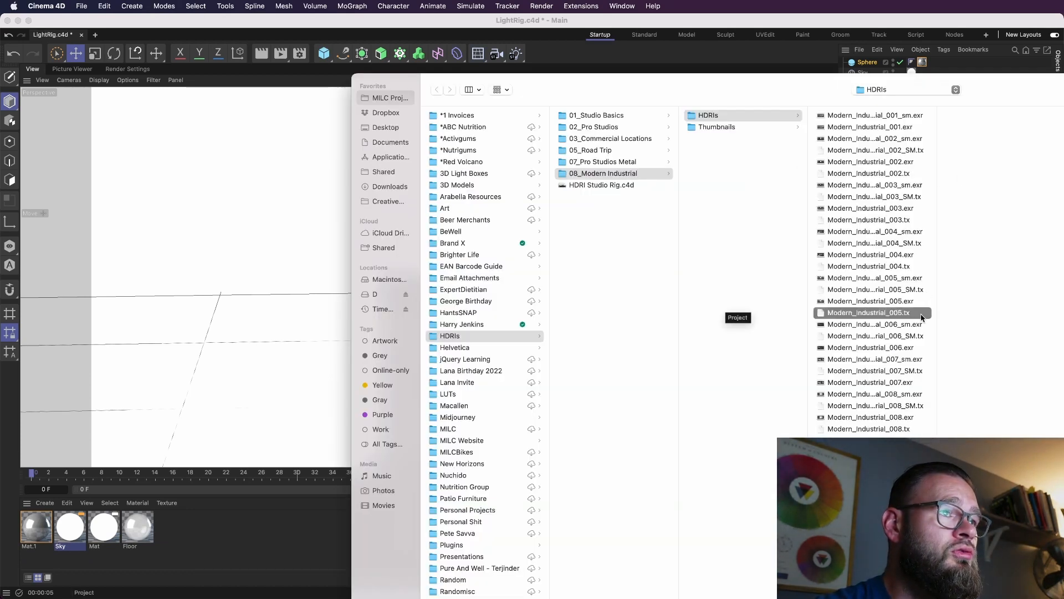
left_click(917, 360)
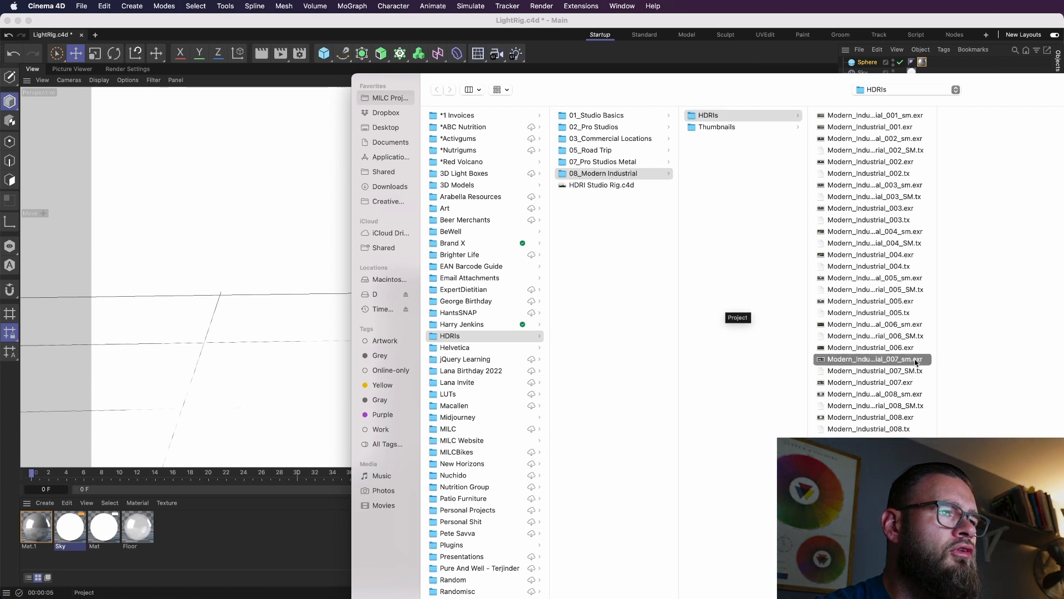
left_click(914, 421)
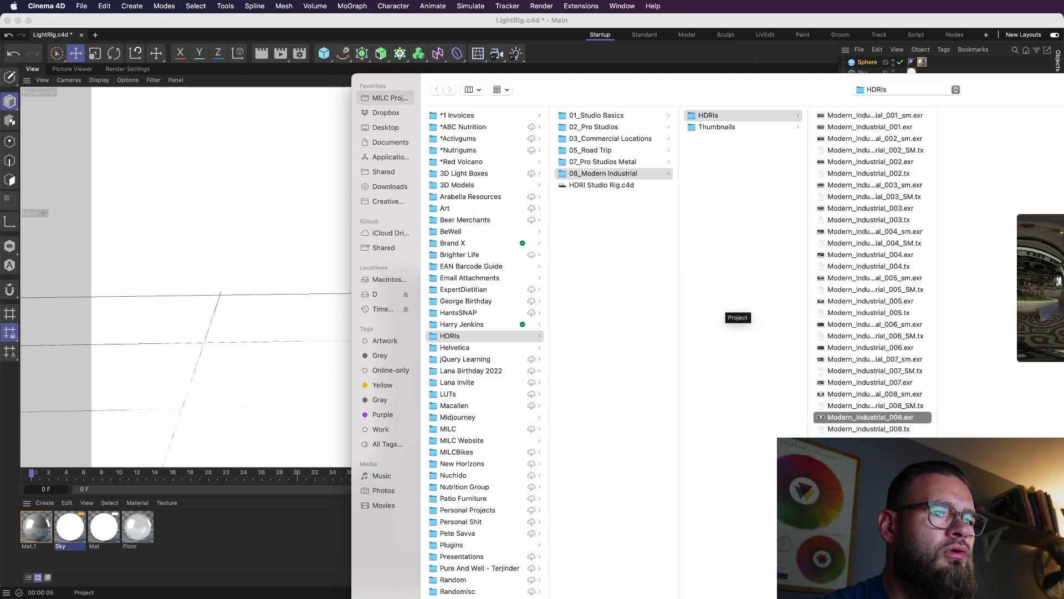
key("Return")
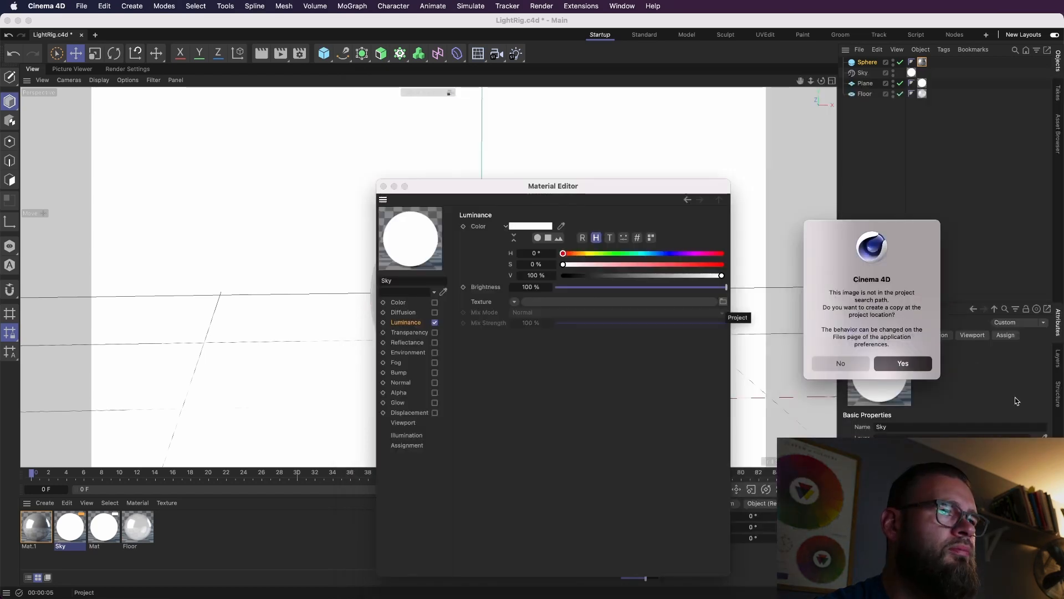
left_click(857, 364)
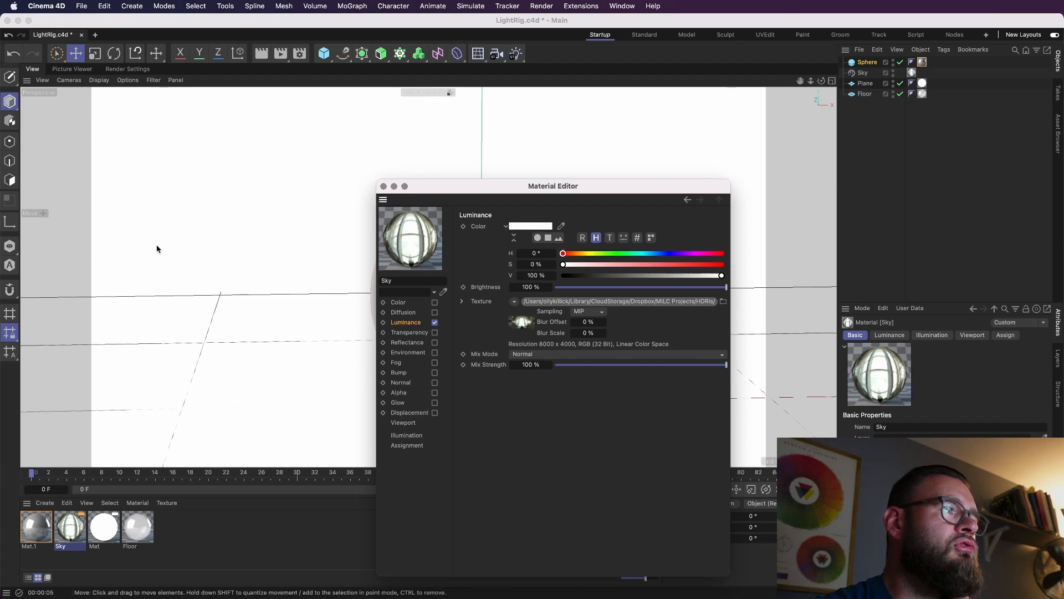
left_click(383, 187)
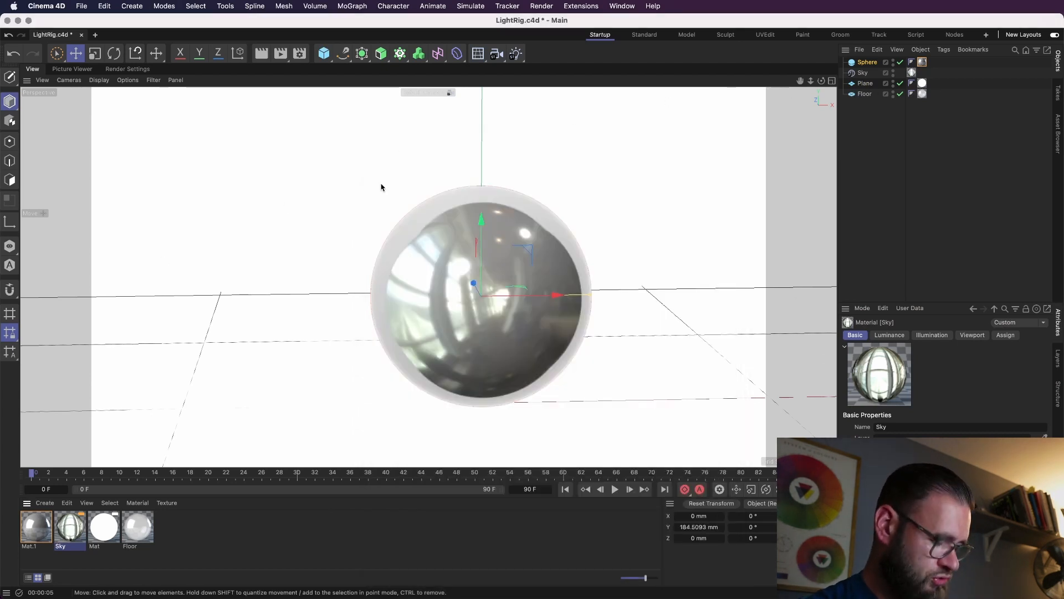
Save the scene and preview the Sphere under the HDRI sky in an enlarged interactive render region.
key("super+s")
key("alt+r")
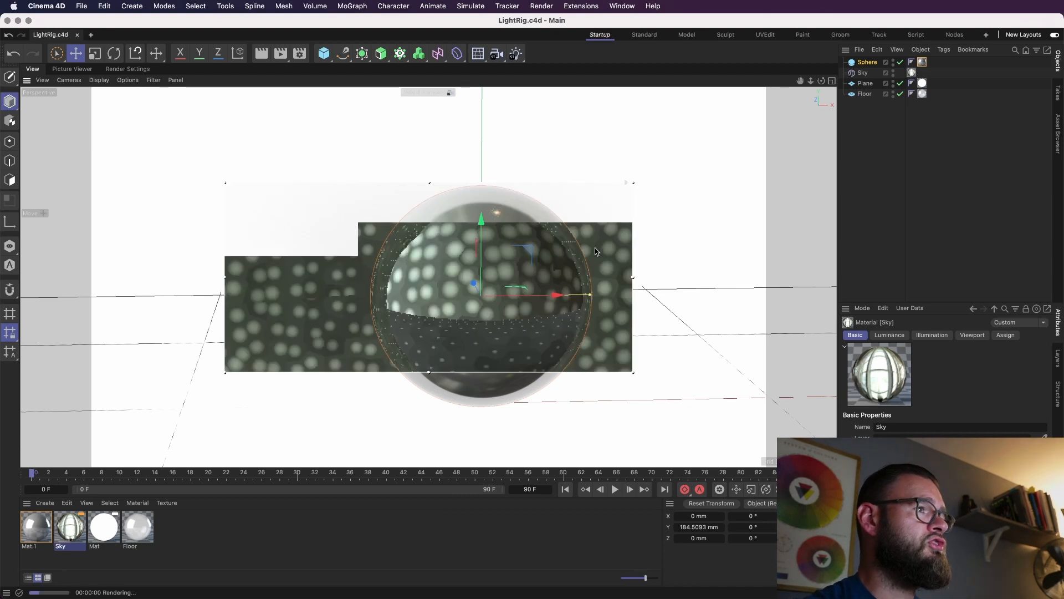
left_click_drag(635, 377, 732, 485)
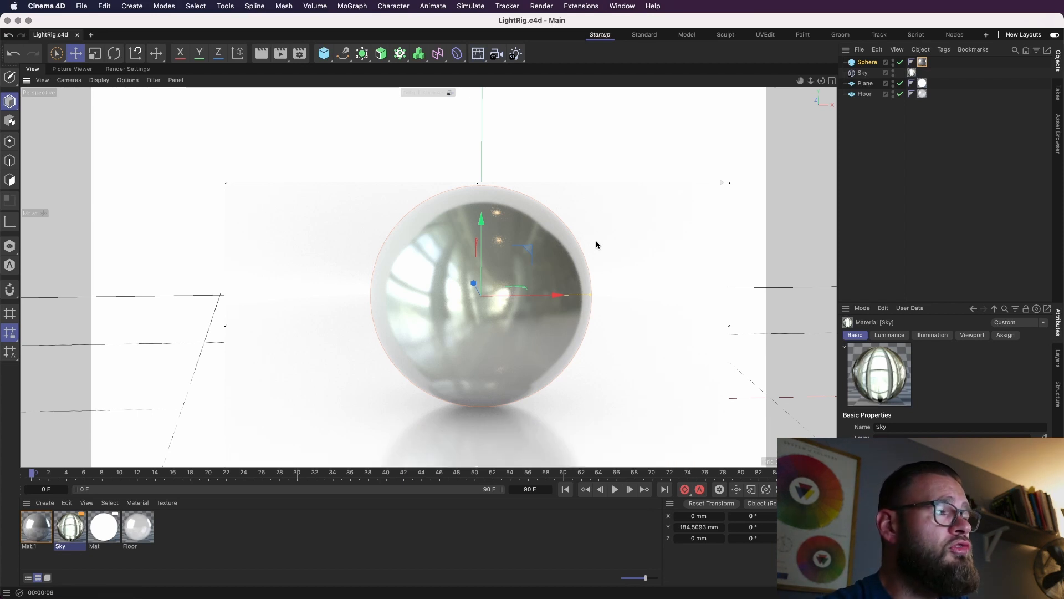
Turn off the render region and narrow the Plane behind the Sphere to about 1682 mm wide.
left_click(628, 179)
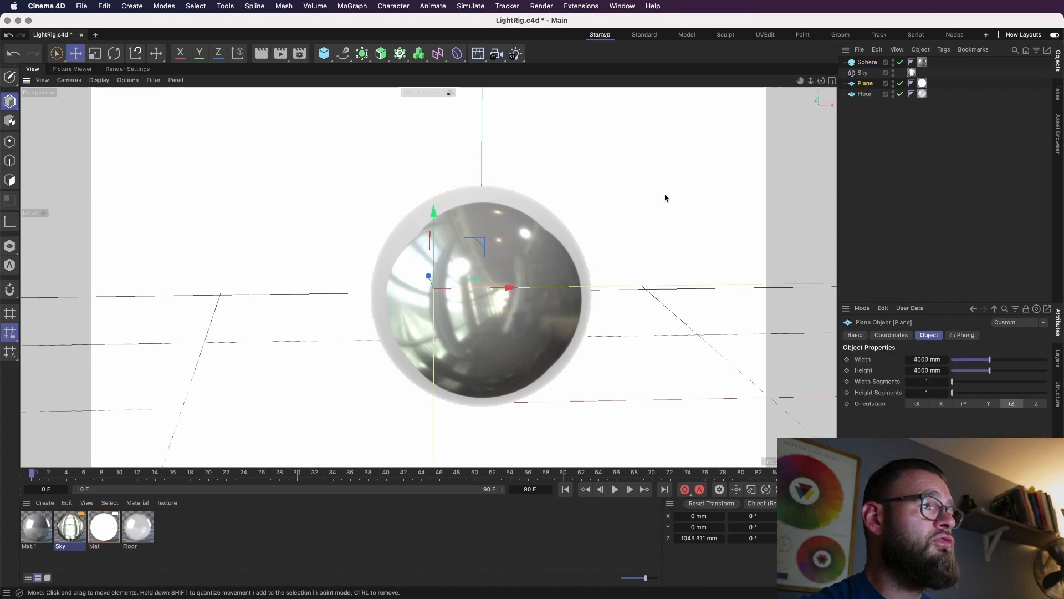
middle_click(776, 278)
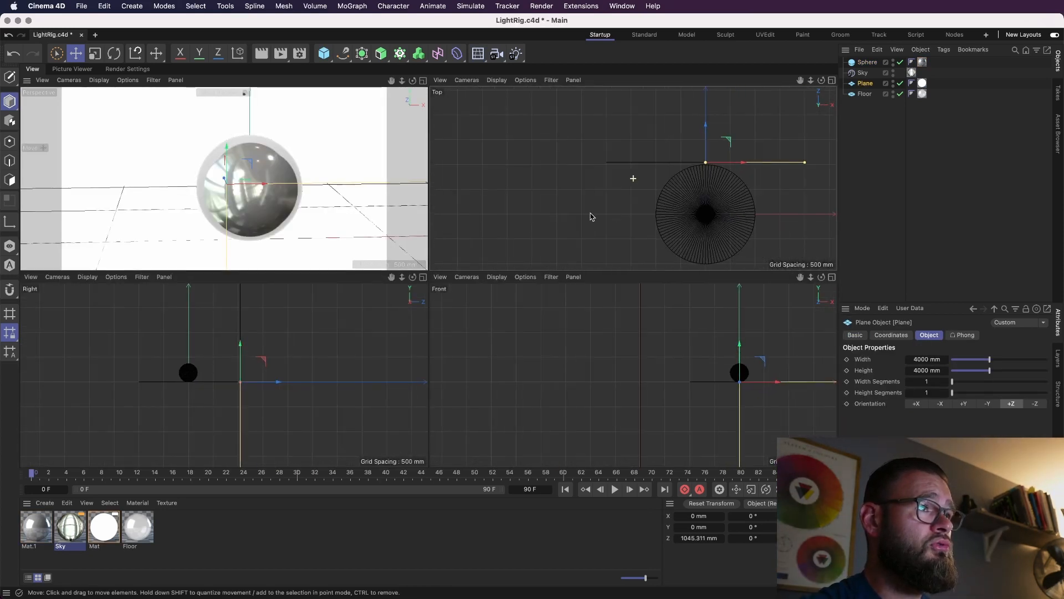
middle_click_drag(590, 213, 579, 218, "alt")
left_click_drag(763, 167, 704, 167)
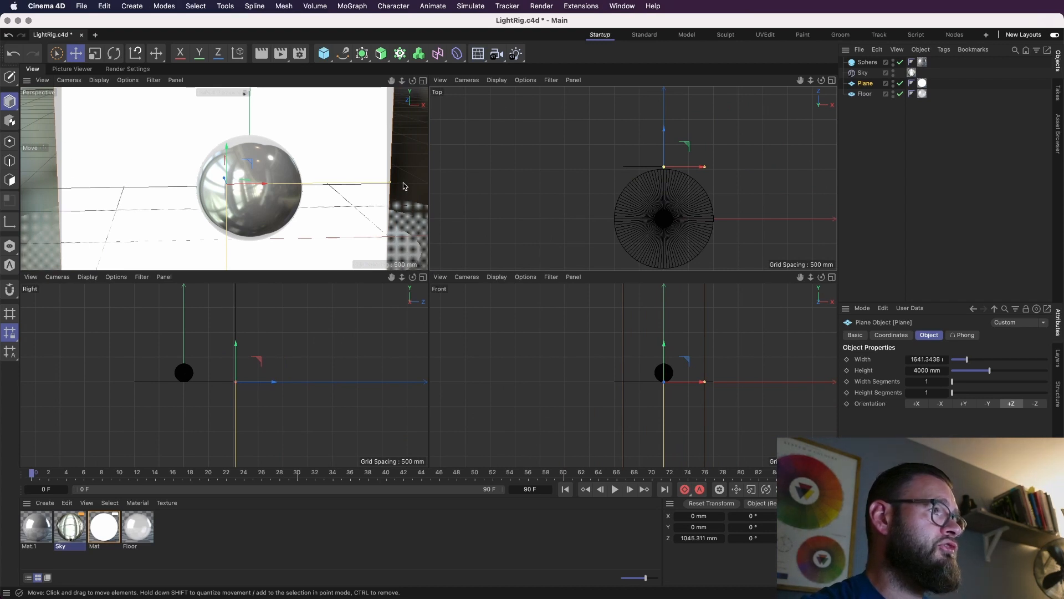
left_click_drag(391, 183, 394, 182)
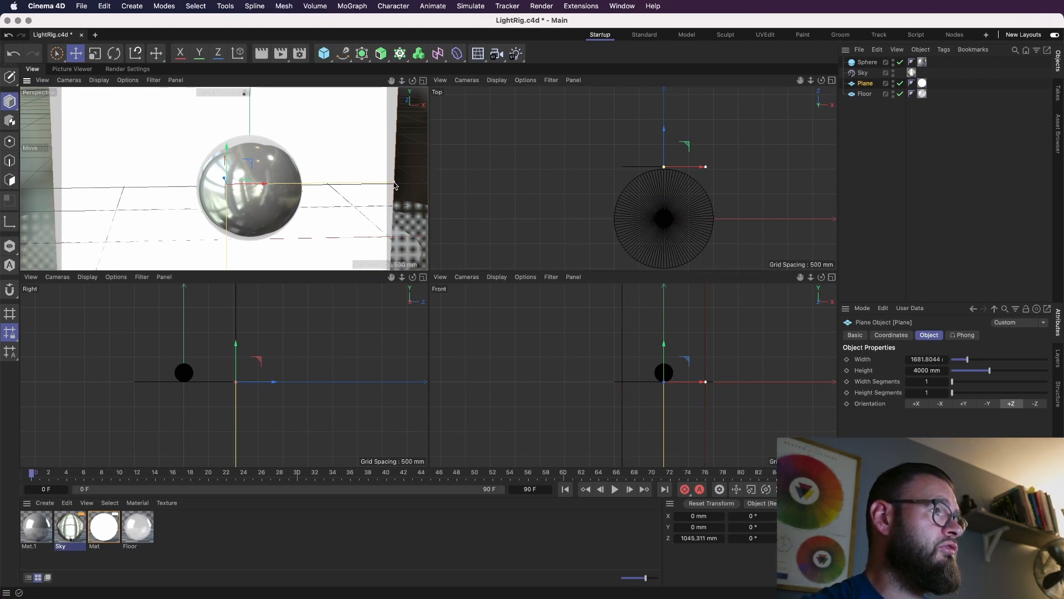
Reduce the Plane's height to about 921 mm and preview it in an enlarged interactive render region.
right_click_drag(685, 327, 659, 326, "alt")
left_click_drag(672, 424, 674, 342)
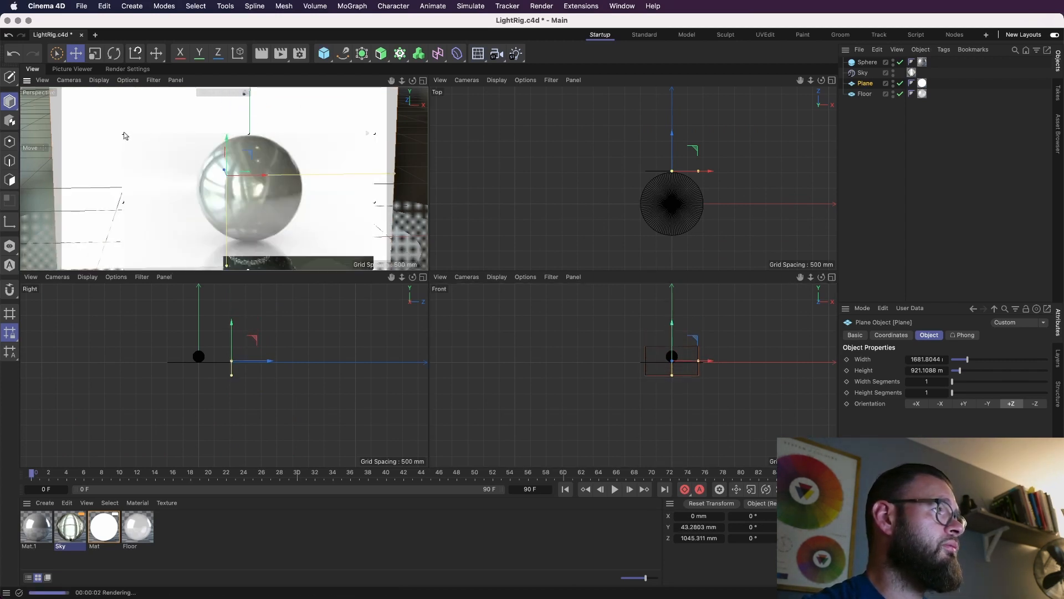
left_click_drag(123, 133, 41, 72)
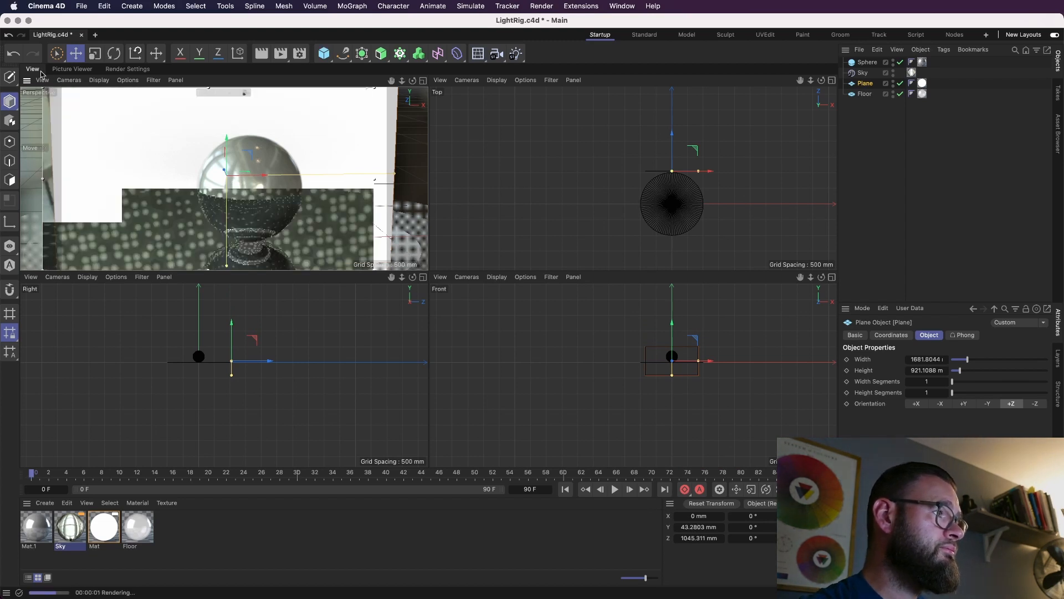
Duplicate the Sphere sideways so the copy sits beside the original, and reselect the original Sphere.
left_click(238, 178)
left_click_drag(272, 186, 232, 192, "ctrl")
left_click(249, 195)
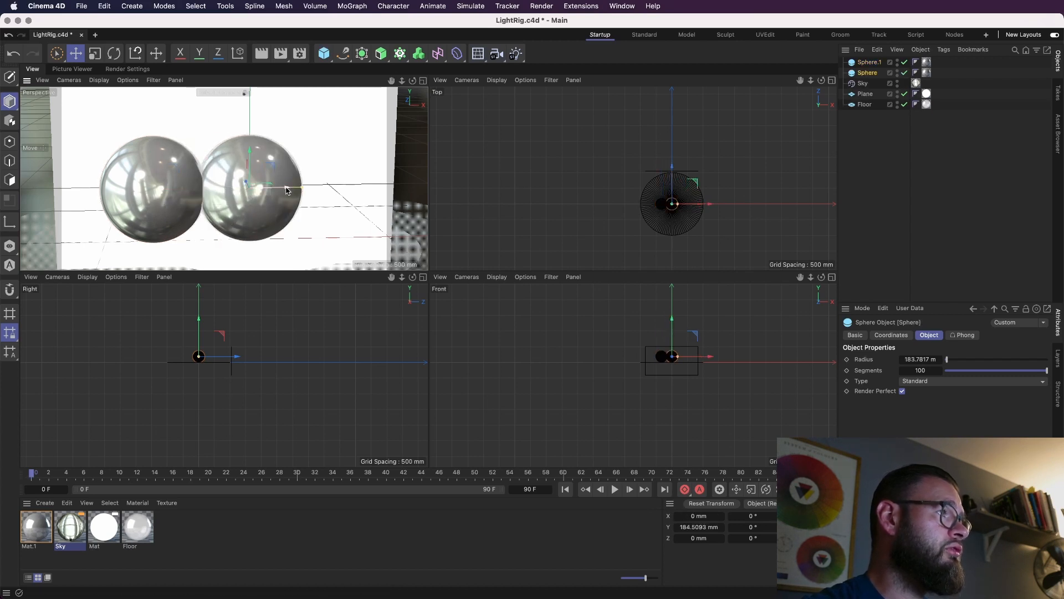
Shrink the original Sphere to a radius of about 111 mm, rest it on the floor against the copy, and save.
left_click_drag(304, 191, 280, 189)
key("h")
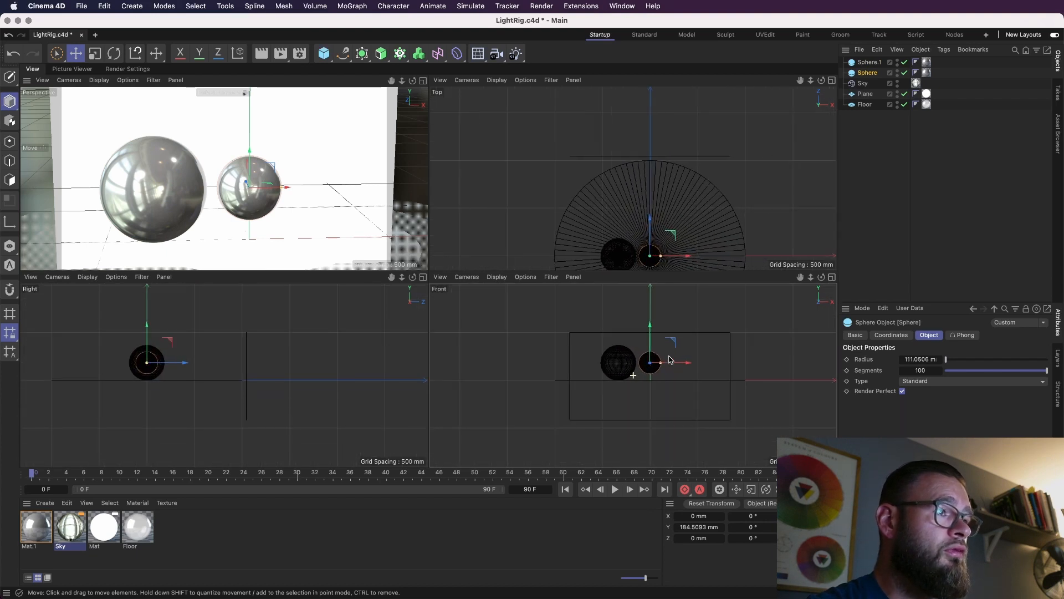
left_click_drag(681, 326, 666, 346)
key("super+s")
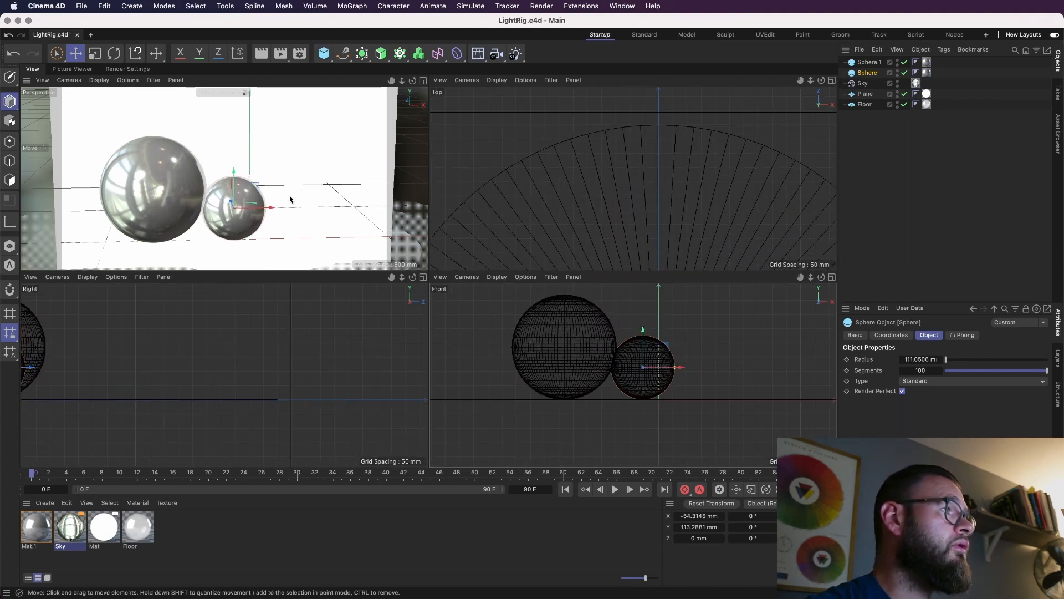
Move both spheres sideways together until they are roughly centred before the Plane, save, and preview them in the render region.
left_click(158, 203, "shift")
left_click_drag(229, 203, 267, 199)
key("super+s")
key("super+r")
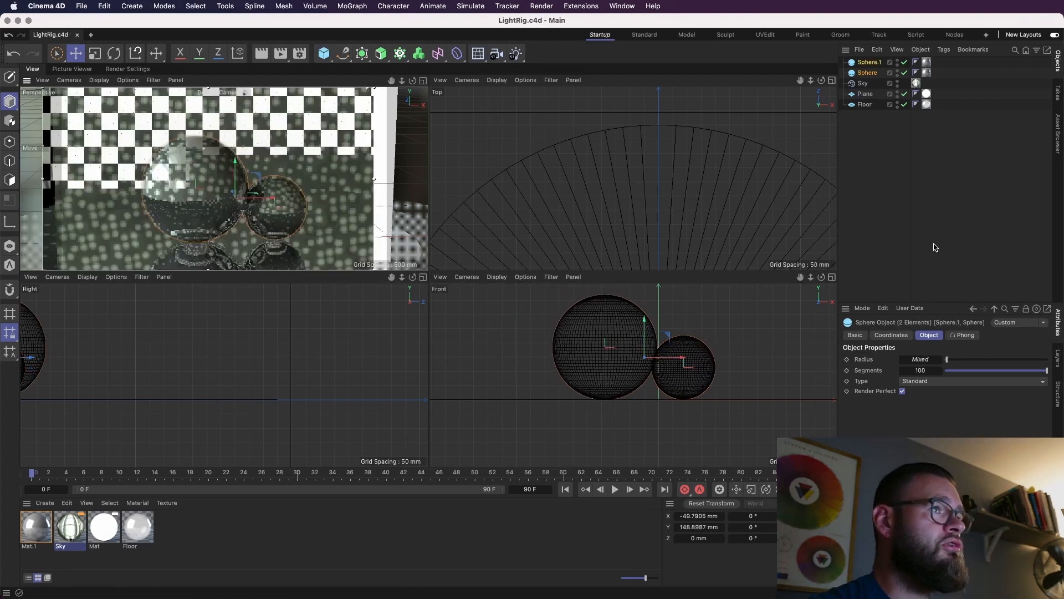
left_click(904, 220)
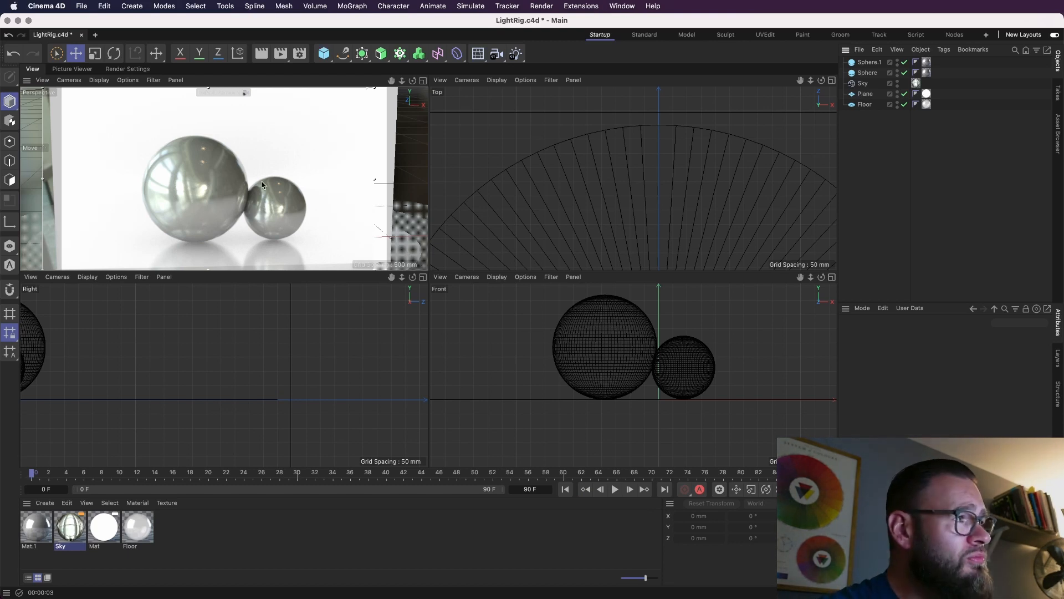
Enlarge the Floor disc to an outer radius of about 10609 mm.
left_click(625, 197)
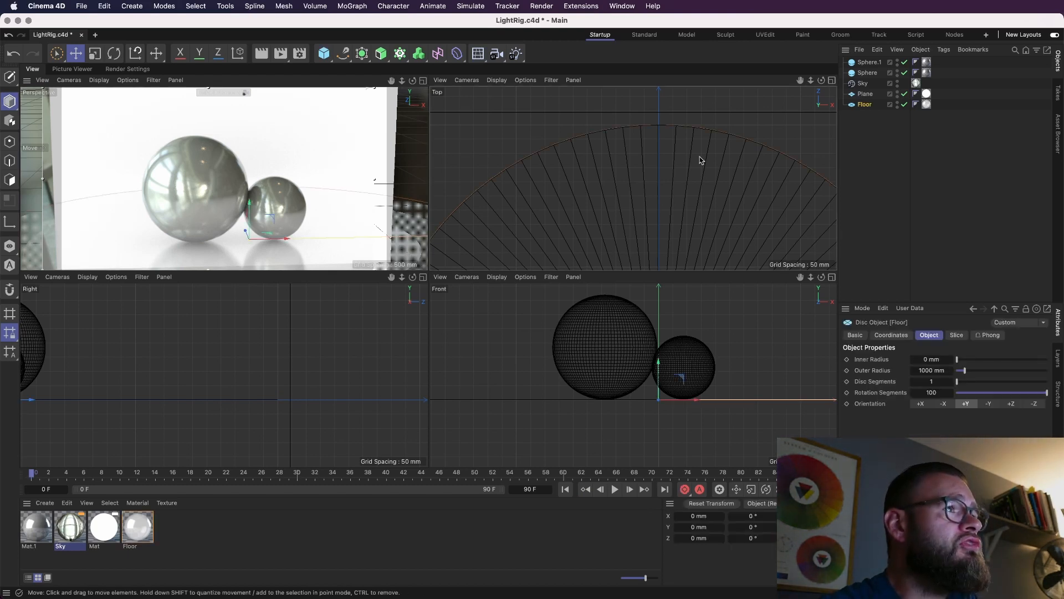
left_click_drag(811, 80, 768, 81)
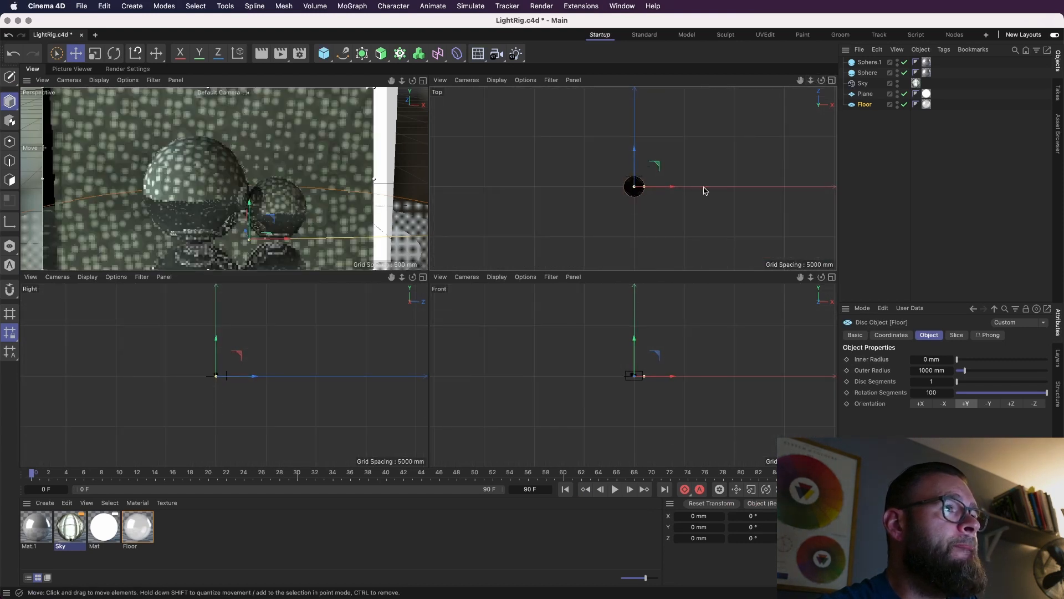
left_click_drag(647, 187, 741, 205)
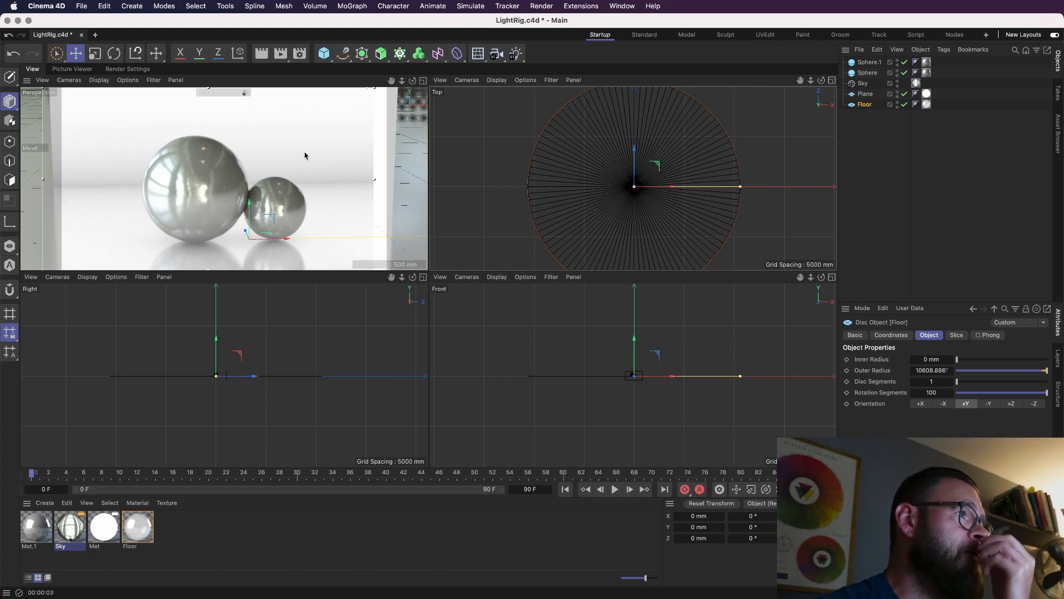
Add a Compositing tag to the Floor and show its object buffer settings.
right_click(864, 105)
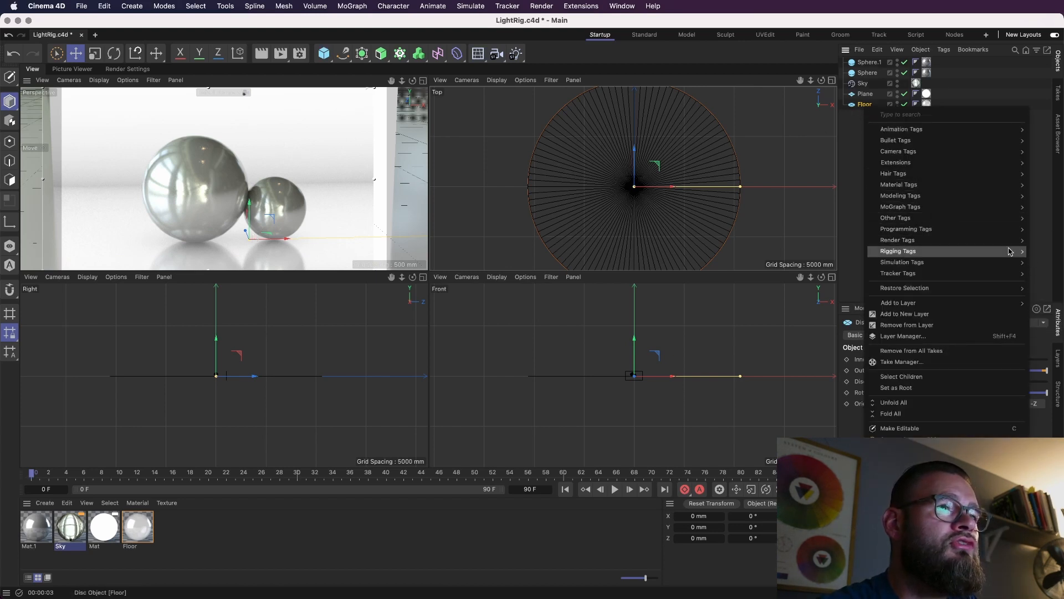
mouse_move(970, 241)
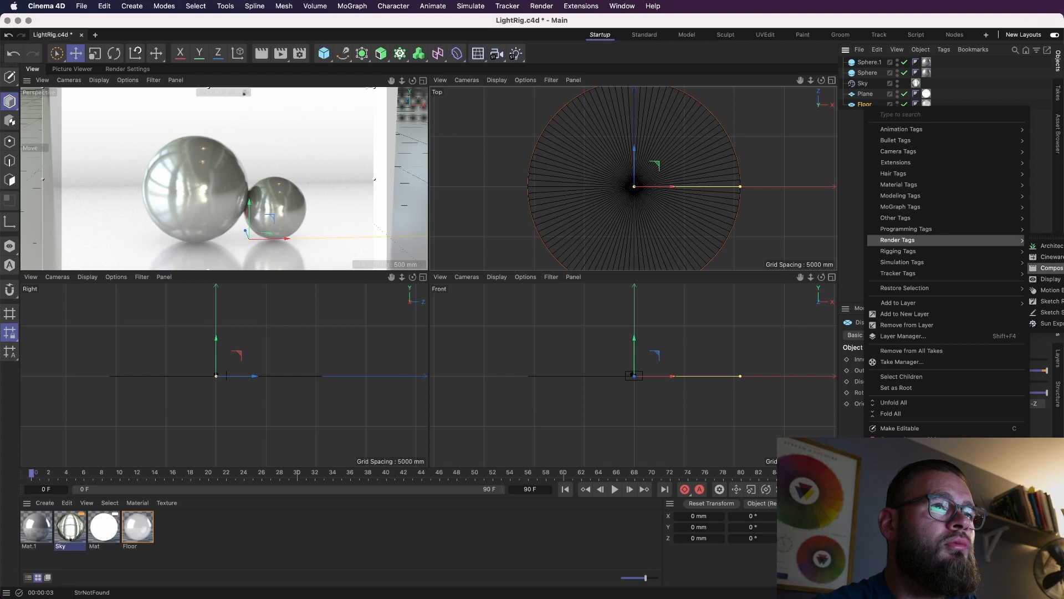
left_click(1048, 268)
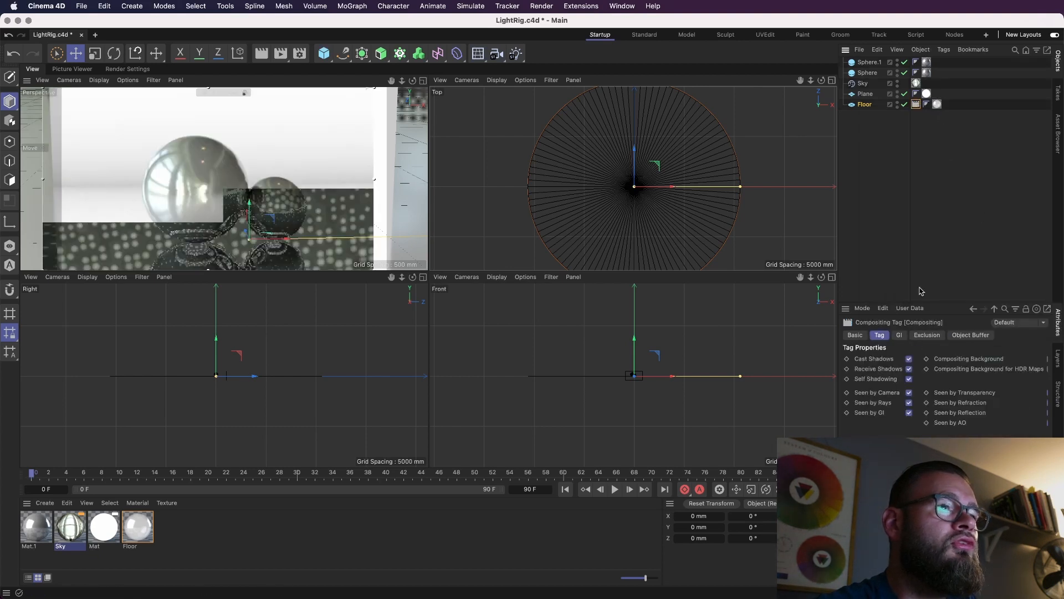
left_click(966, 336)
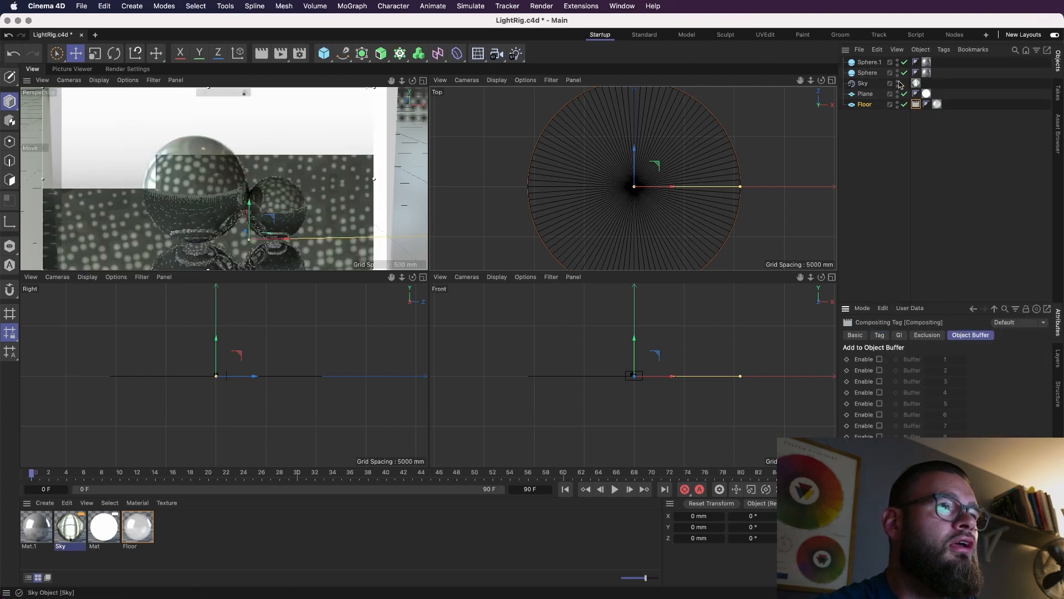
Add Sphere.1 and Sphere to the exclusion list of the Floor's Compositing tag, with the mode on Exclude.
left_click(869, 62)
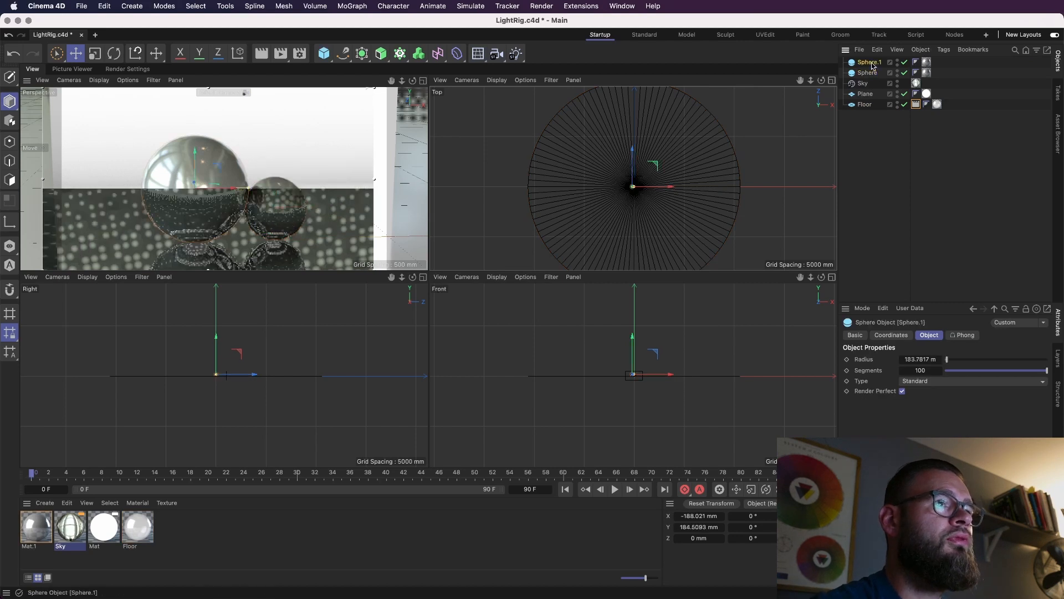
left_click(868, 73, "shift")
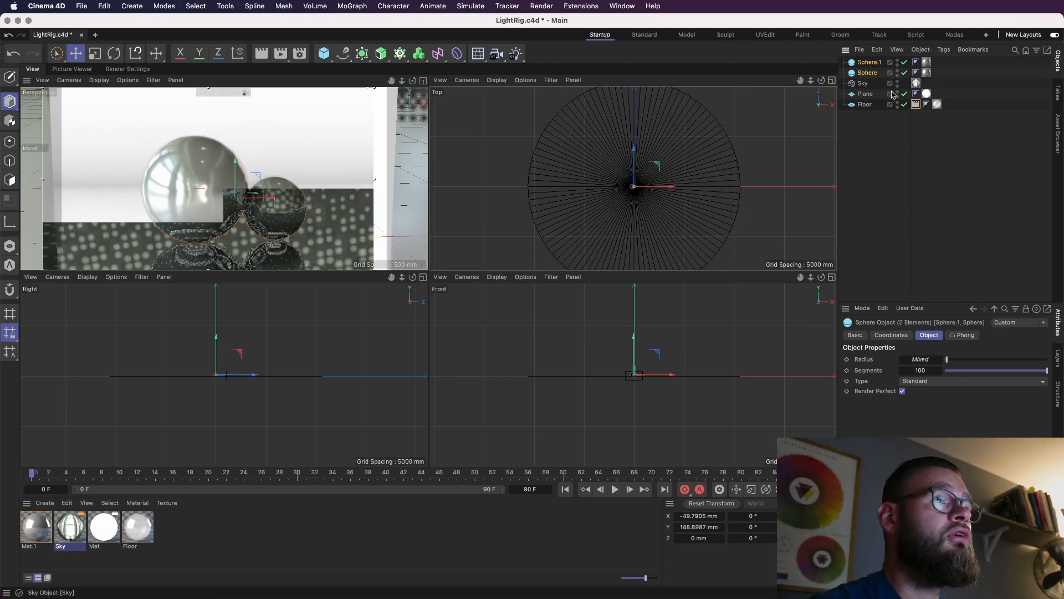
left_click(917, 104)
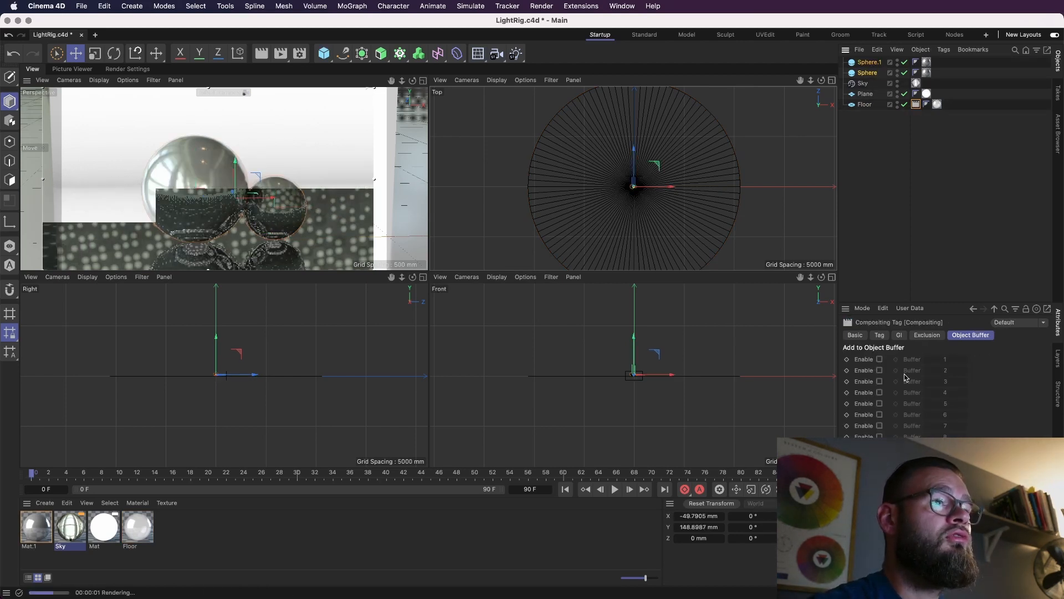
left_click(928, 336)
left_click_drag(877, 59, 931, 374)
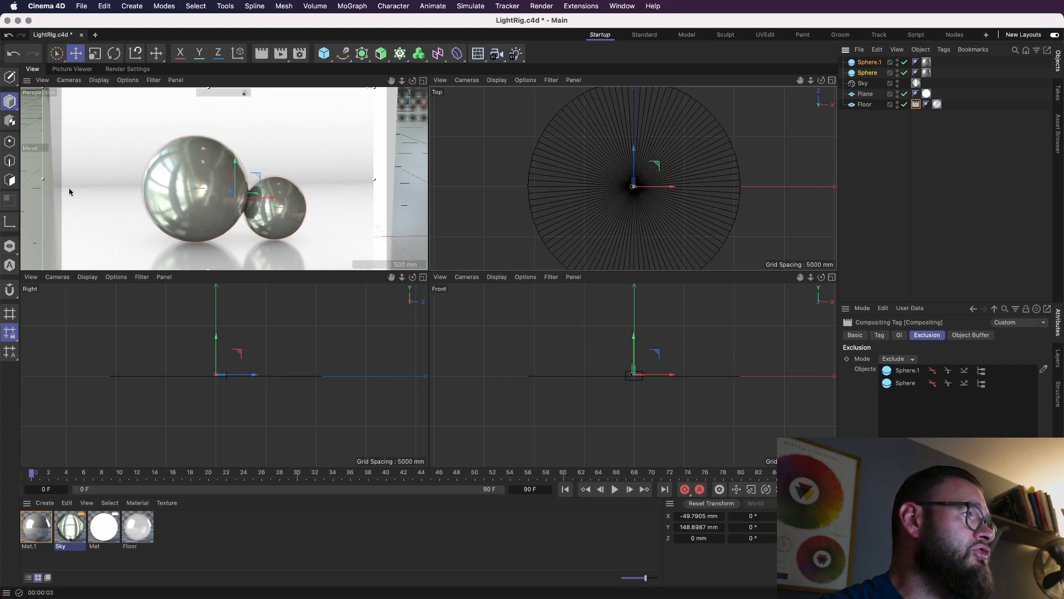
Resize the Floor disc to an outer radius of about 7446 mm.
left_click(738, 194)
left_click_drag(741, 190, 710, 179)
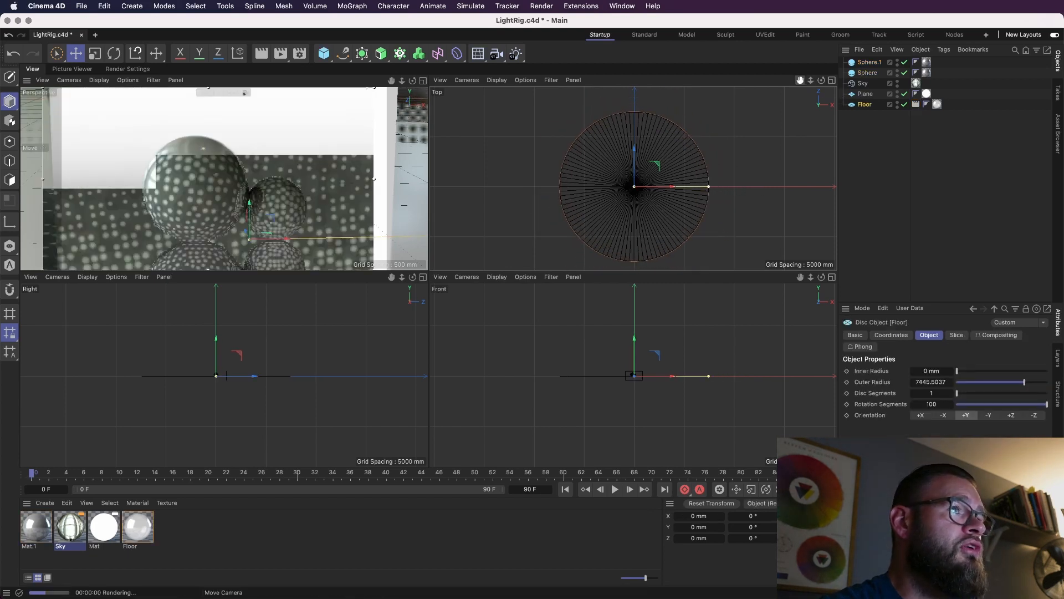
left_click_drag(800, 81, 807, 121)
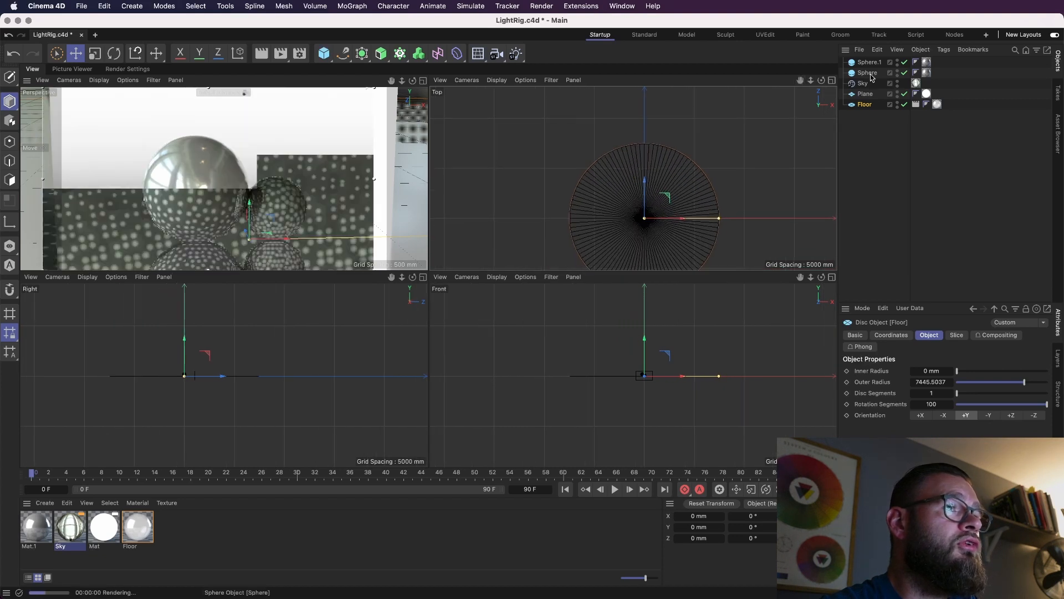
Shrink the Floor disc to an outer radius of about 880 mm and save the scene.
left_click(866, 95)
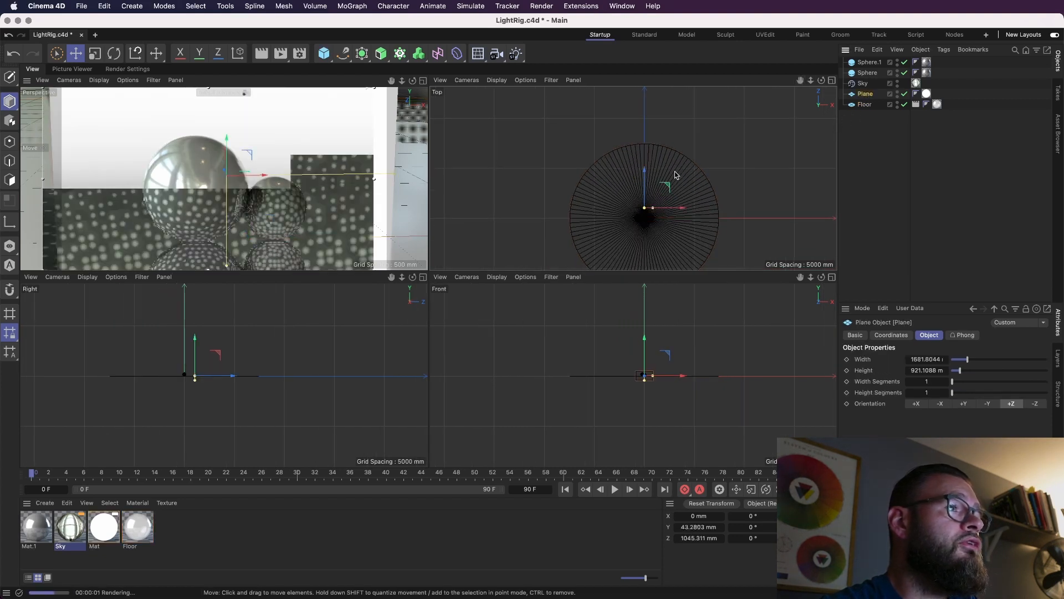
left_click(651, 188)
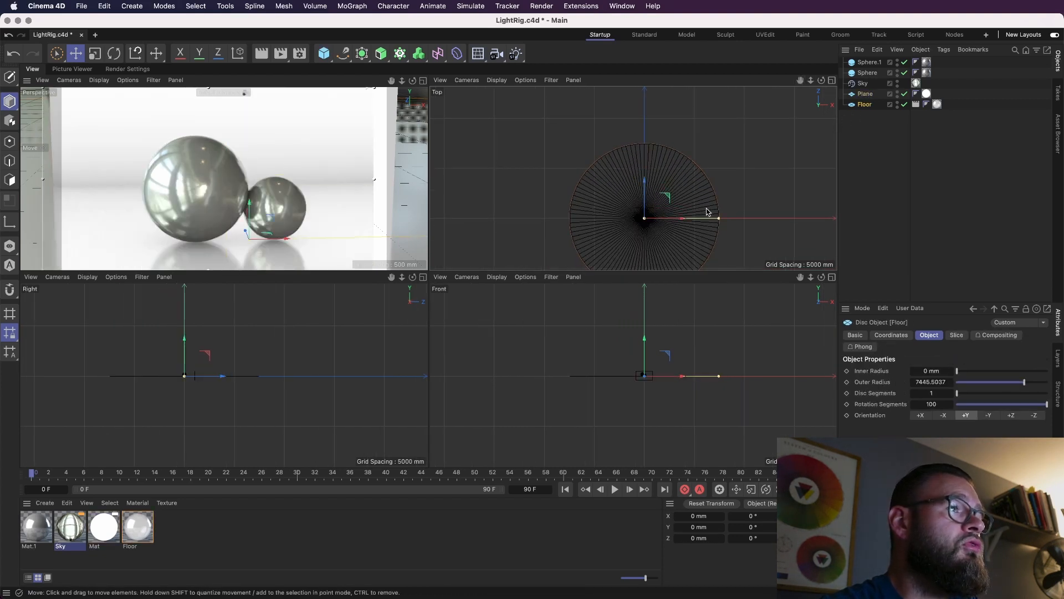
left_click_drag(718, 218, 653, 218)
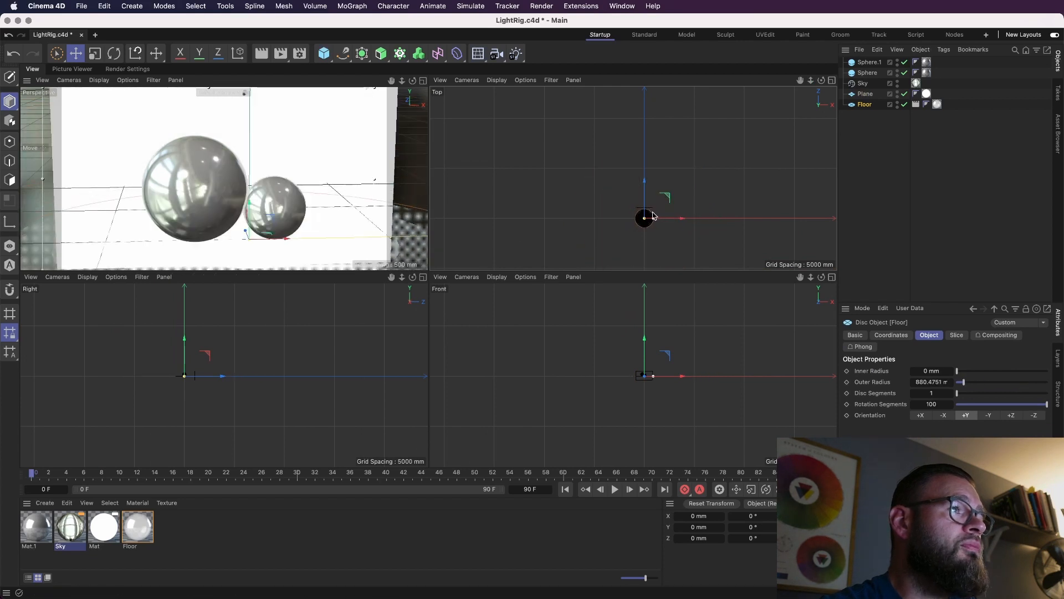
left_click(853, 171)
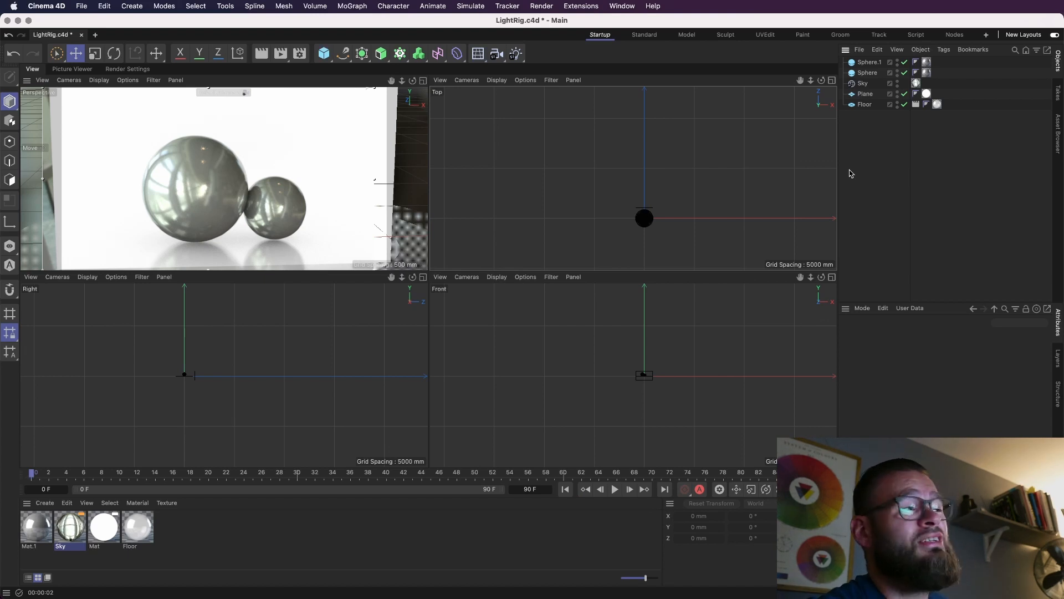
key("alt+r")
key("super+s")
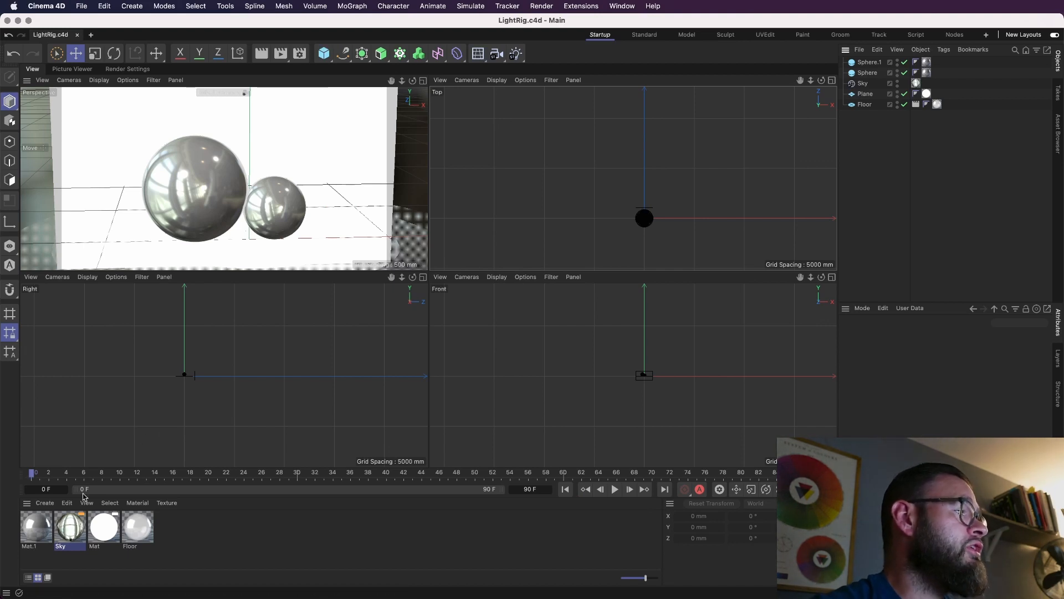
Create a new material with Color and Reflectance disabled and only the Luminance channel enabled.
left_click(43, 503)
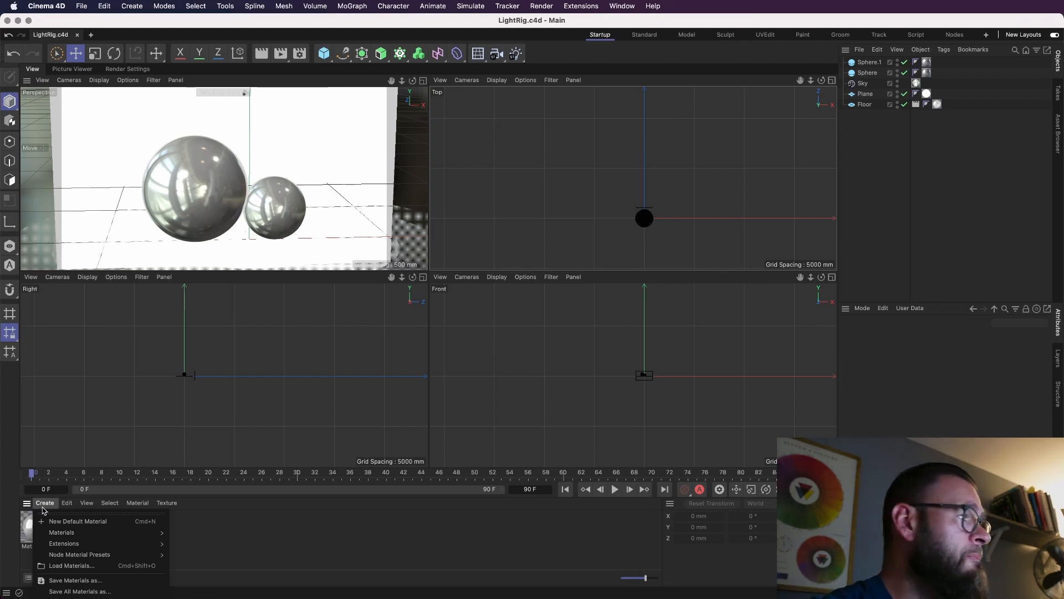
left_click(55, 522)
double_click(45, 529)
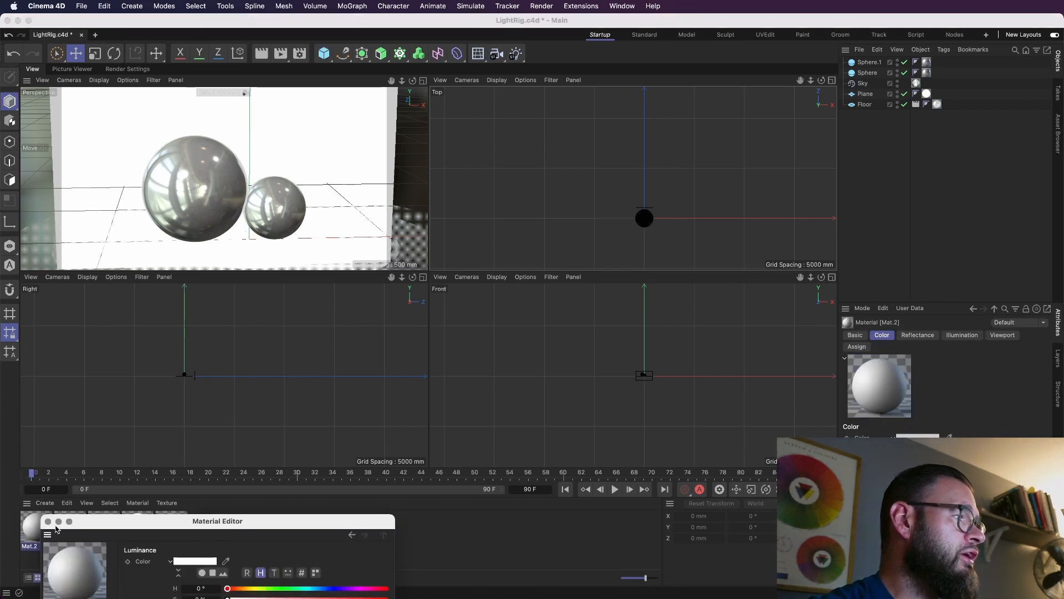
left_click_drag(55, 524, 447, 170)
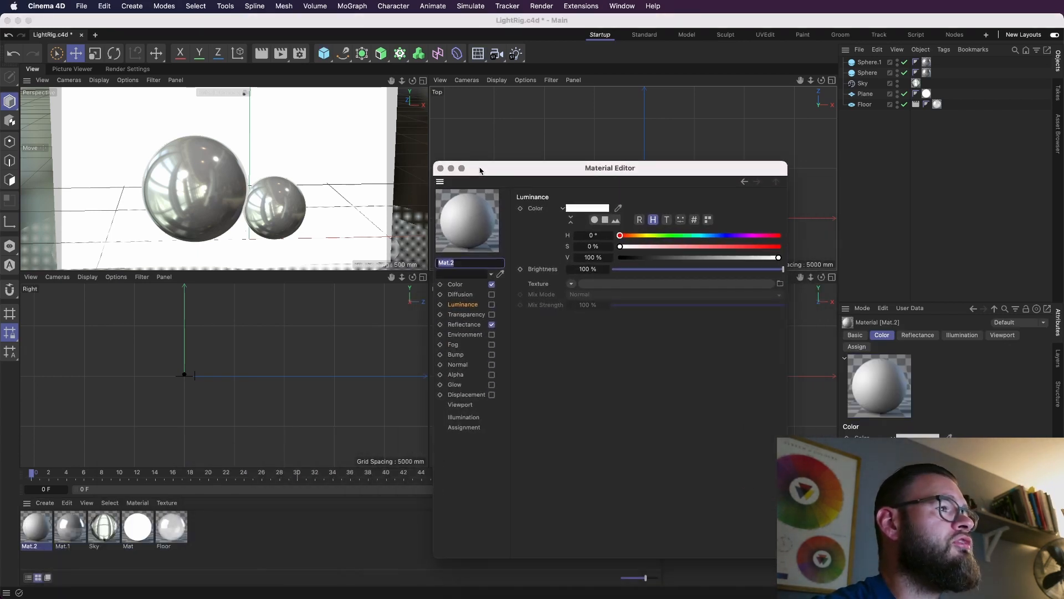
left_click(466, 285)
left_click(492, 285)
left_click(492, 324)
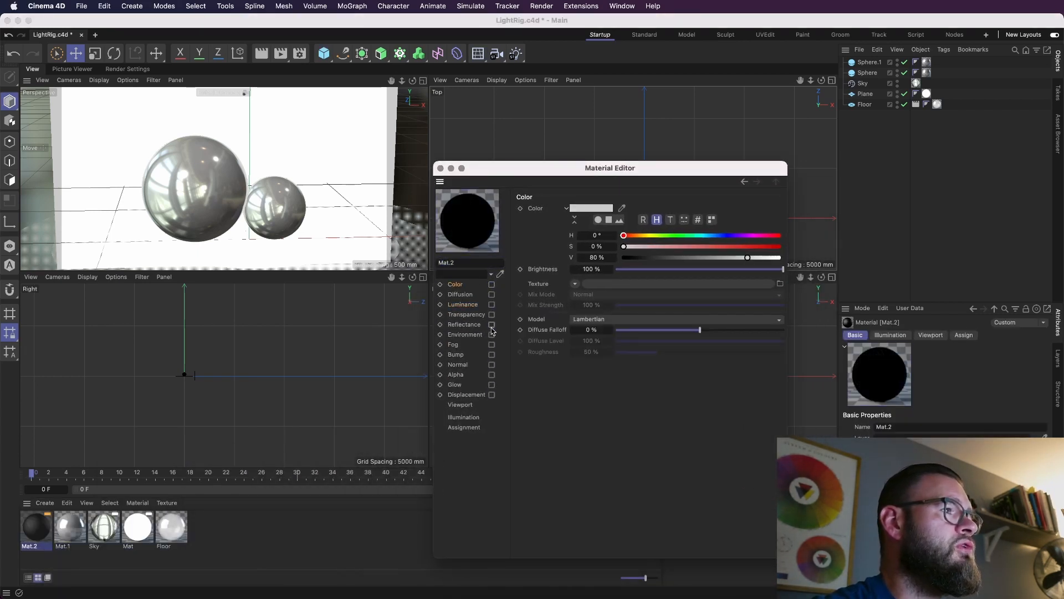
left_click(492, 304)
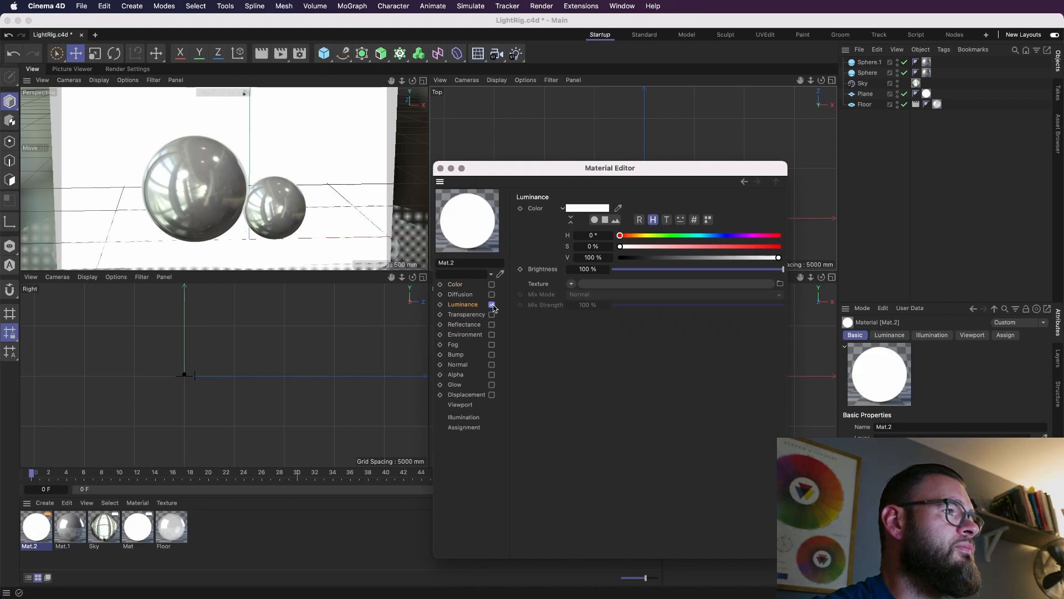
Load a Gradient shader into the new material's Luminance texture and set its type to 2D - Circular.
left_click(572, 284)
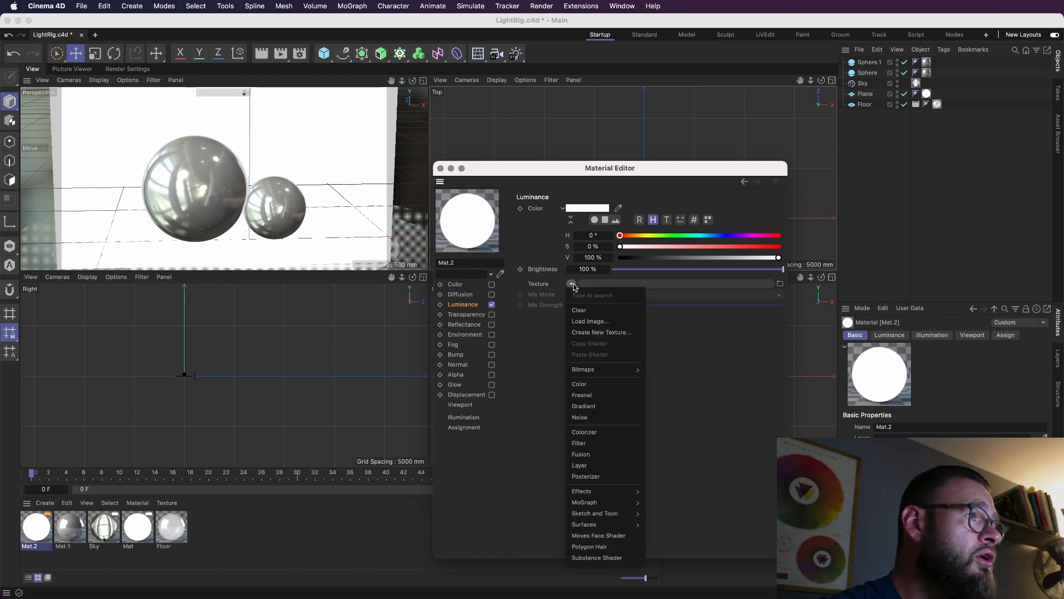
left_click(600, 410)
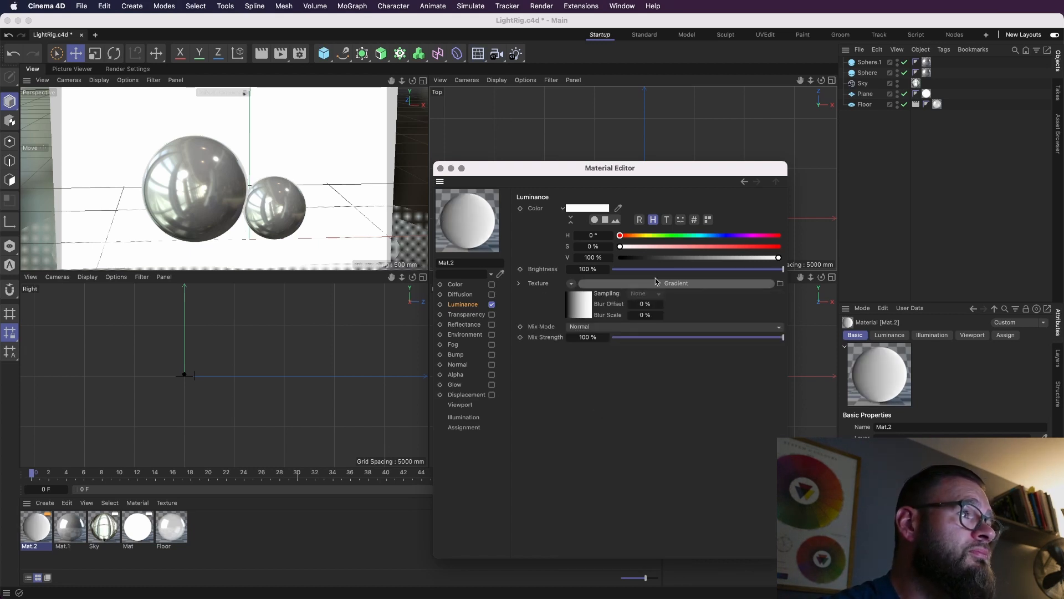
left_click(576, 305)
left_click(589, 331)
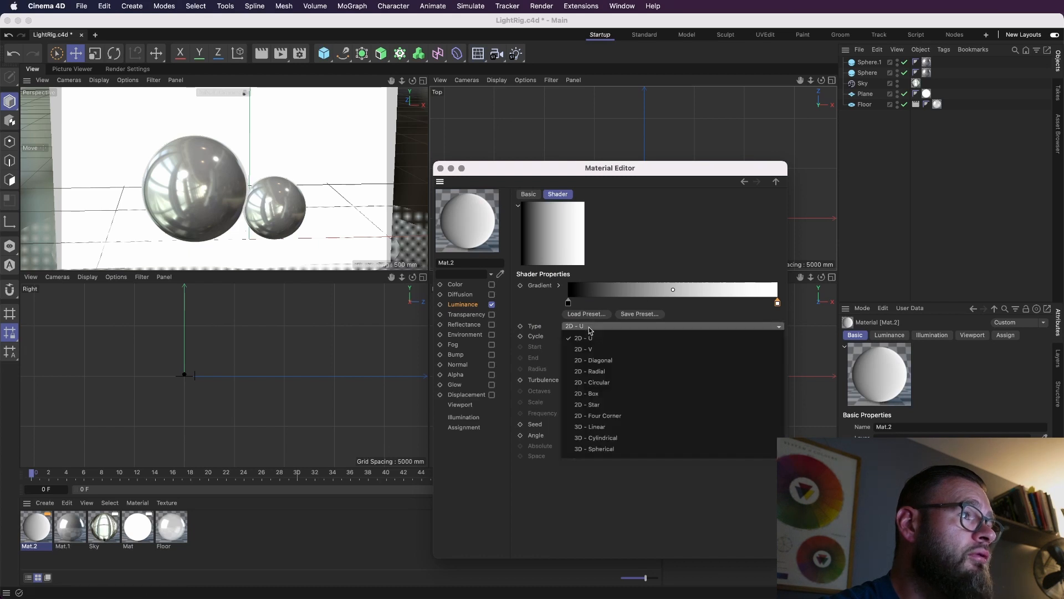
left_click(615, 384)
Invert the circular gradient, shift its black knot slightly inward, and save the scene.
right_click(643, 294)
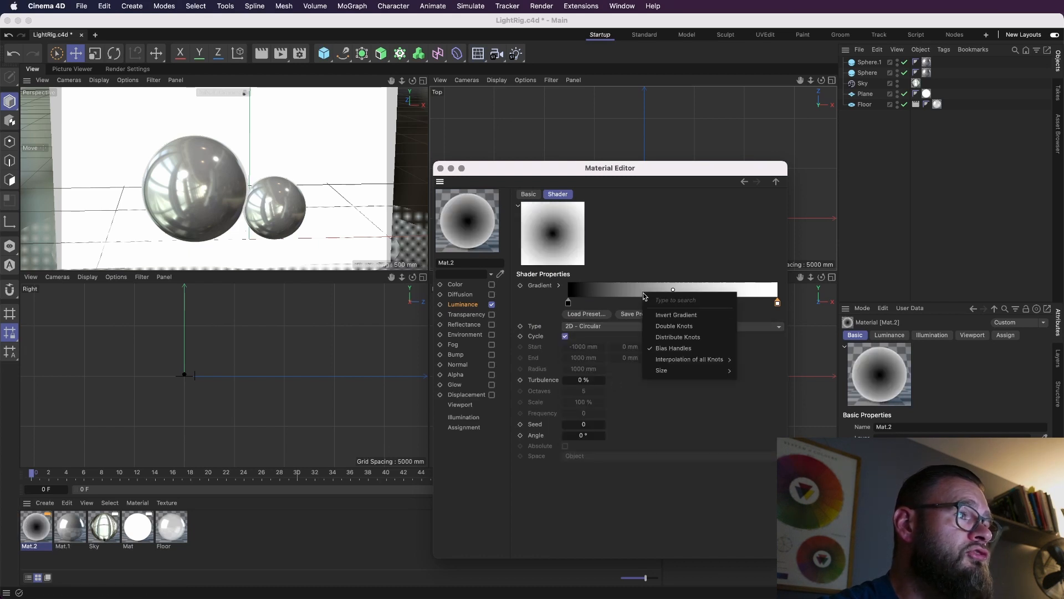
left_click(674, 328)
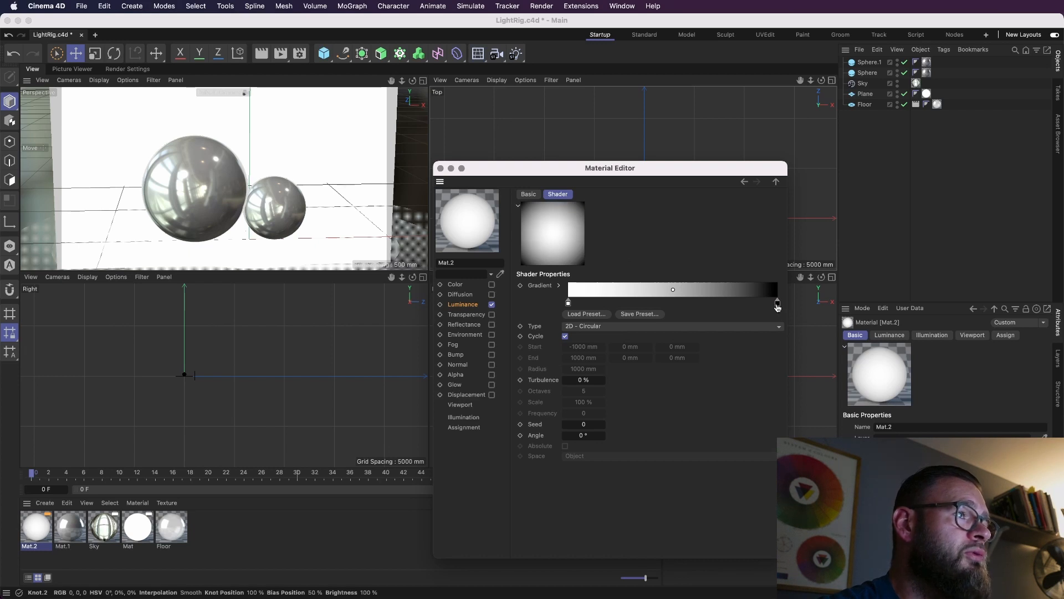
left_click_drag(778, 303, 765, 303)
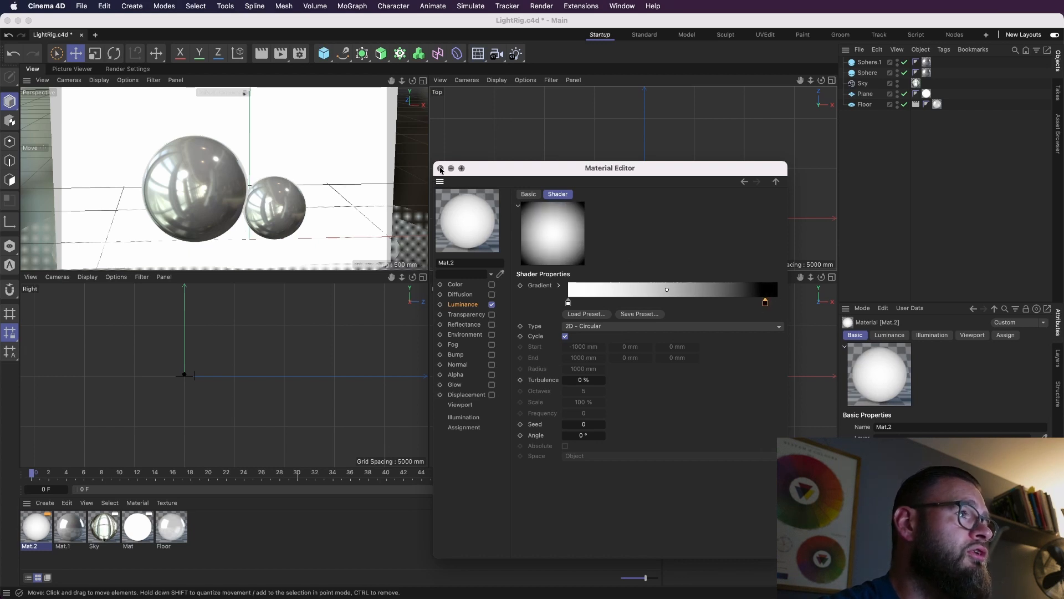
left_click(441, 168)
key("super+s")
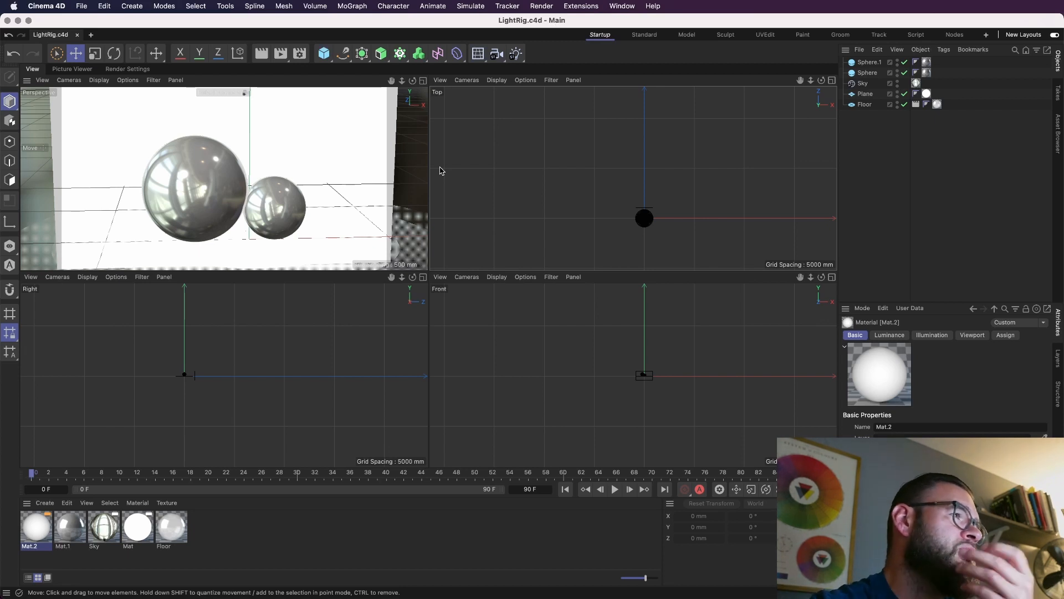
Add a second Plane object with 1 width segment, 1 height segment and +Z orientation.
left_click(323, 53)
left_click(446, 92)
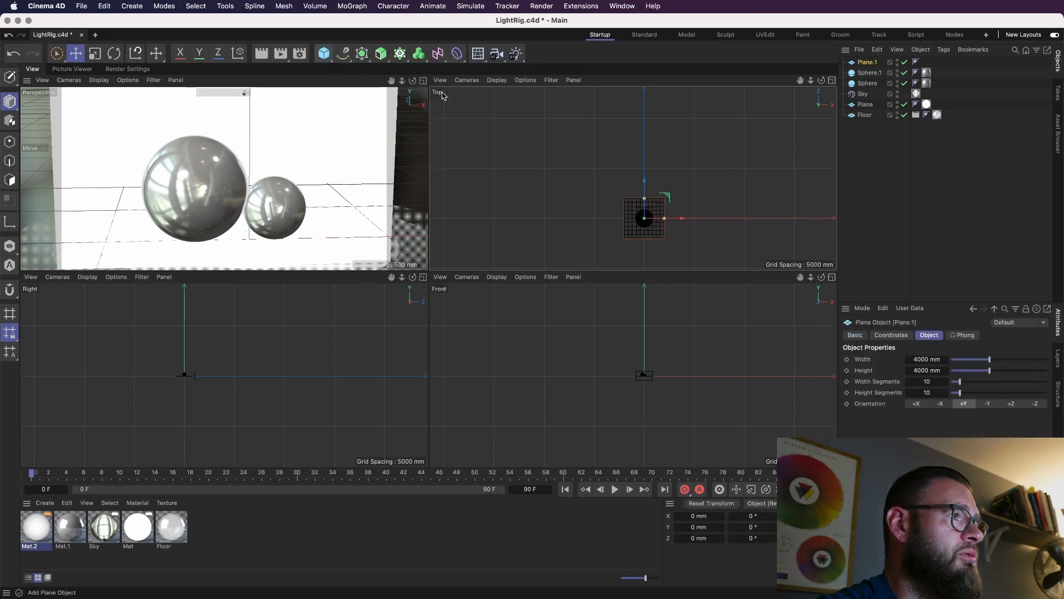
left_click_drag(961, 383, 896, 394)
left_click(988, 407)
left_click(1011, 407)
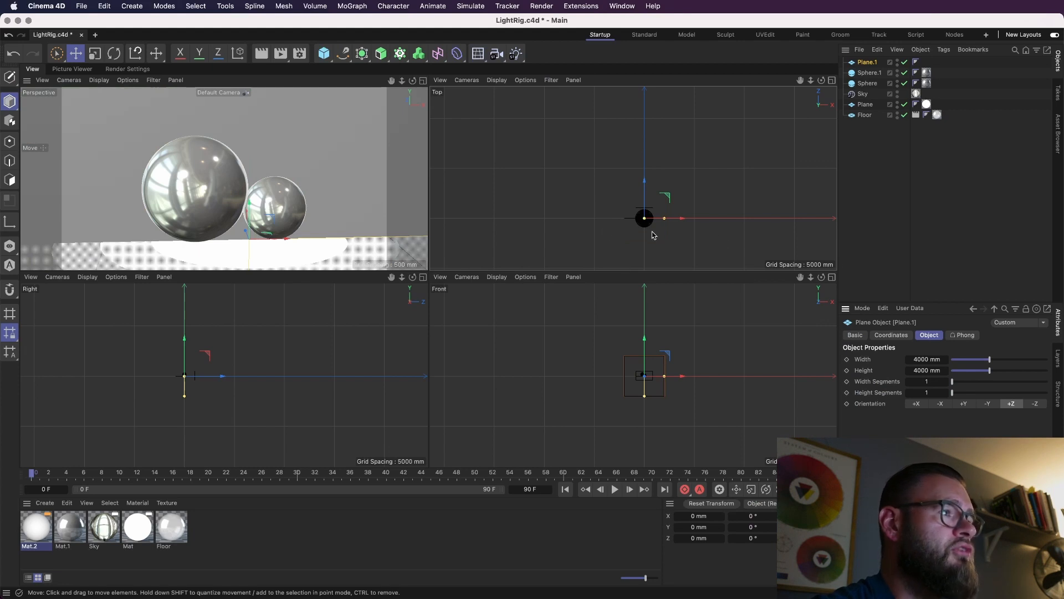
Resize the new plane to about 310 mm wide and 588 mm high.
key("o")
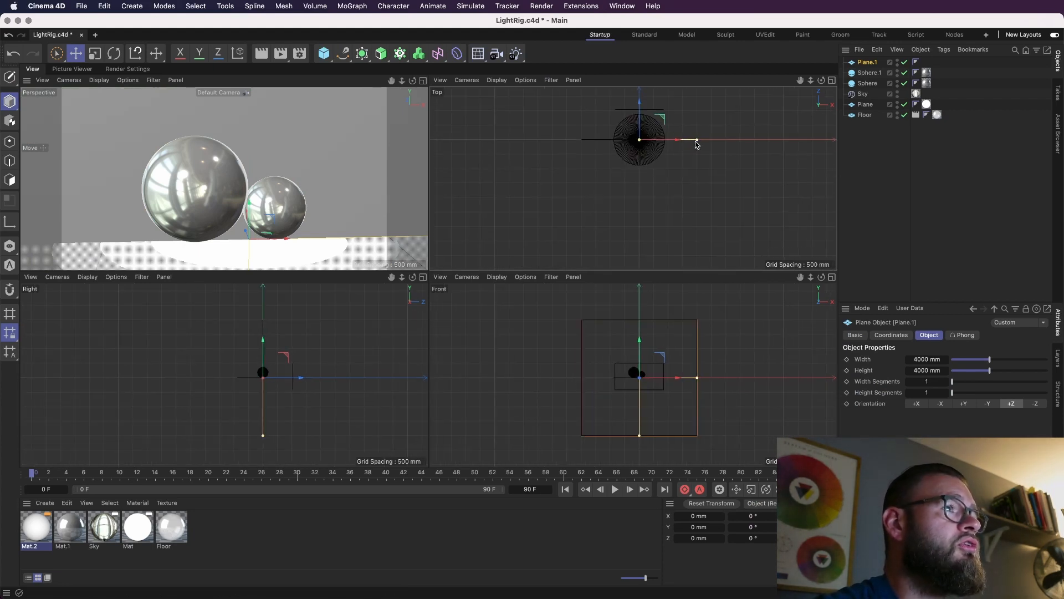
left_click_drag(696, 140, 658, 139)
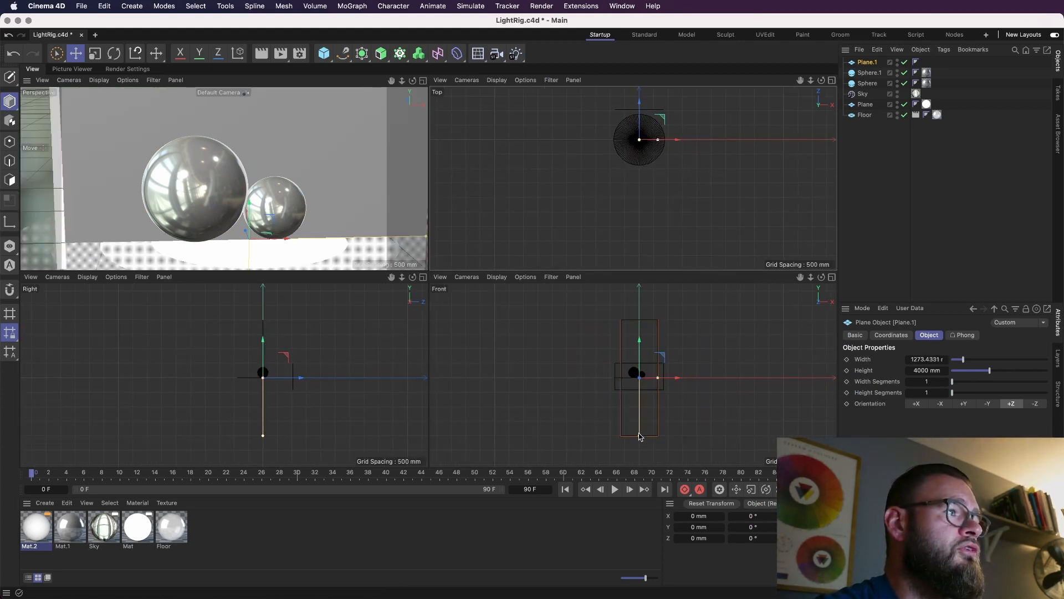
left_click_drag(640, 435, 643, 381)
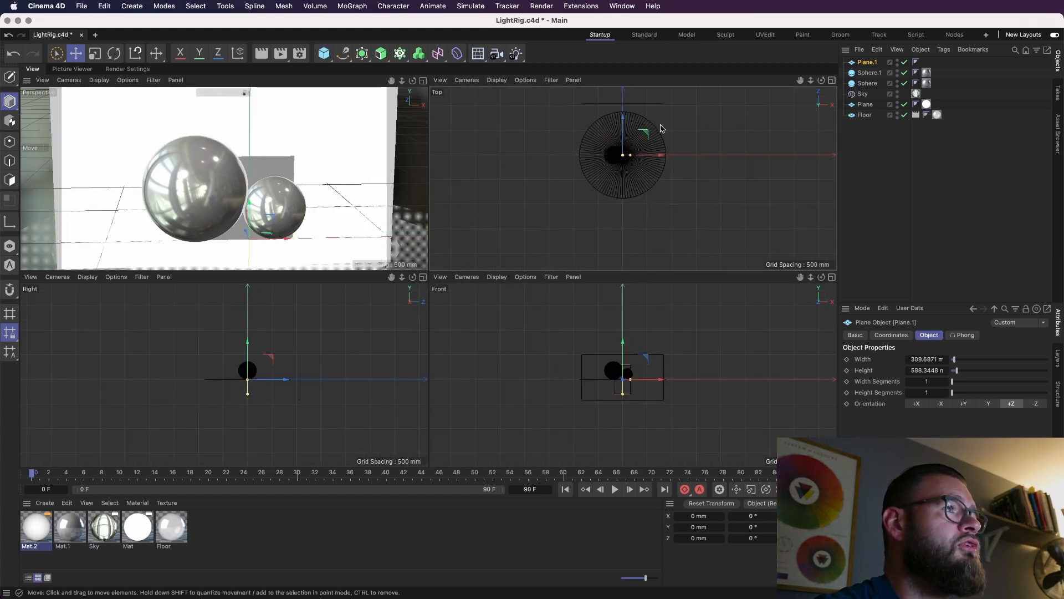
Place Plane.1 at about X 280, Y 333, Z -508 mm with a heading of about 29.5°, and save the scene.
left_click_drag(658, 136, 646, 160)
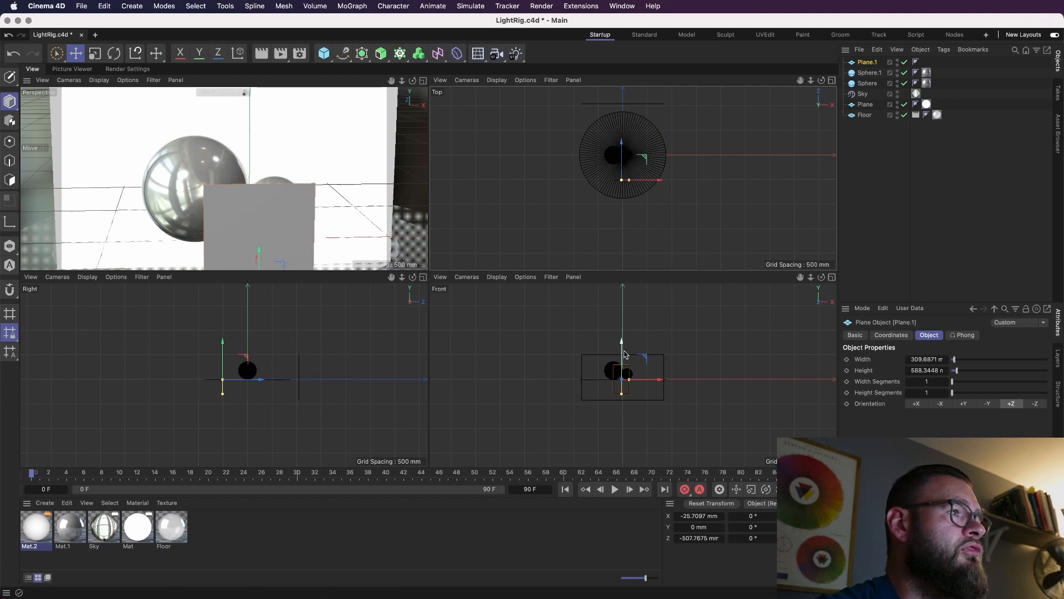
left_click_drag(645, 361, 666, 370)
key("r")
key("super+s")
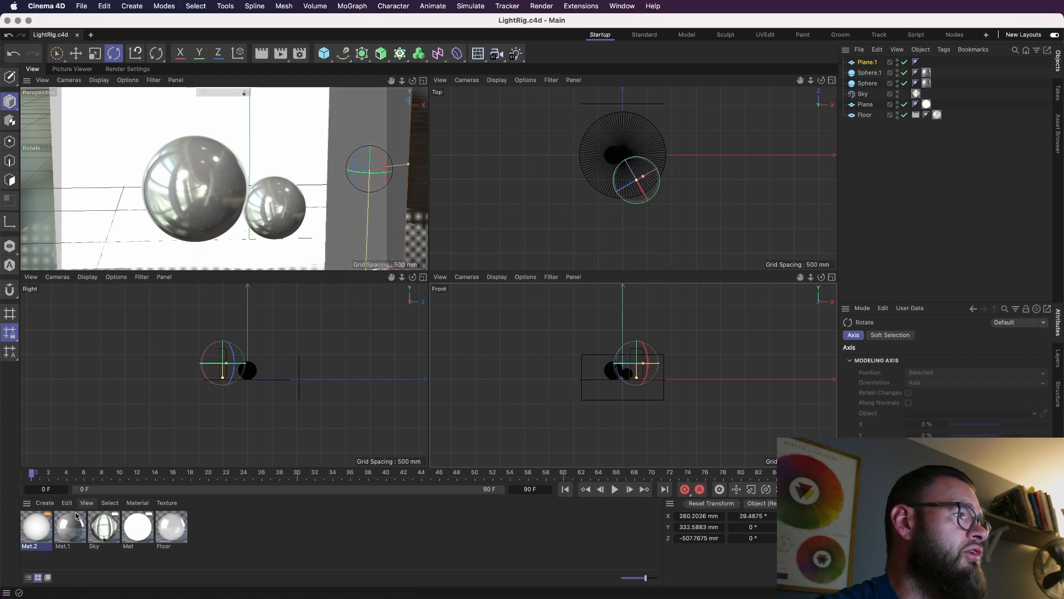
Apply the gradient luminance material Mat.2 to Plane.1 and duplicate the plane to about X -358, Z -598 mm.
left_click_drag(195, 330, 350, 137)
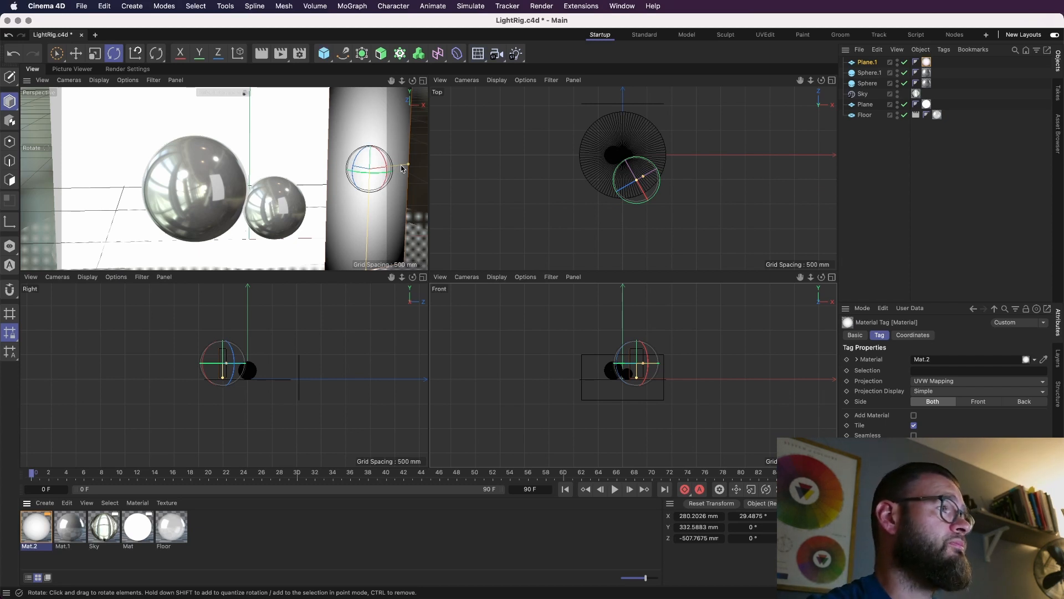
key("e")
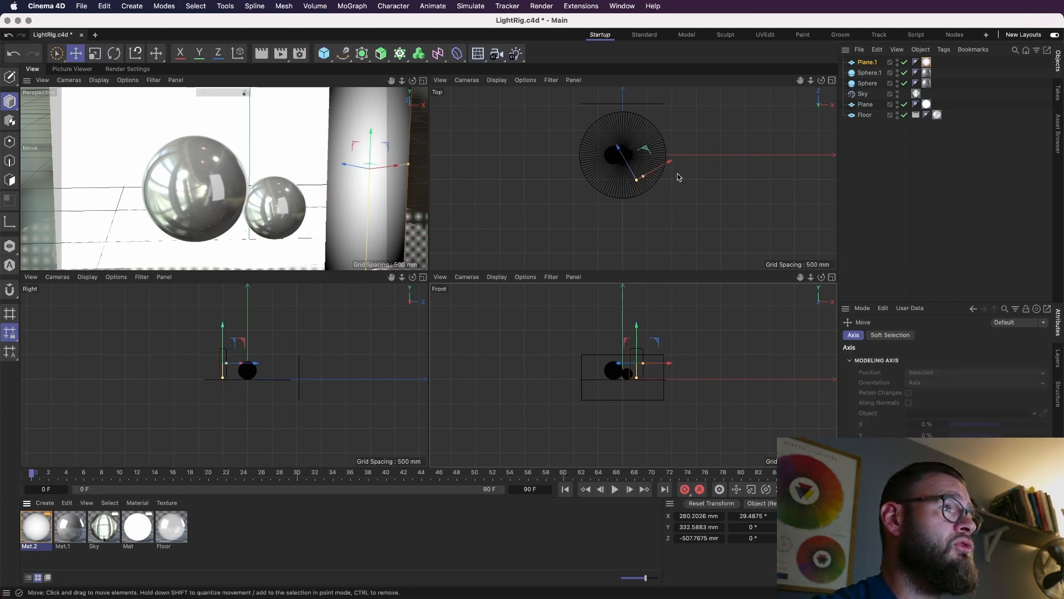
left_click_drag(638, 155, 615, 156)
key("y")
Rotate the duplicated plane to a heading of about -66° and move it to about X -451, Z -443 mm.
key("r")
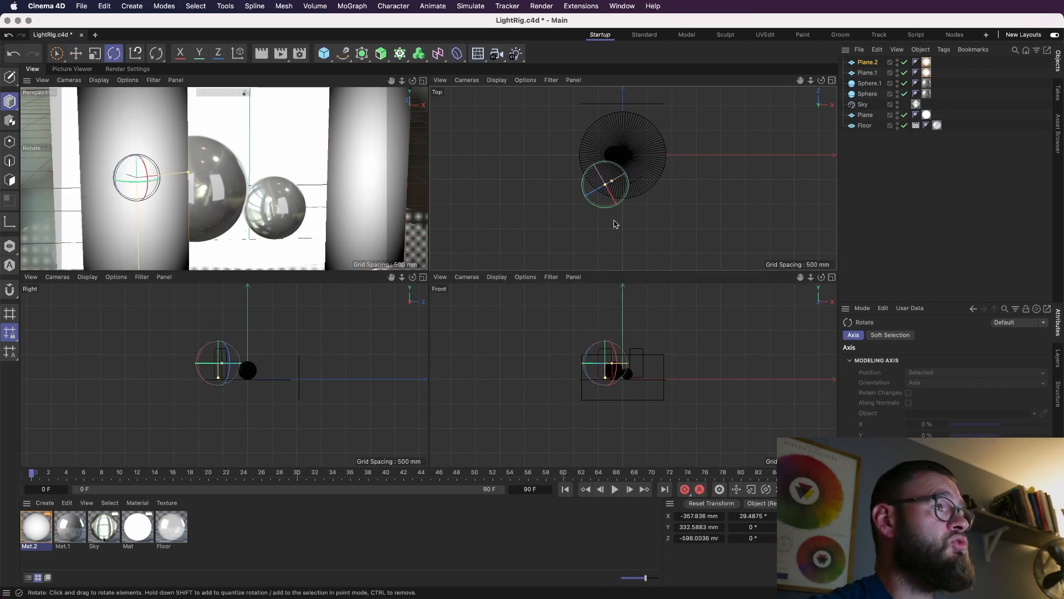
left_click_drag(620, 200, 569, 225)
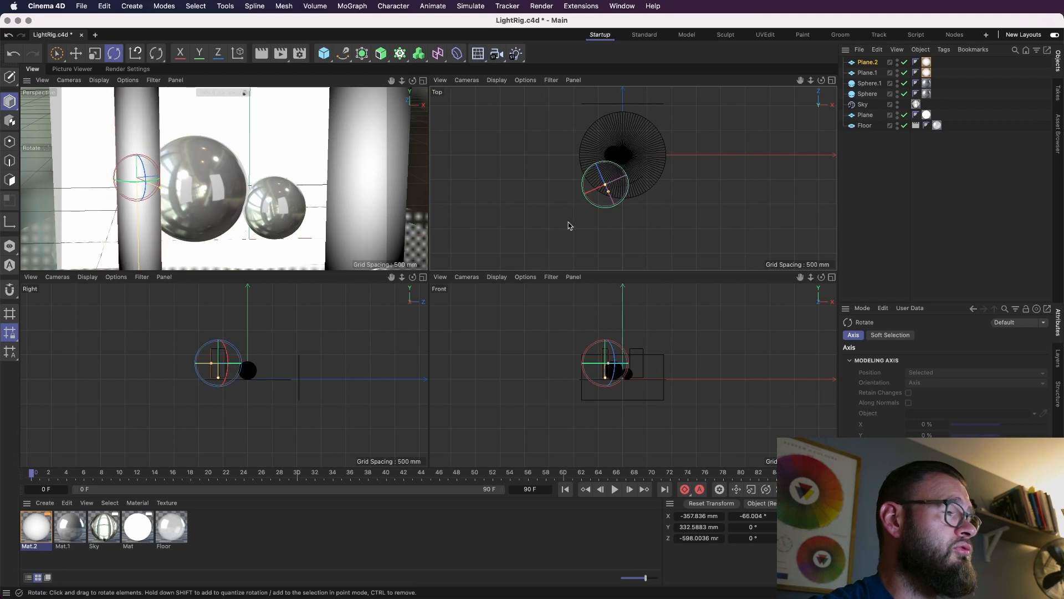
key("e")
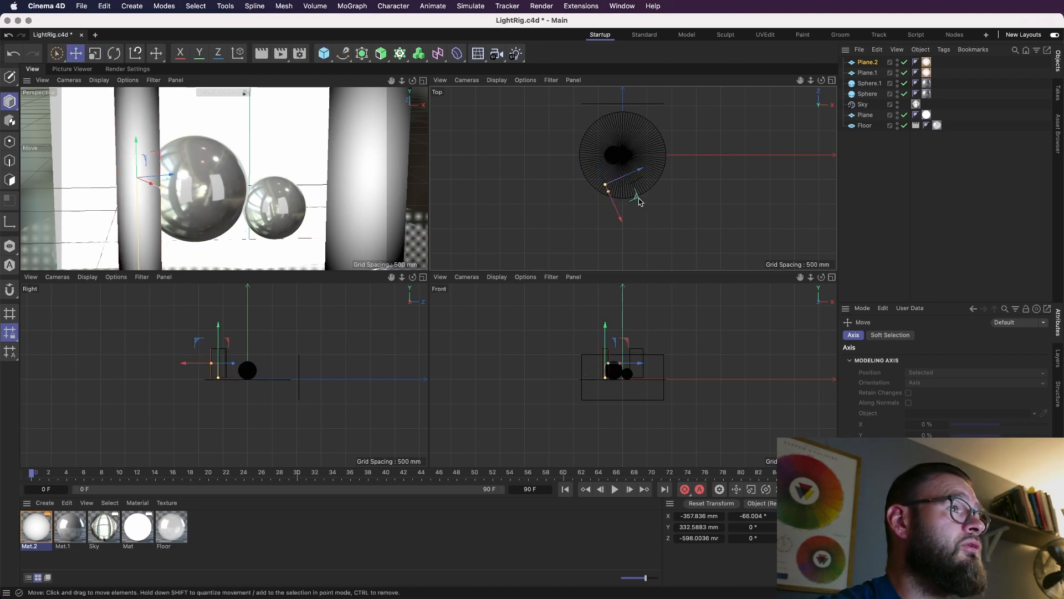
left_click_drag(639, 201, 631, 195)
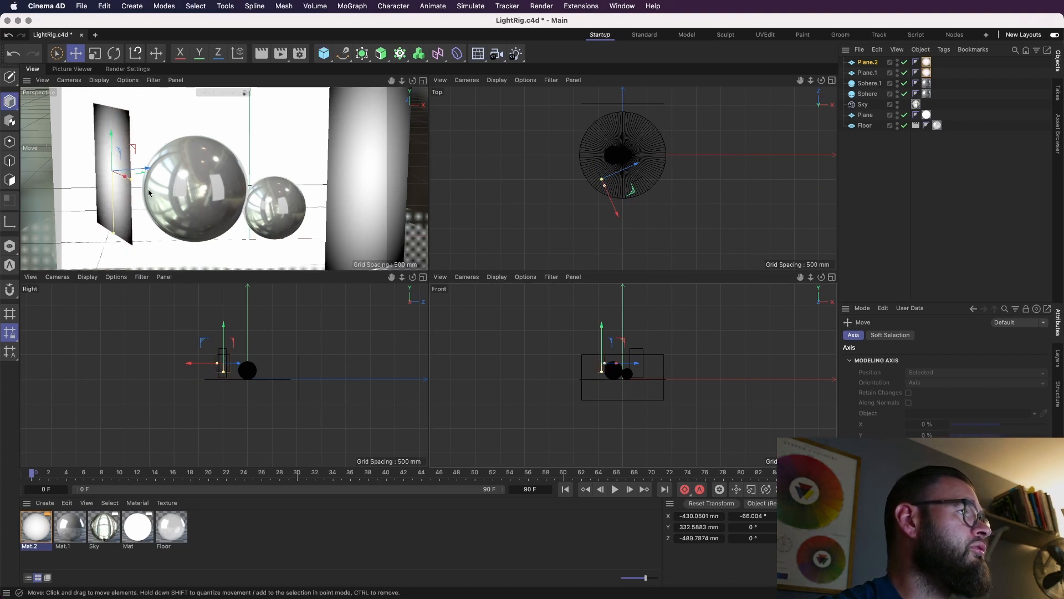
left_click_drag(125, 176, 119, 175)
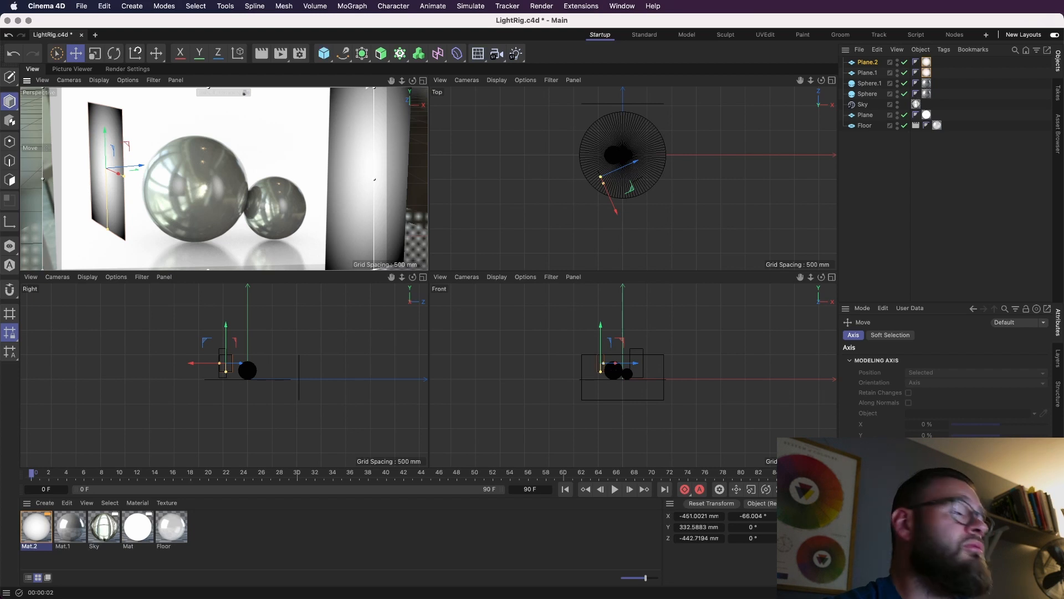
Switch to Finder and browse MILC Projects to the 3D Folder inside *Nutrigums.
key("super+Tab")
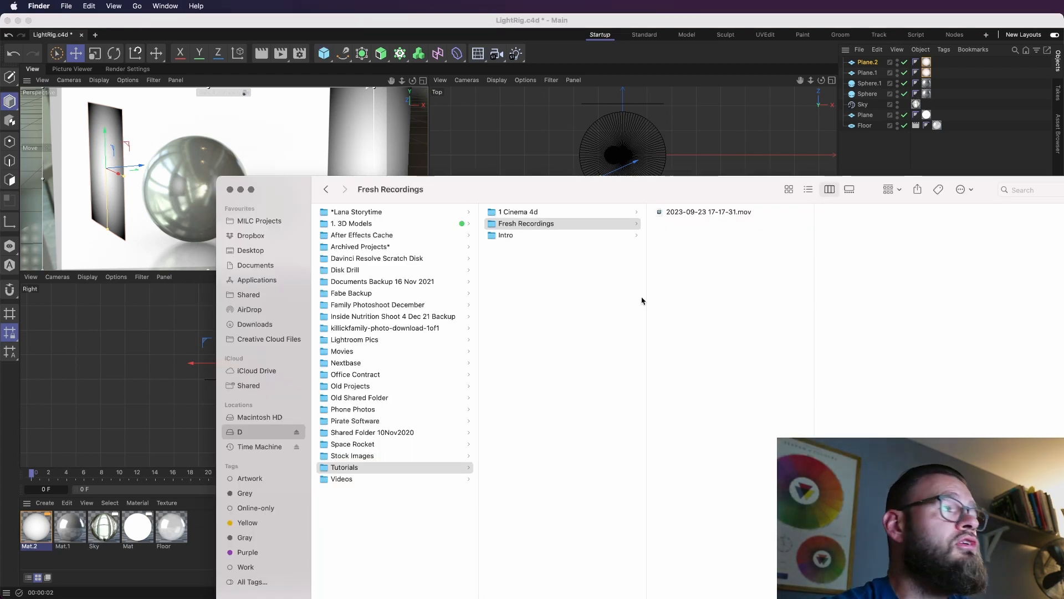
left_click(249, 236)
left_click(271, 221)
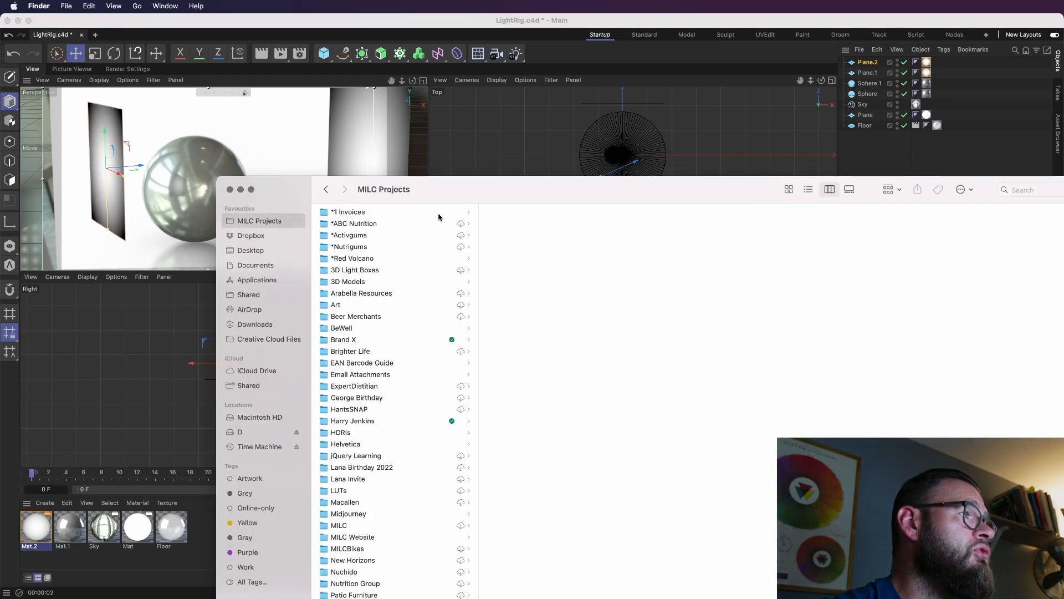
left_click_drag(521, 195, 525, 162)
left_click(397, 225)
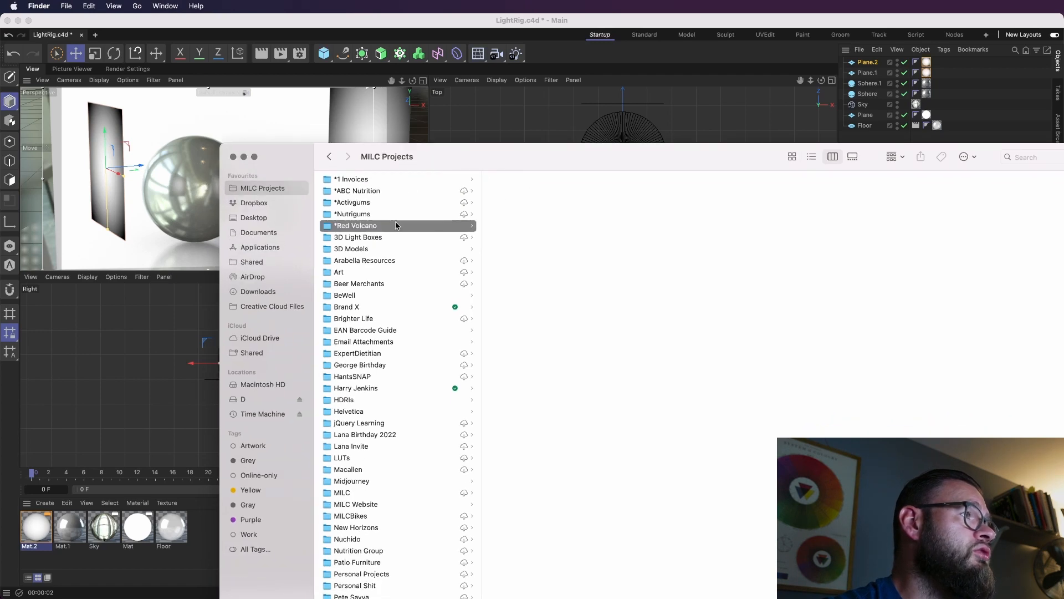
left_click(399, 214)
left_click_drag(517, 163, 407, 33)
left_click(427, 61)
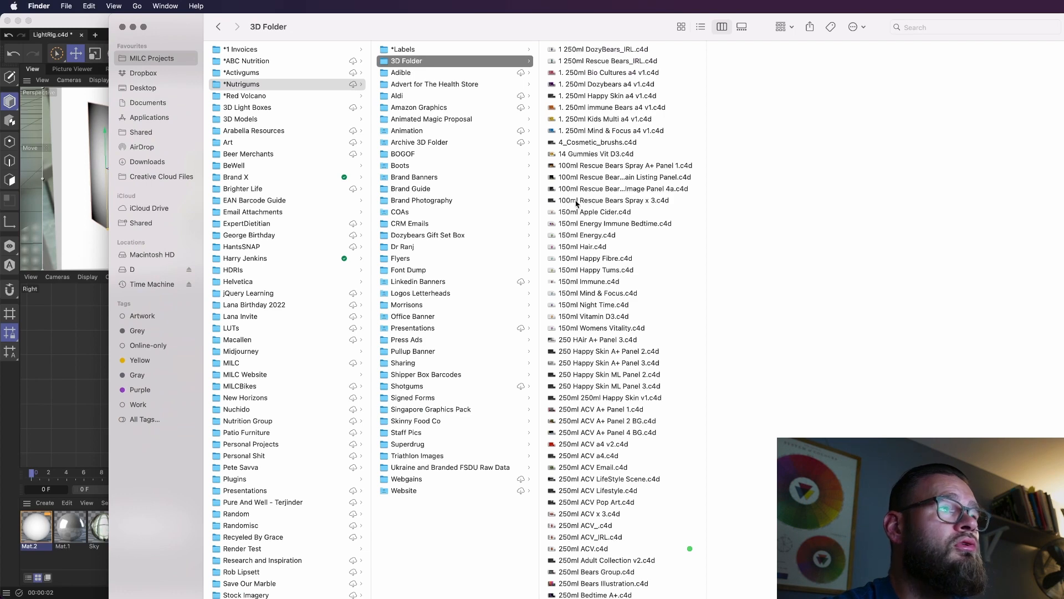
Open 1. 250ml Dozybears a4 v1.c4d in Cinema 4D, examine its lighting in an enlarged perspective view, and close the file.
scroll(576, 204, "down", 3)
scroll(577, 204, "up", 3)
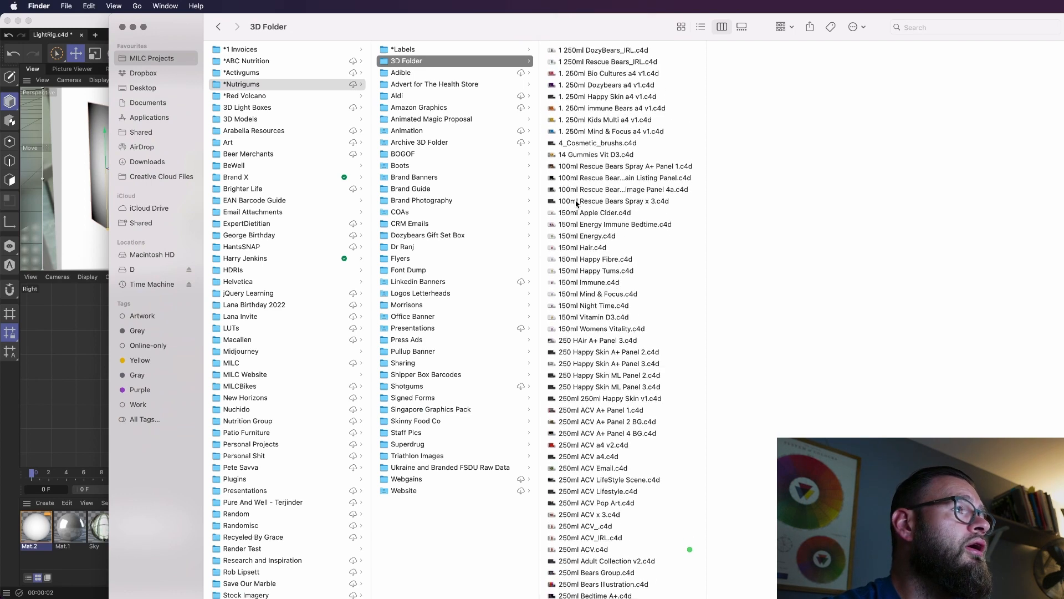
left_click(609, 77)
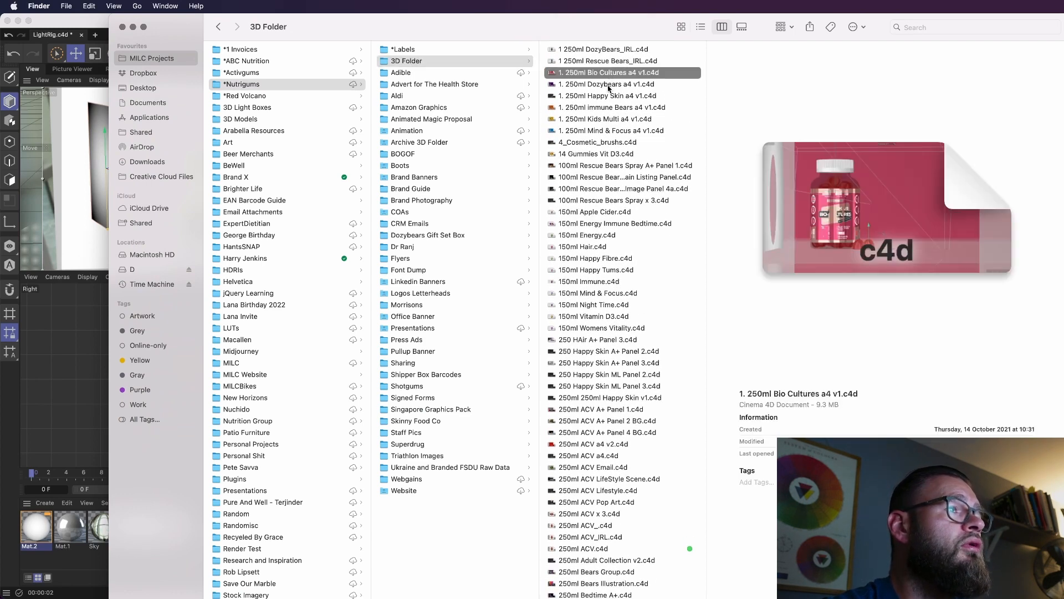
left_click(609, 85)
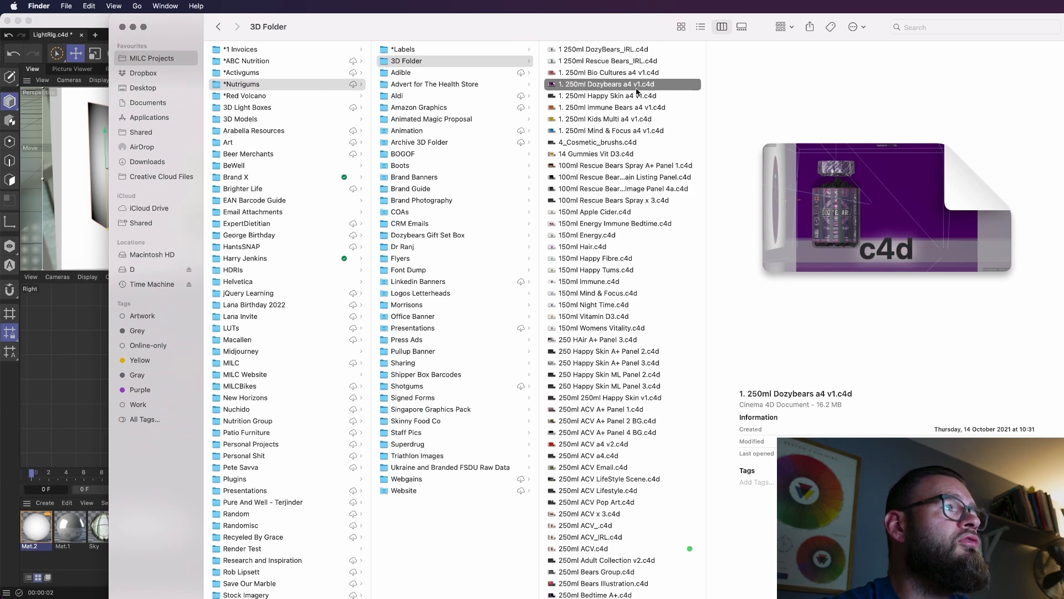
double_click(630, 86)
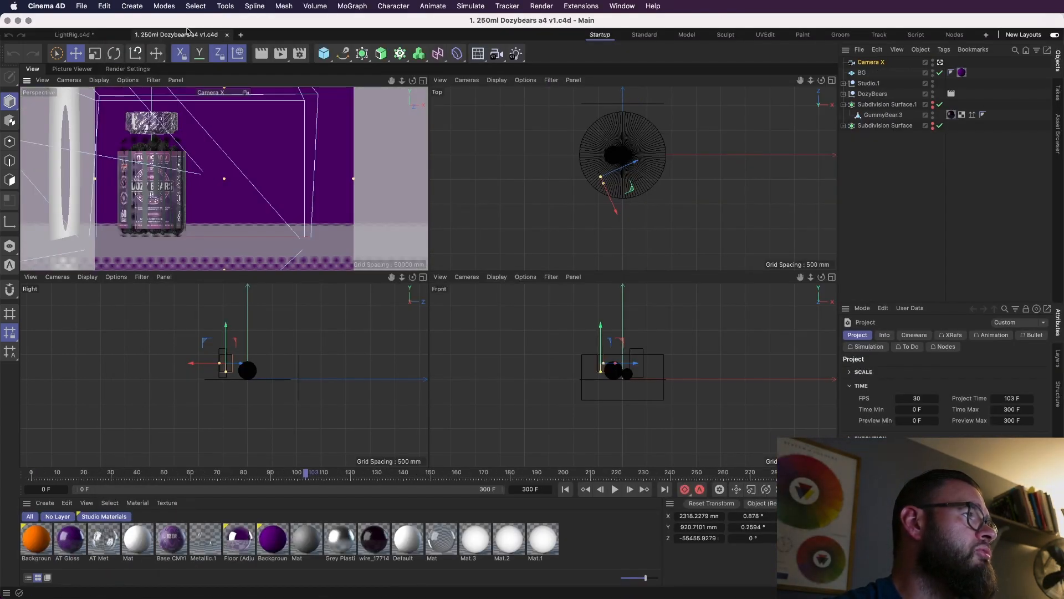
left_click(423, 80)
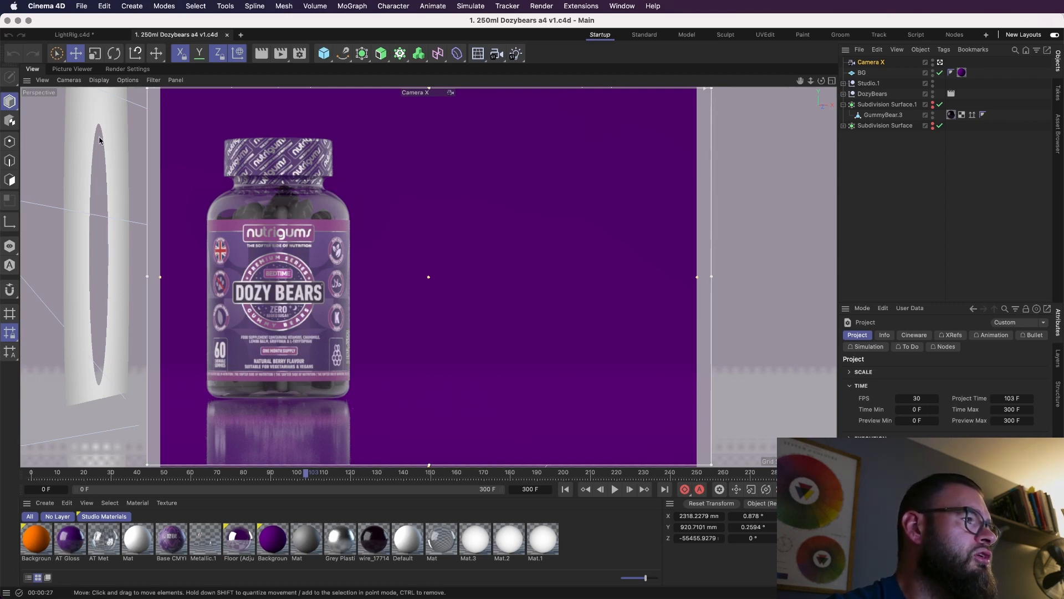
left_click(227, 35)
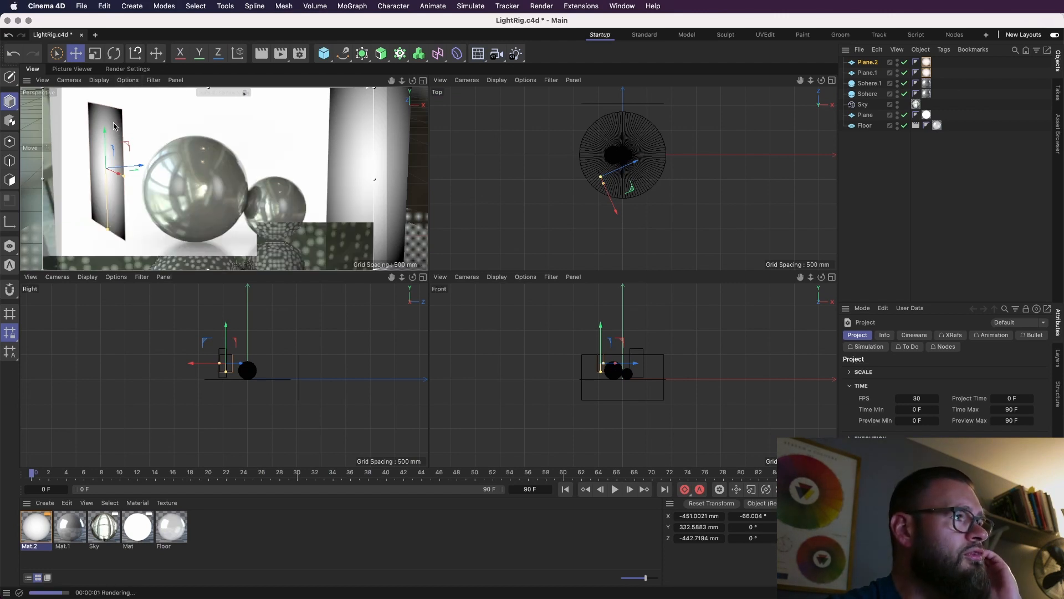
Clear the HDRI texture from the Sky material's luminance and set the luminance color's value to 65%.
left_click(204, 189)
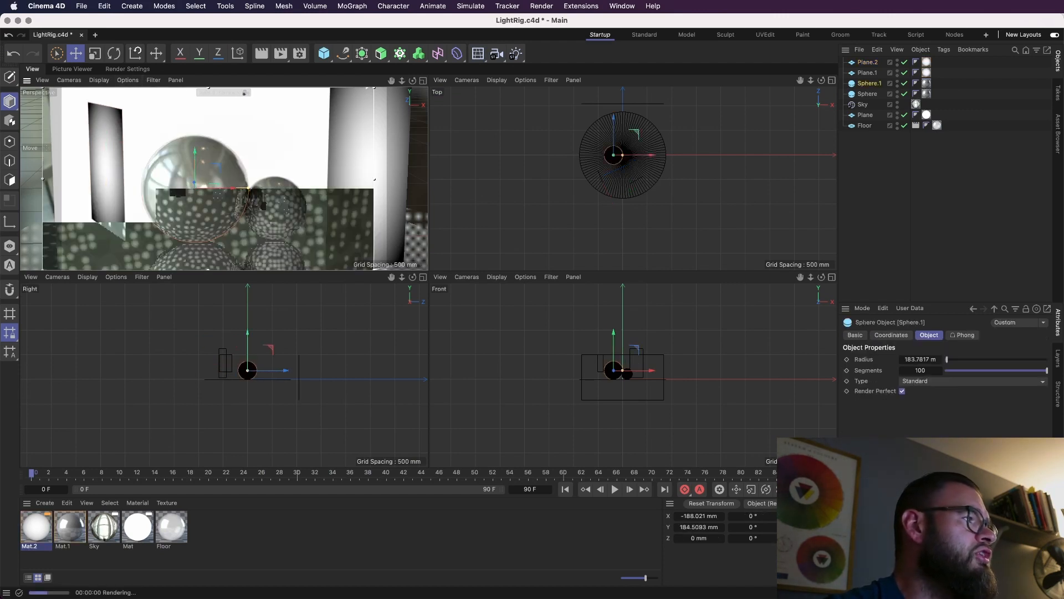
double_click(104, 527)
left_click_drag(159, 521, 659, 179)
left_click(745, 294)
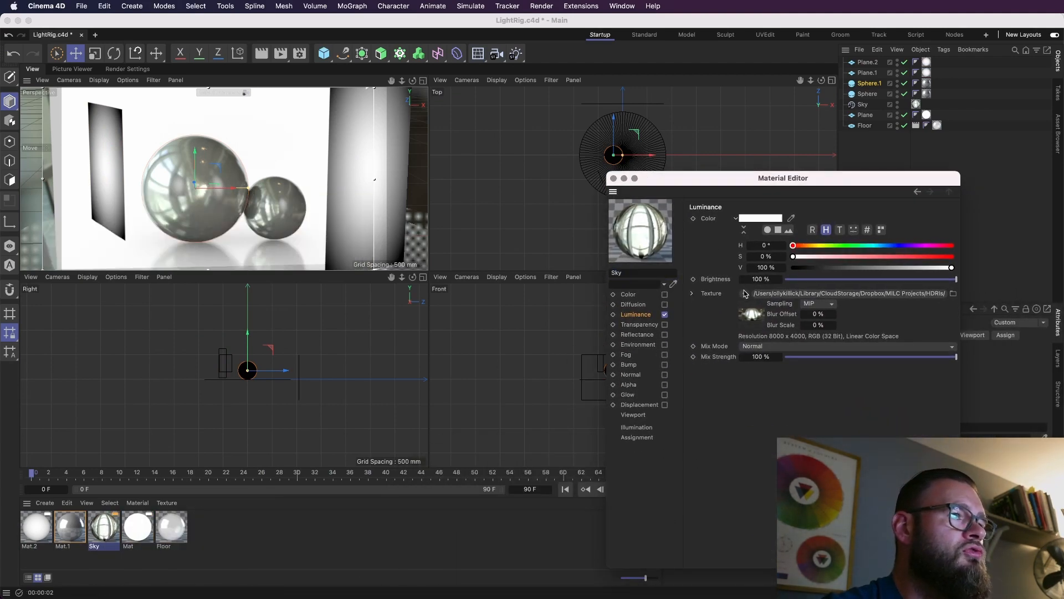
left_click(746, 292)
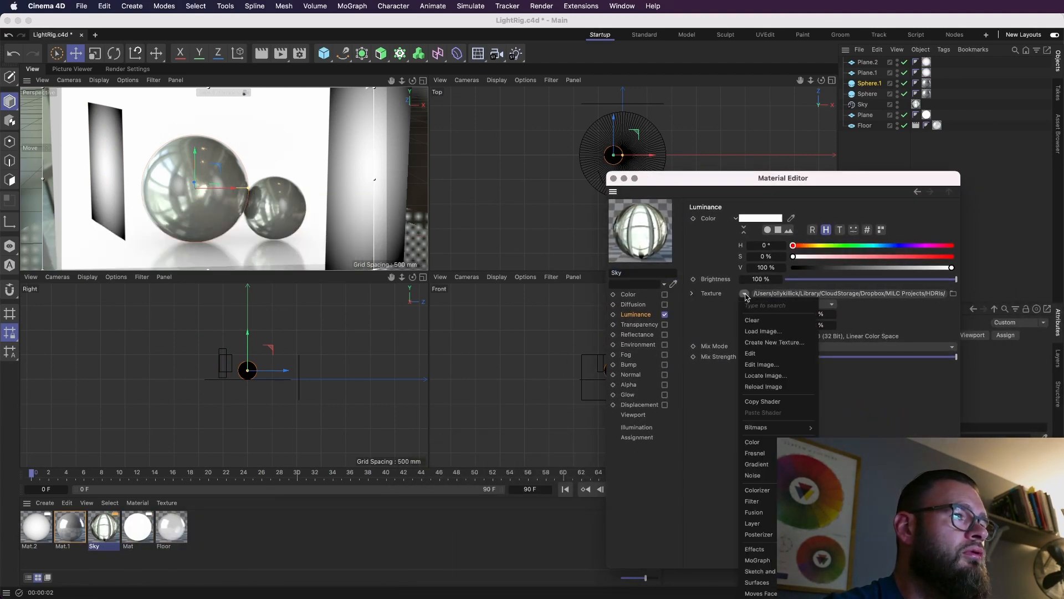
left_click(751, 323)
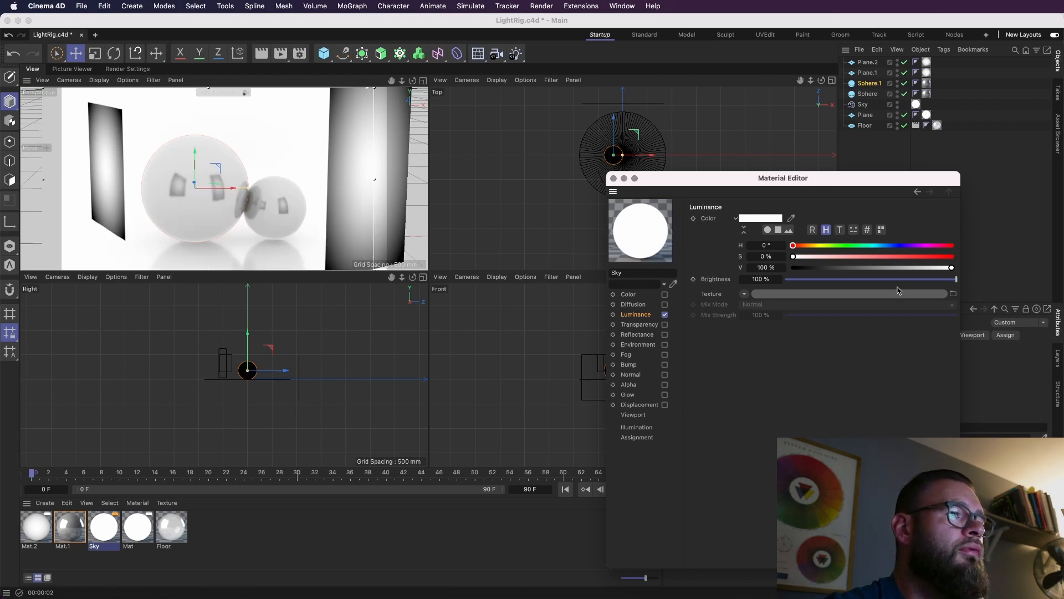
left_click(897, 268)
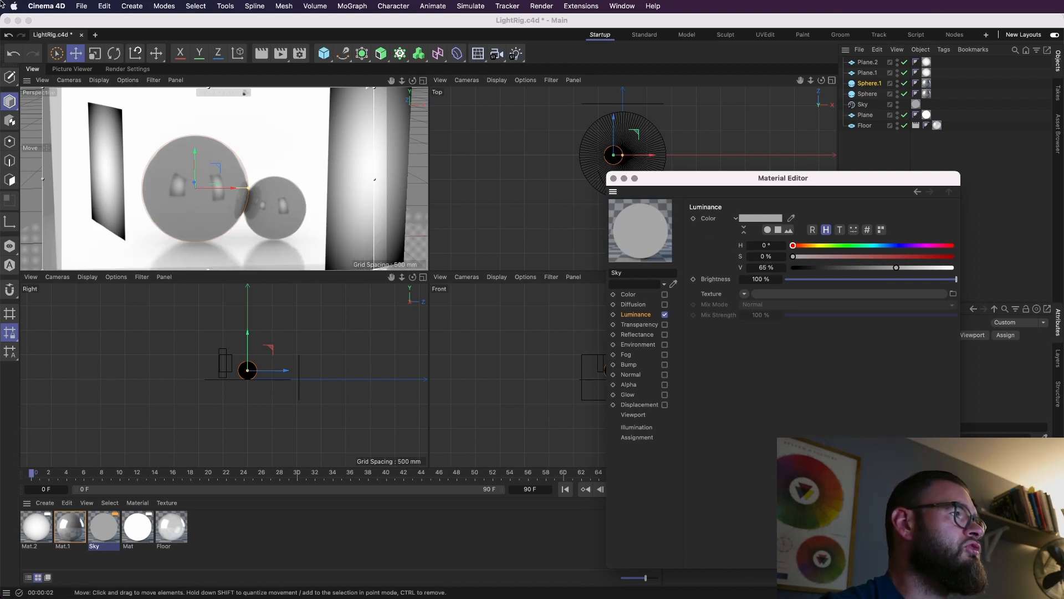
Enlarge softbox Plane.2 in width and height, and move it outward away from the spheres.
left_click(116, 172)
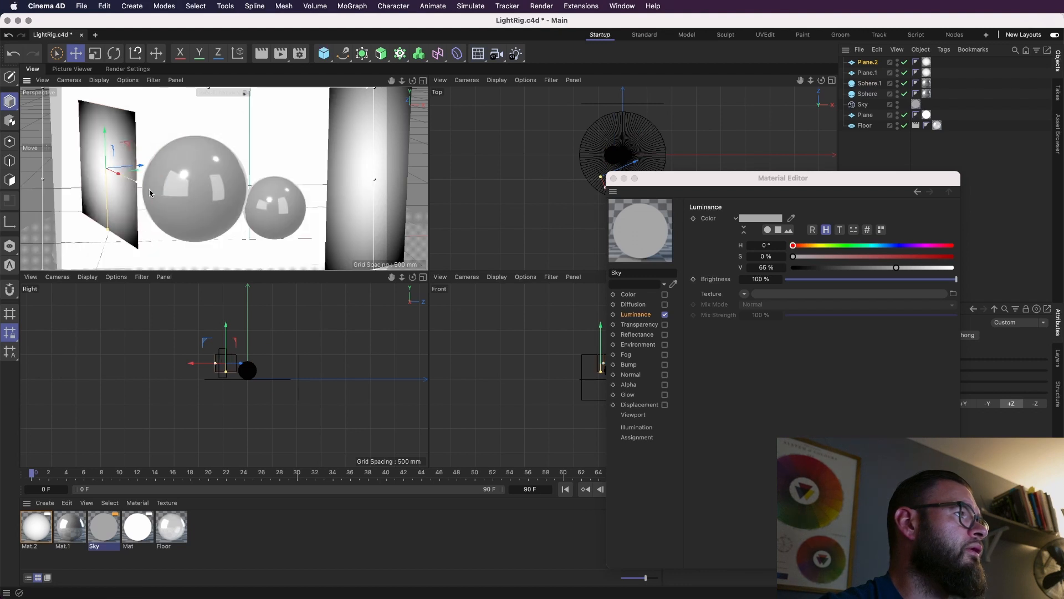
left_click_drag(137, 182, 169, 196)
left_click_drag(108, 229, 109, 340)
left_click_drag(134, 166, 51, 190)
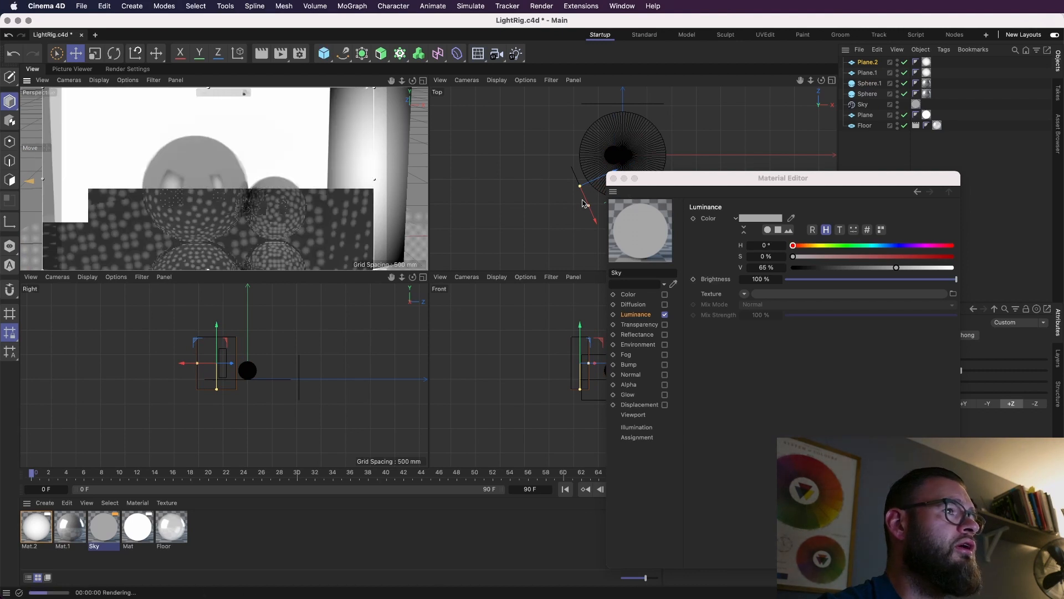
right_click_drag(571, 308, 499, 313, "alt")
middle_click_drag(499, 316, 473, 389, "alt")
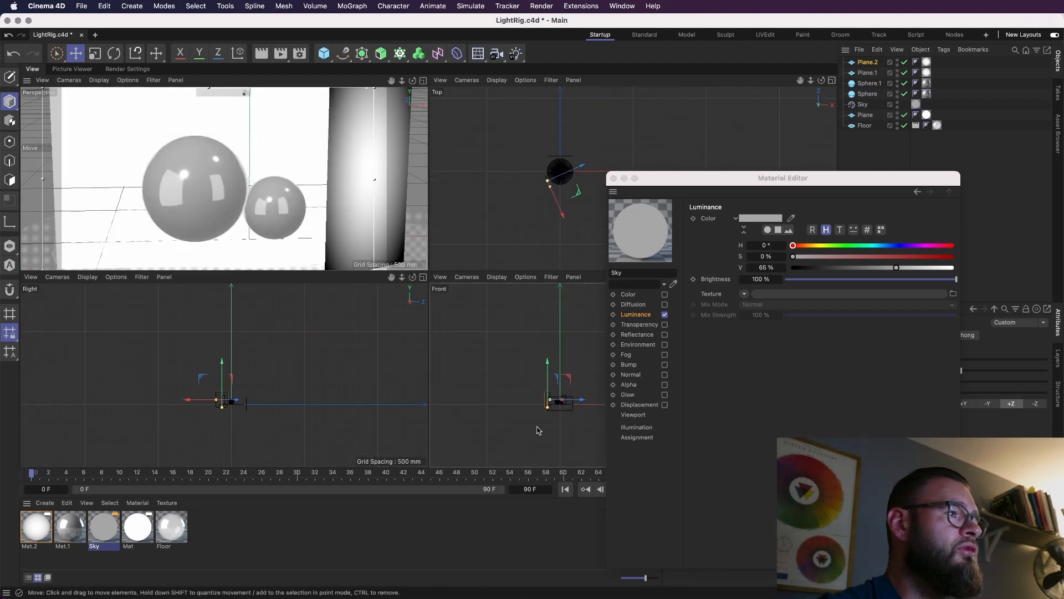
left_click_drag(548, 408, 548, 473)
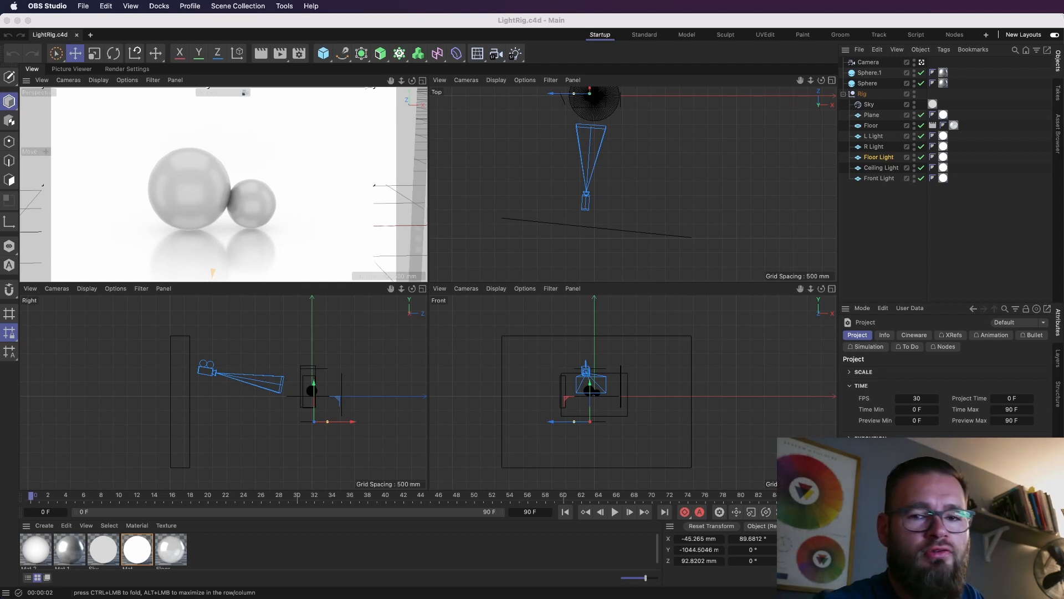
Rename material Mat.2 as Soft Light.
left_click(919, 26)
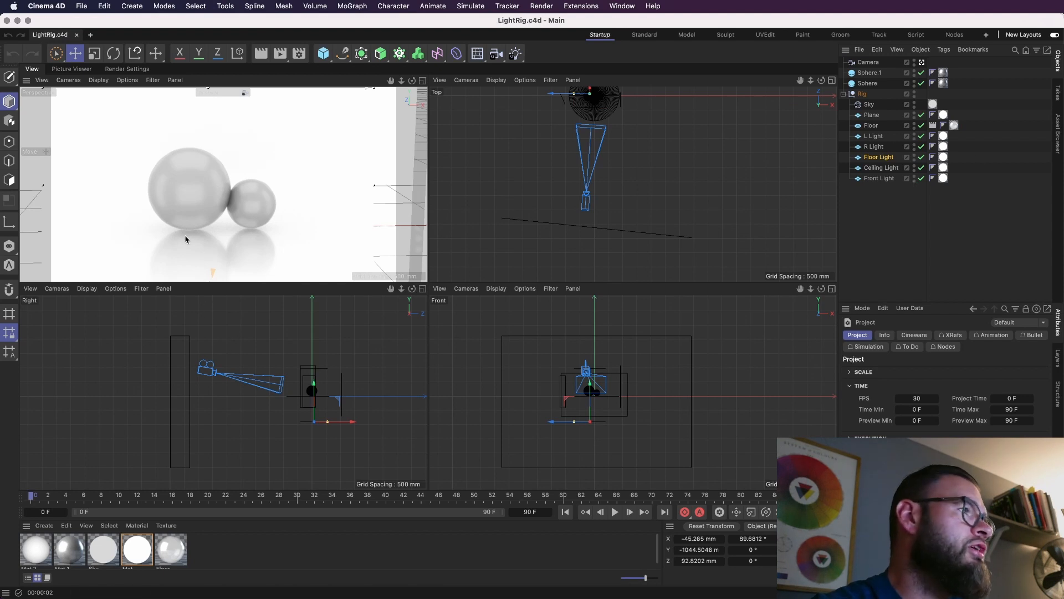
left_click(38, 549)
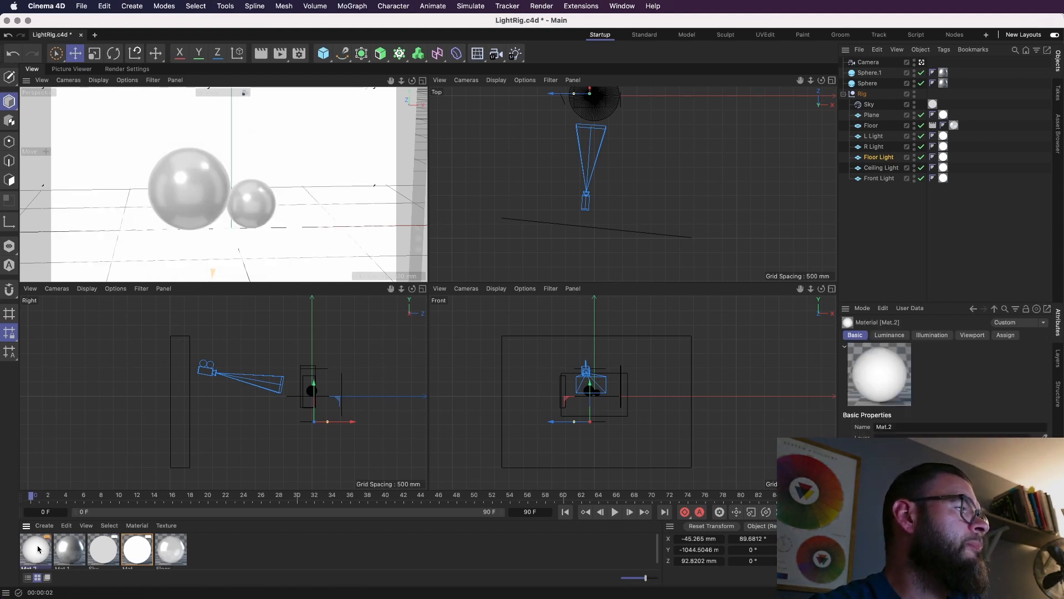
key("ctrl+r")
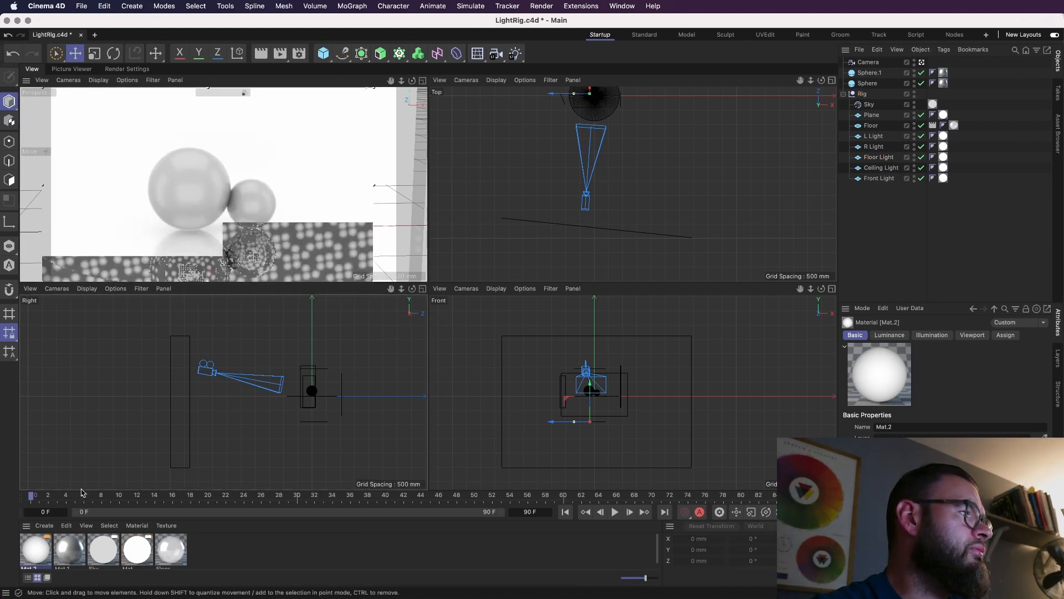
left_click_drag(82, 491, 83, 454)
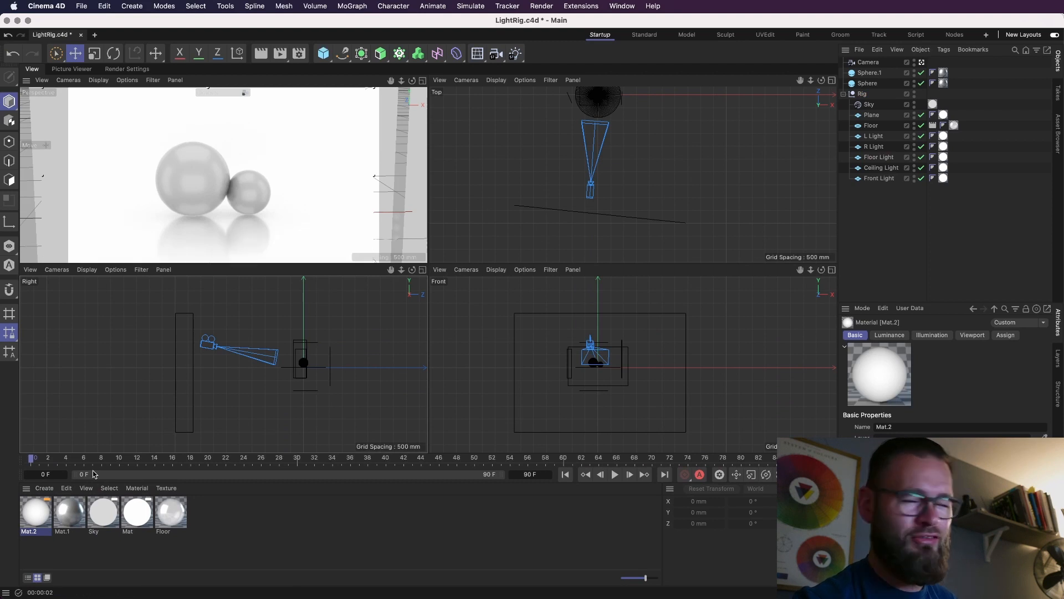
double_click(43, 507)
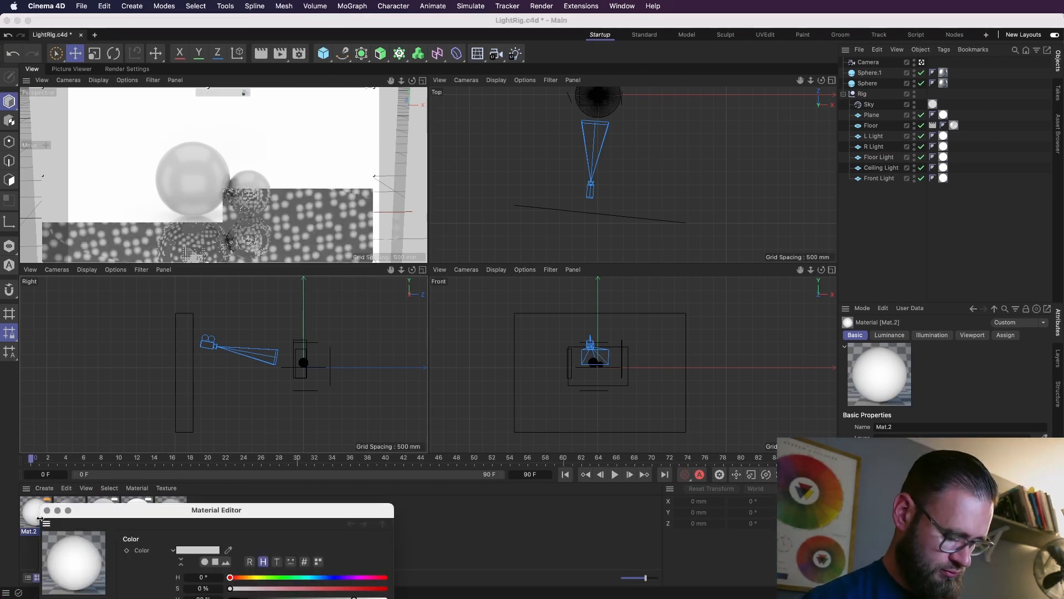
type("Soft Light")
key("Return")
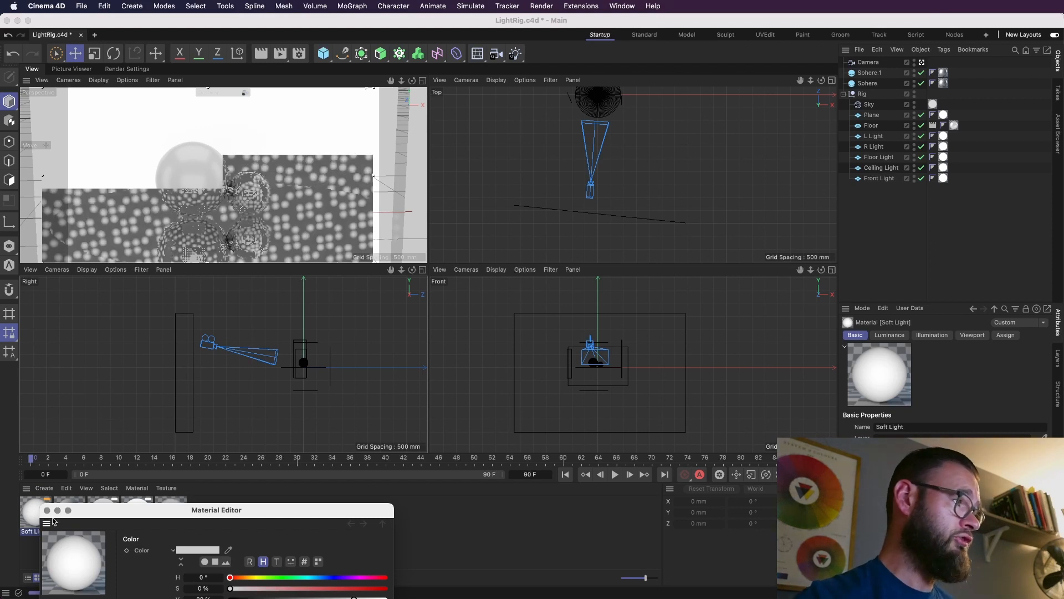
left_click(47, 510)
Reorder the Soft Light material to follow Mat.1, and frame the scene camera closer on the two spheres.
left_click(70, 511)
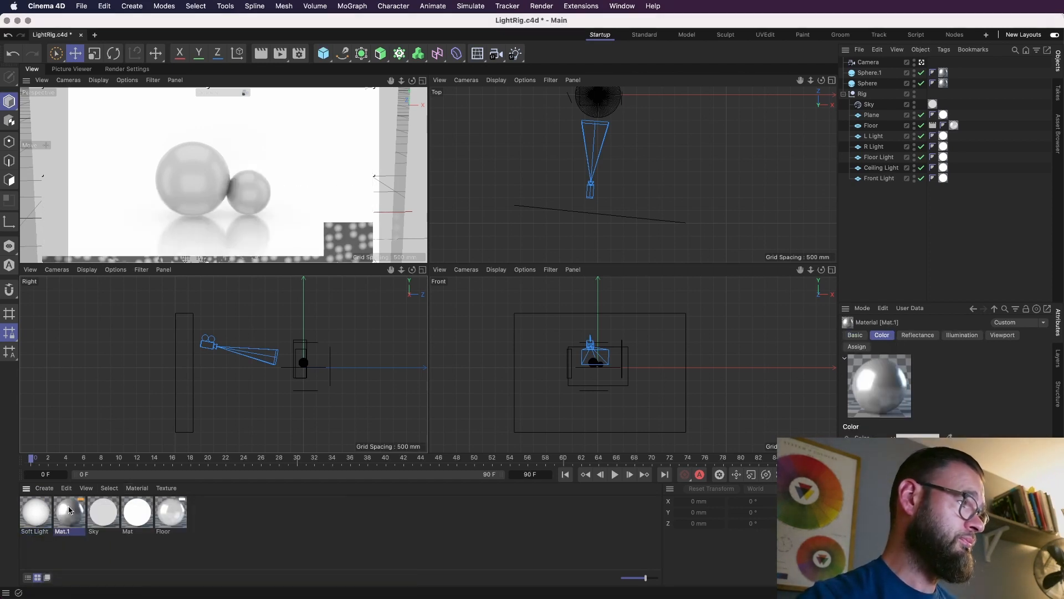
left_click_drag(28, 519, 93, 521)
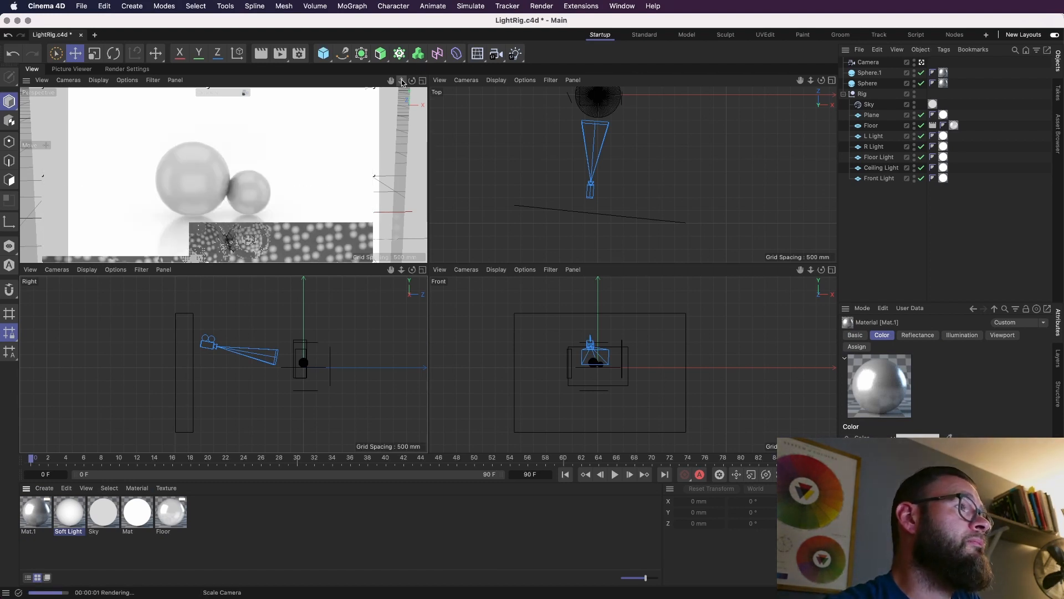
right_click_drag(401, 81, 420, 81)
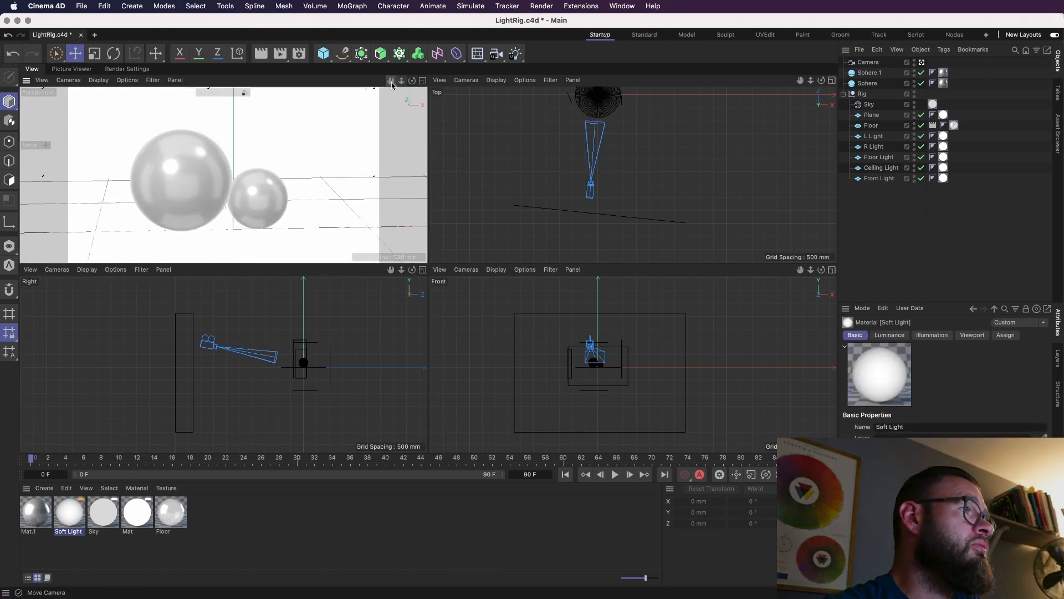
left_click_drag(391, 81, 391, 81)
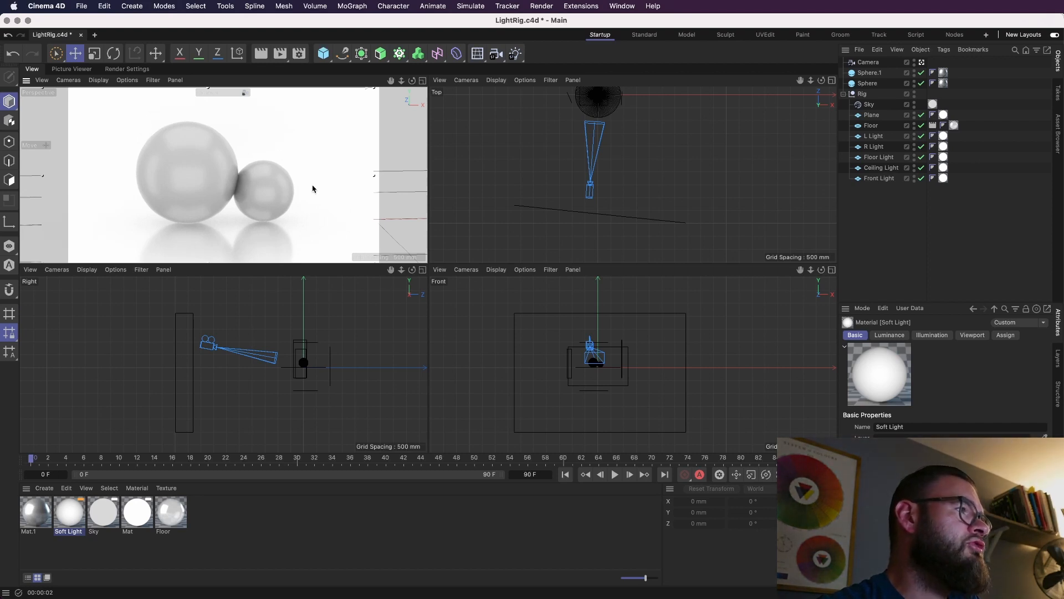
Enlarge the Front Light plane to about 13186 mm wide and 8707 mm high.
left_click(880, 178)
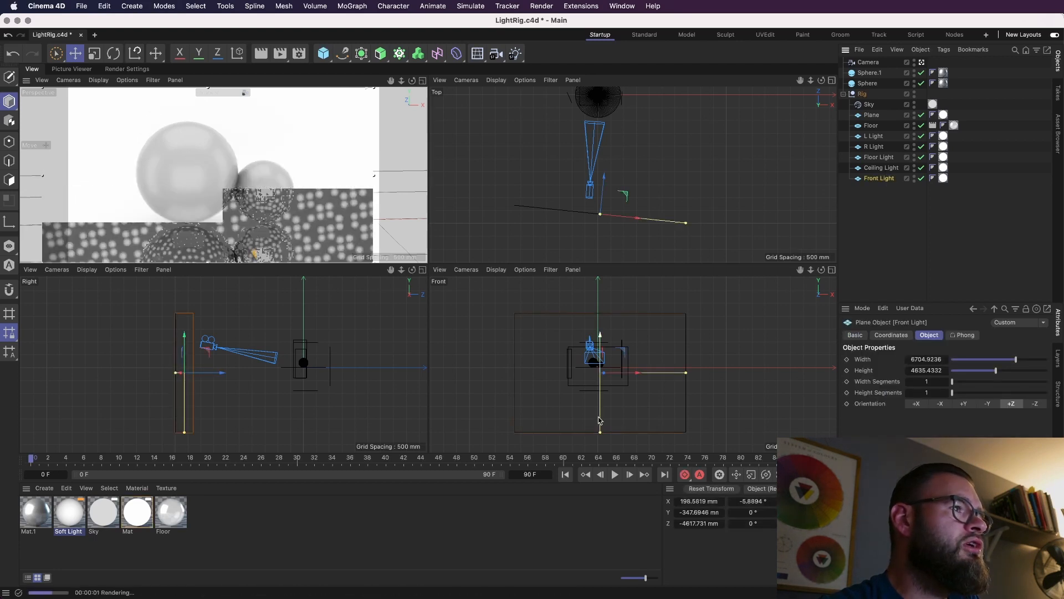
left_click_drag(686, 223, 769, 231)
left_click_drag(600, 432, 600, 483)
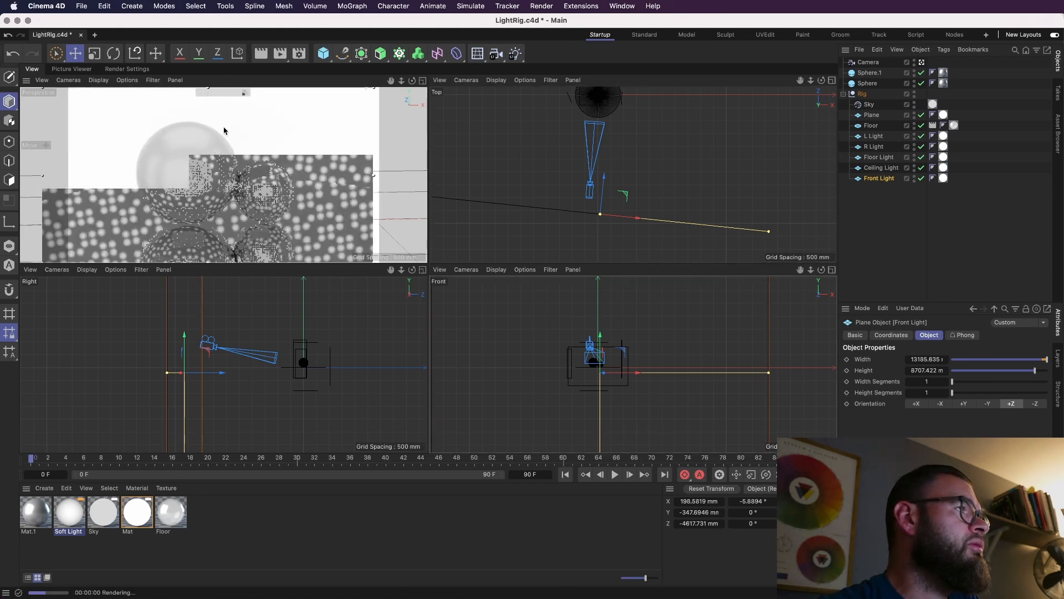